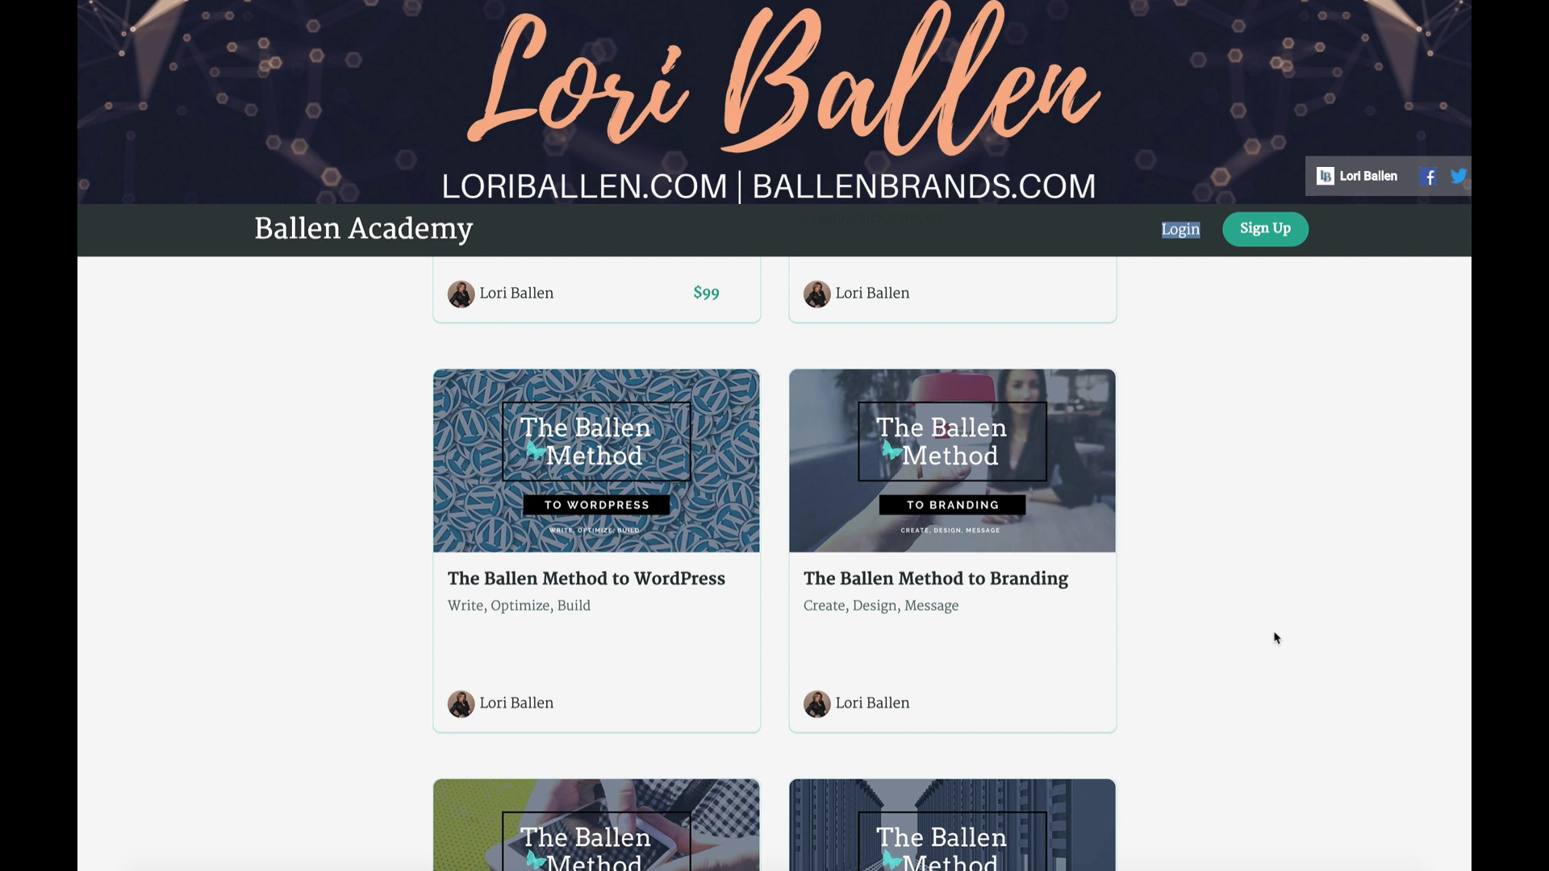
# Look over the courses included with the bundle purchase, from The Ballen Method to Blogging through to Analytics.
pyautogui.scroll(-3, 1275, 638)
pyautogui.scroll(-5, 1272, 638)
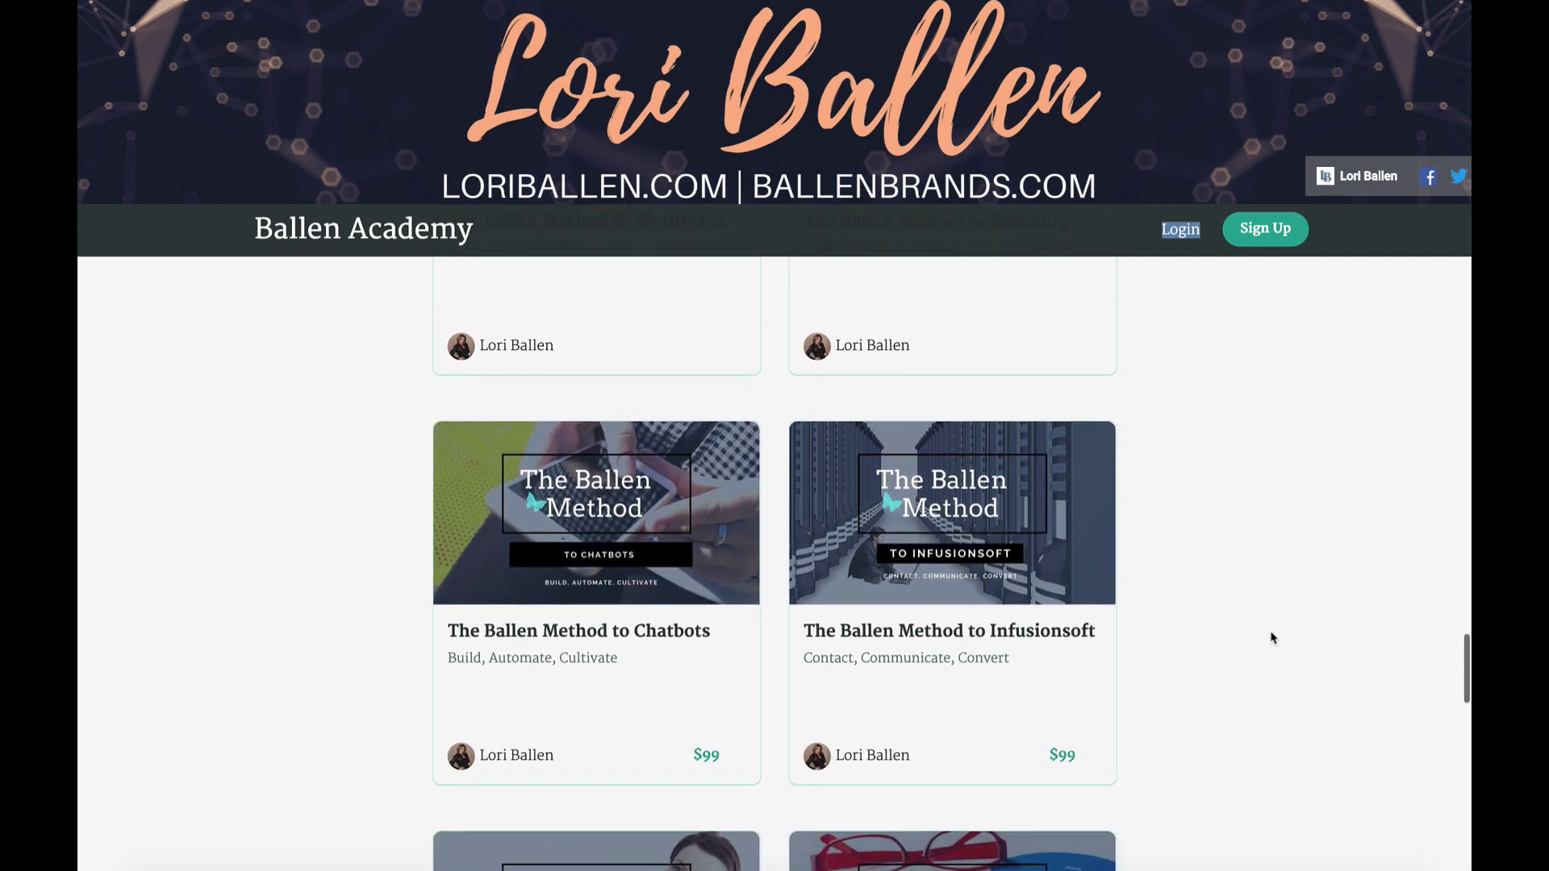
pyautogui.scroll(-1, 1259, 639)
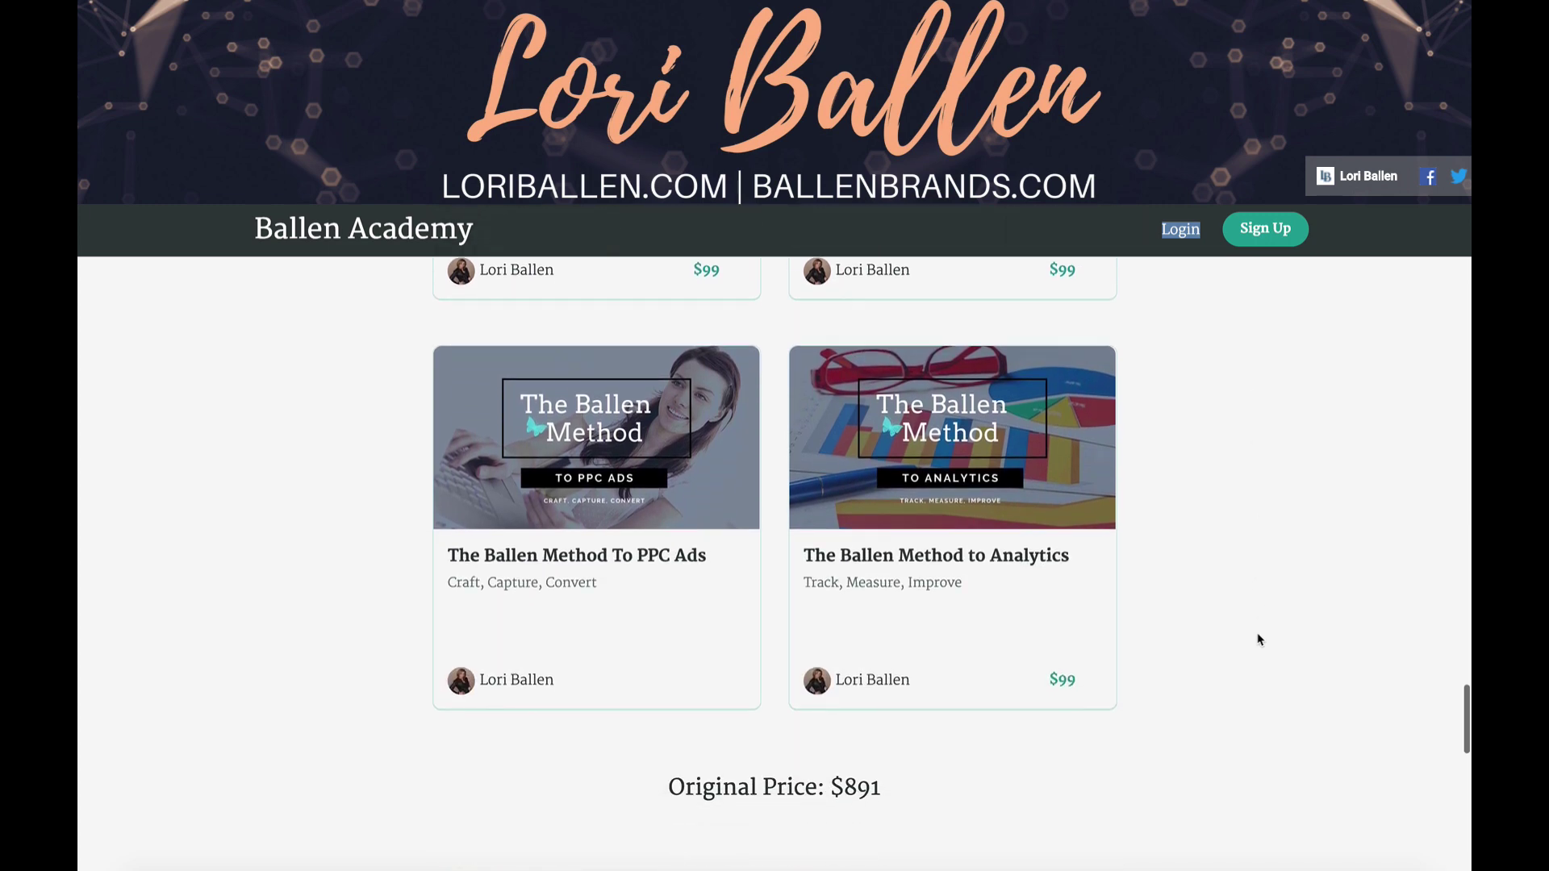
pyautogui.scroll(11, 1263, 637)
pyautogui.scroll(9, 1263, 637)
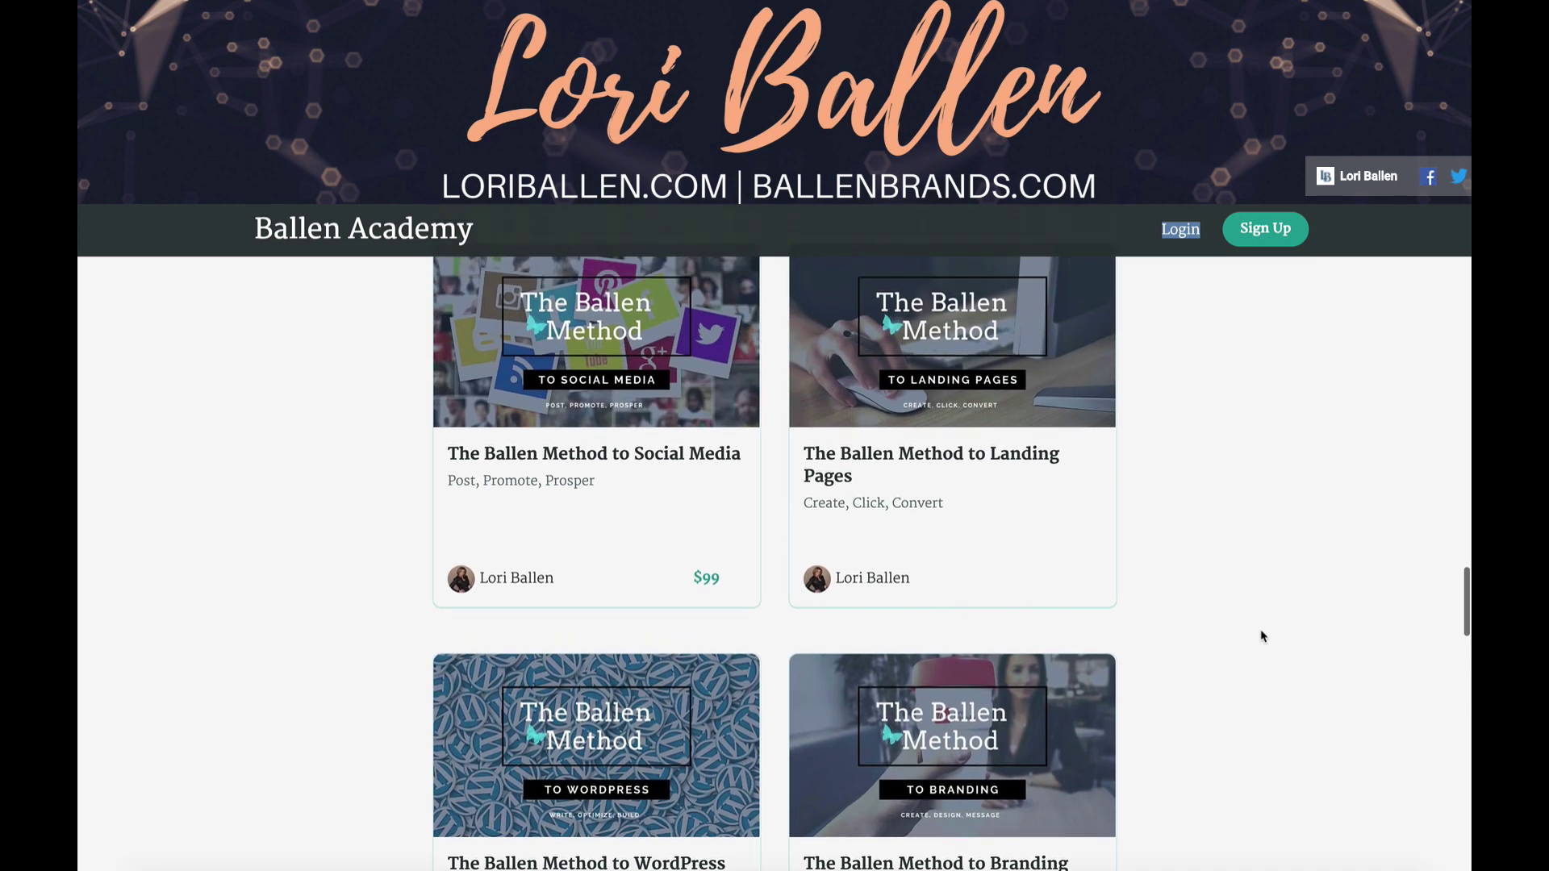
pyautogui.scroll(7, 1262, 637)
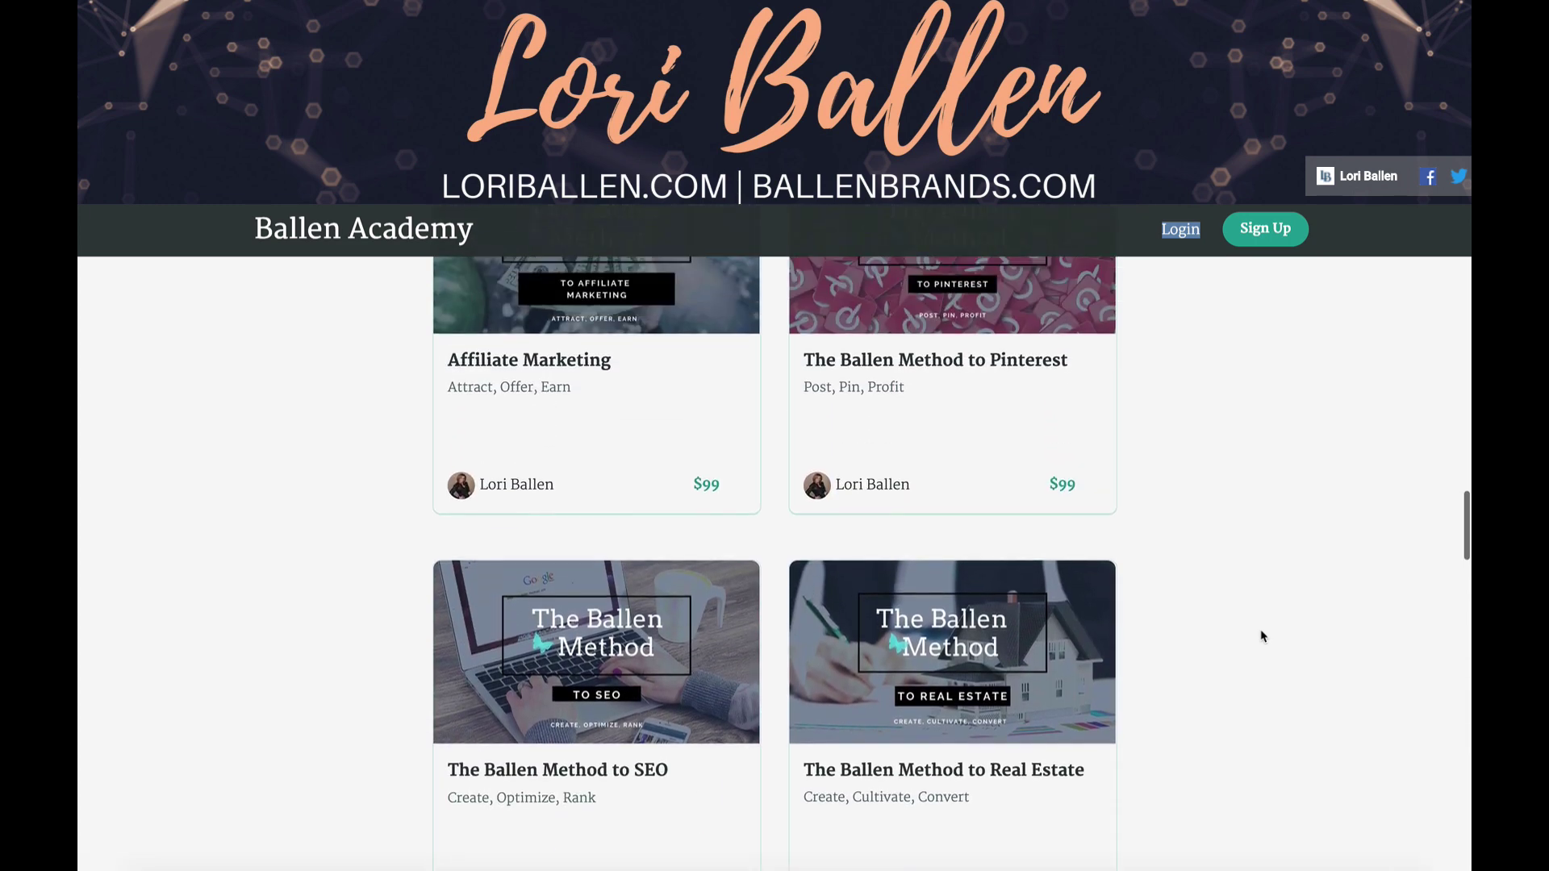
pyautogui.scroll(8, 1255, 638)
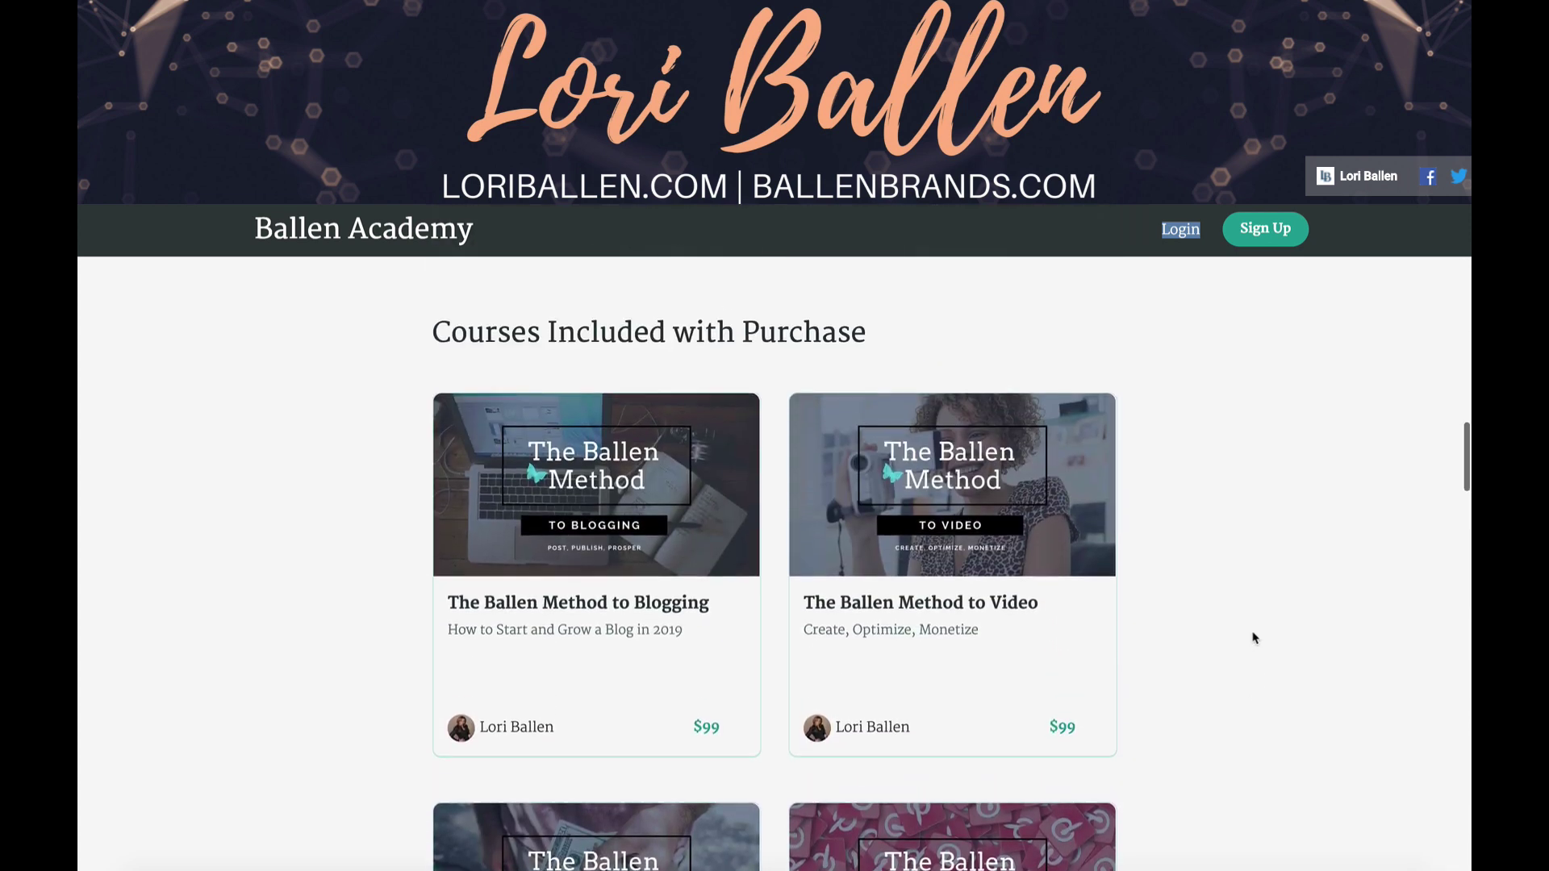
pyautogui.scroll(-4, 1257, 645)
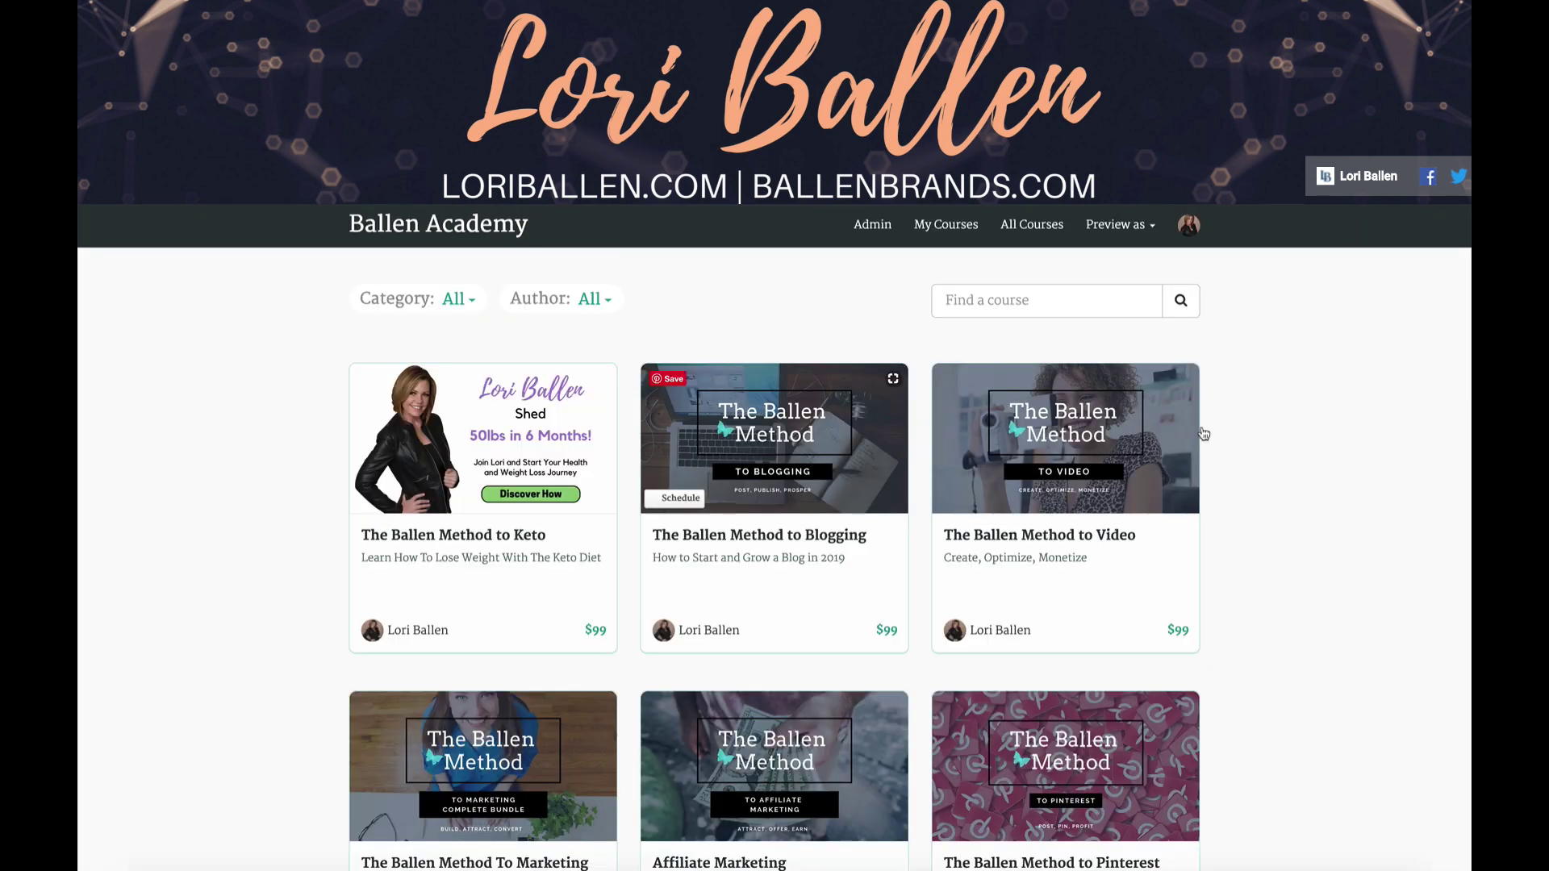
# Look through the academy's full course catalogue and check the price shown on each course card.
pyautogui.scroll(-1, 1408, 463)
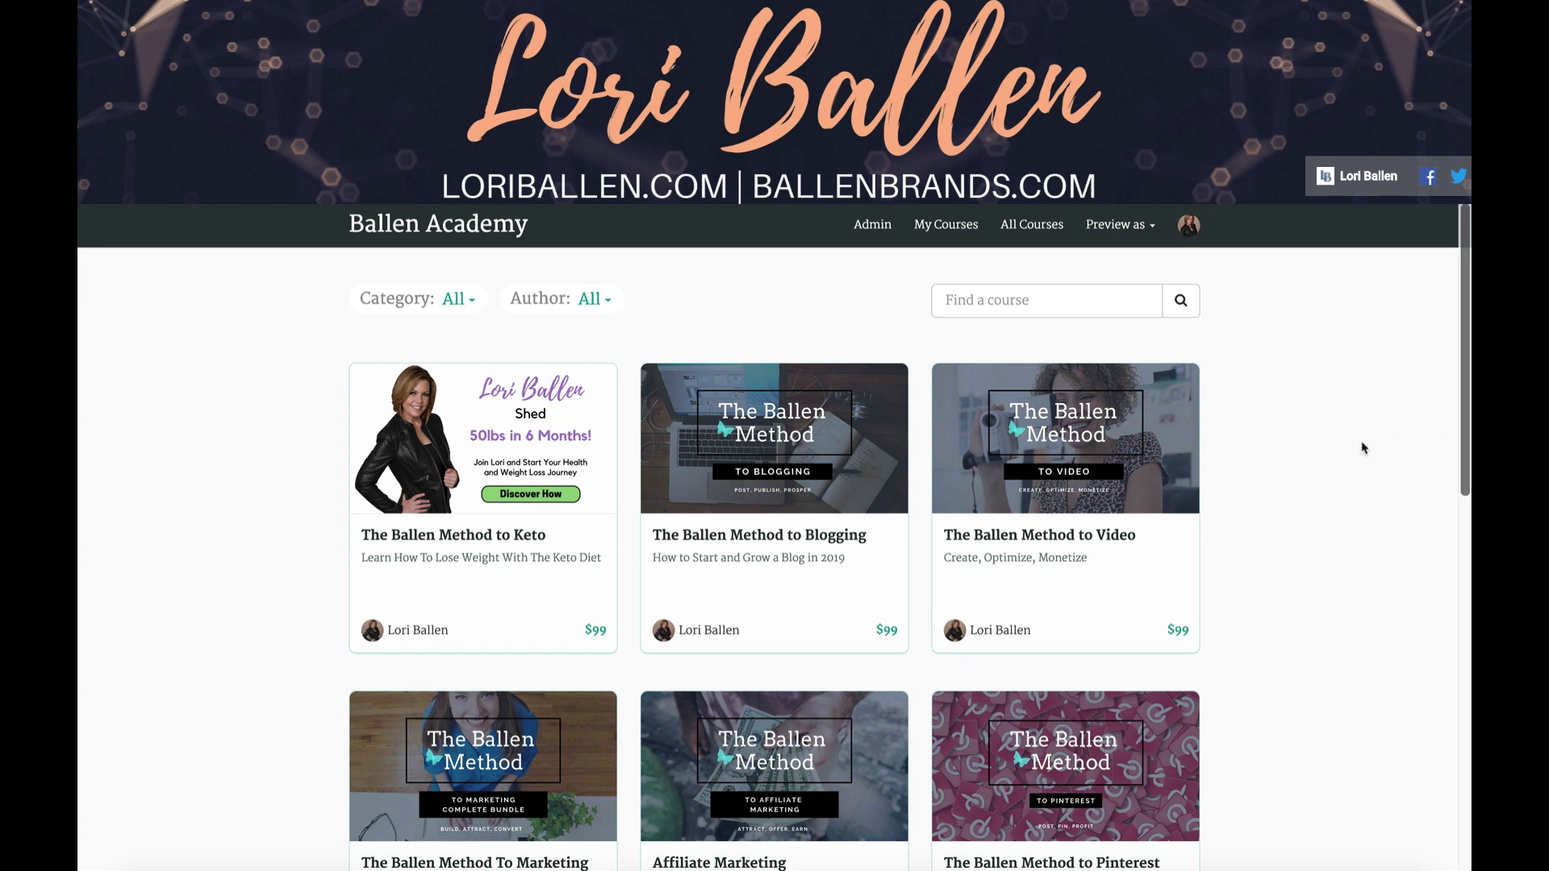
pyautogui.scroll(-2, 1381, 445)
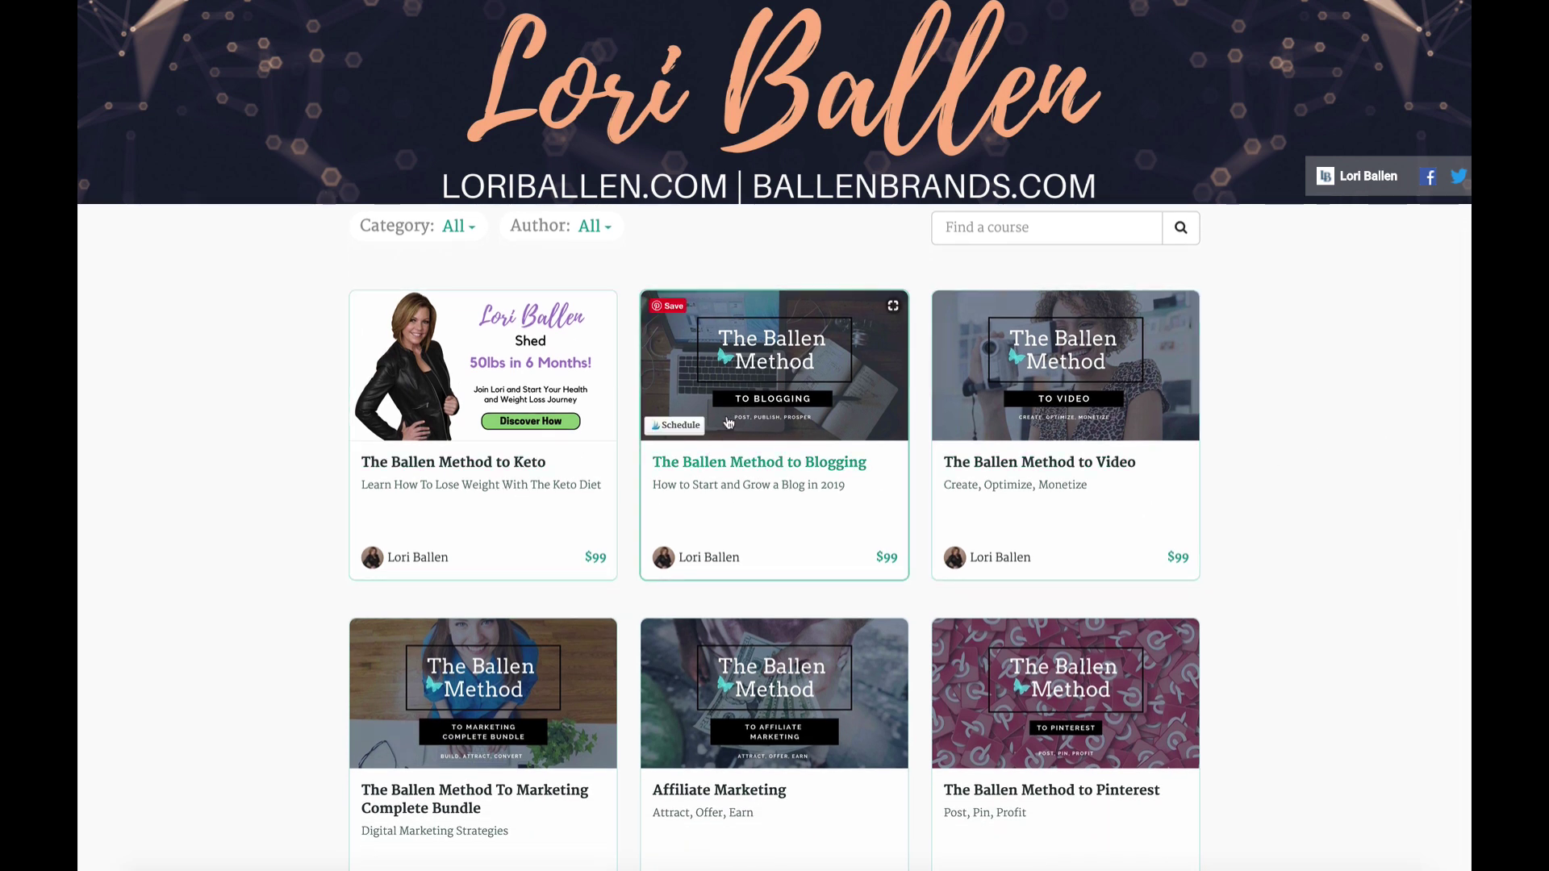
pyautogui.scroll(-2, 743, 412)
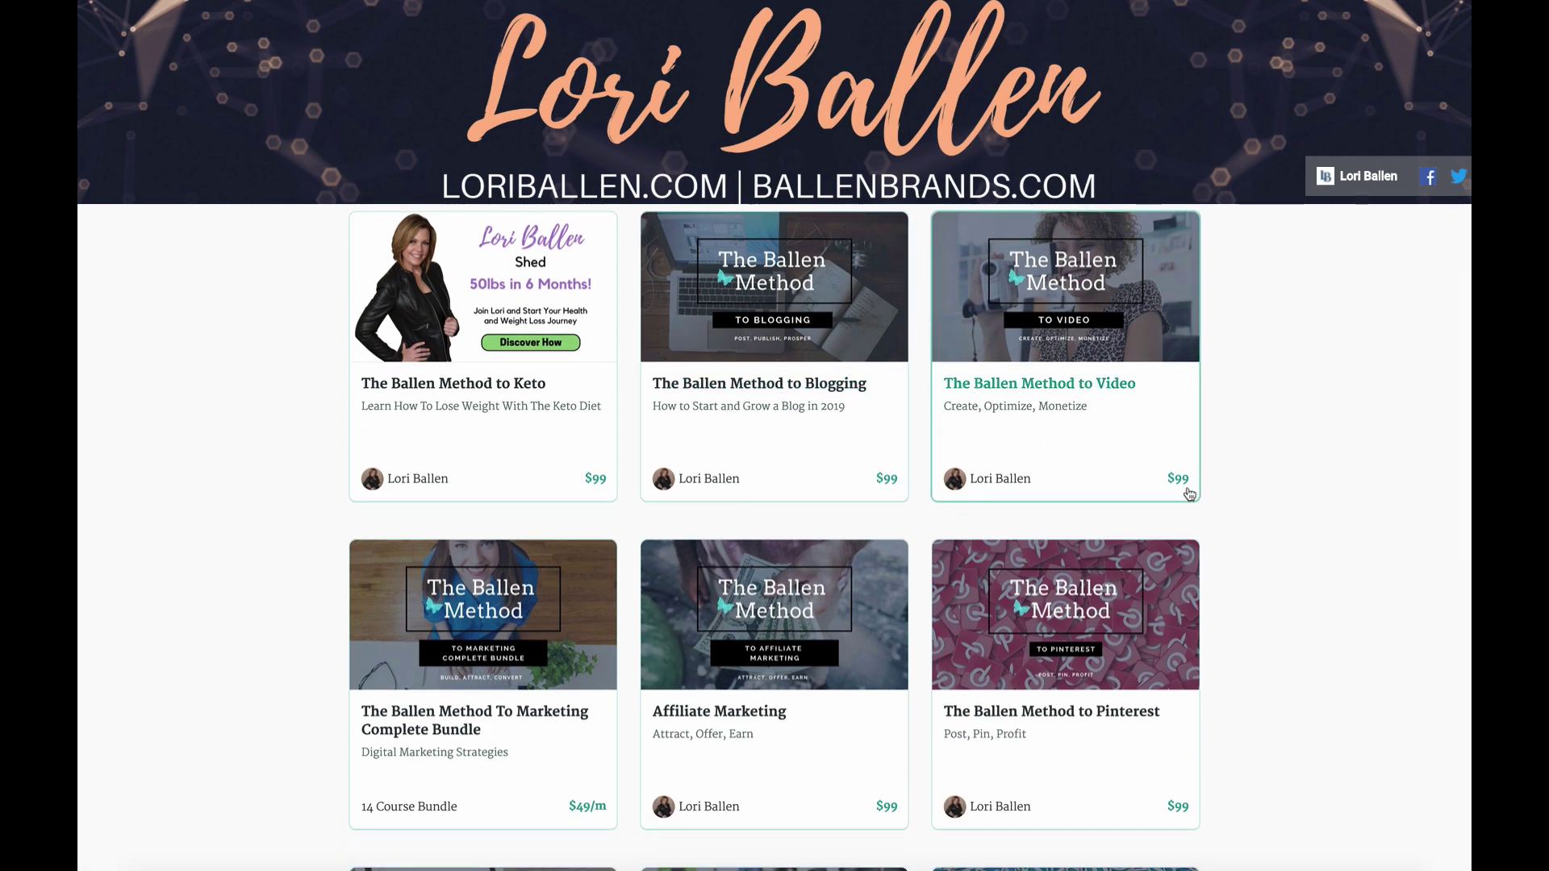
pyautogui.scroll(-3, 911, 557)
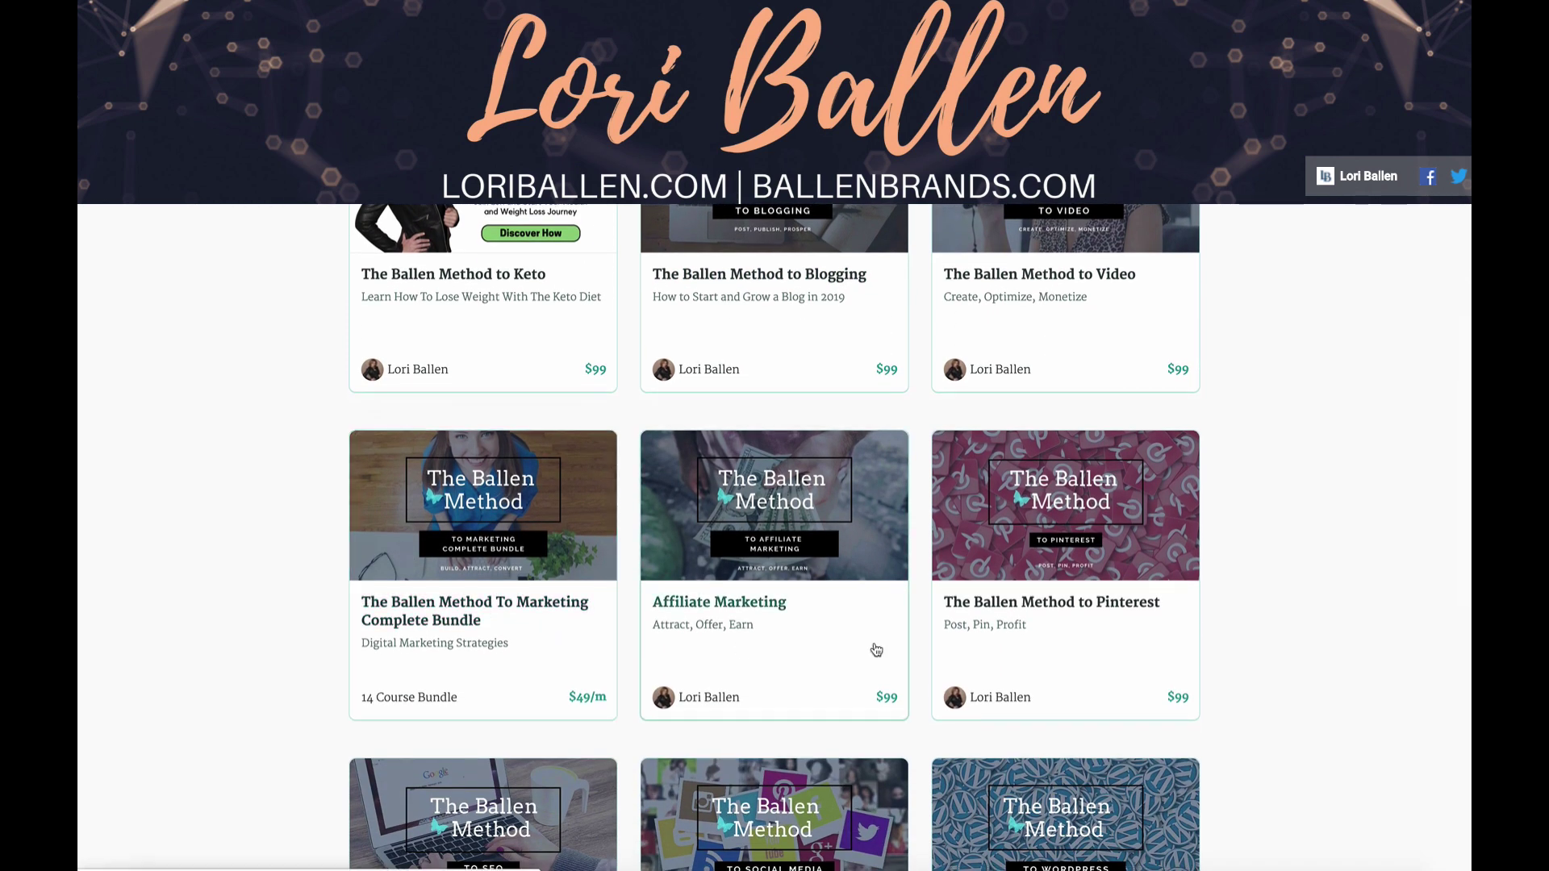
pyautogui.scroll(-10, 1230, 665)
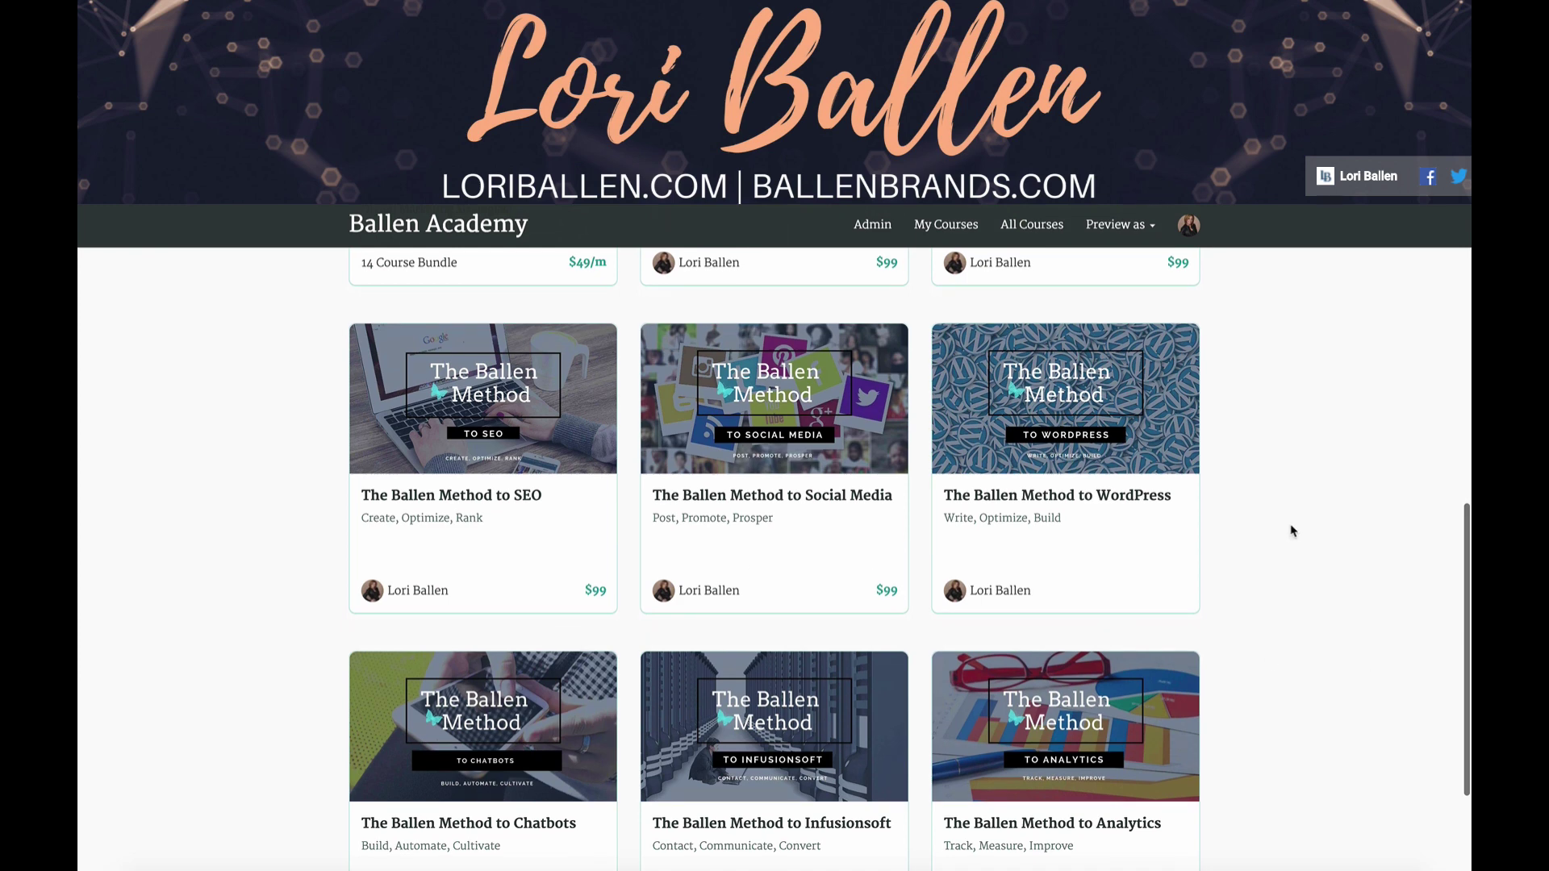
pyautogui.scroll(-4, 1313, 536)
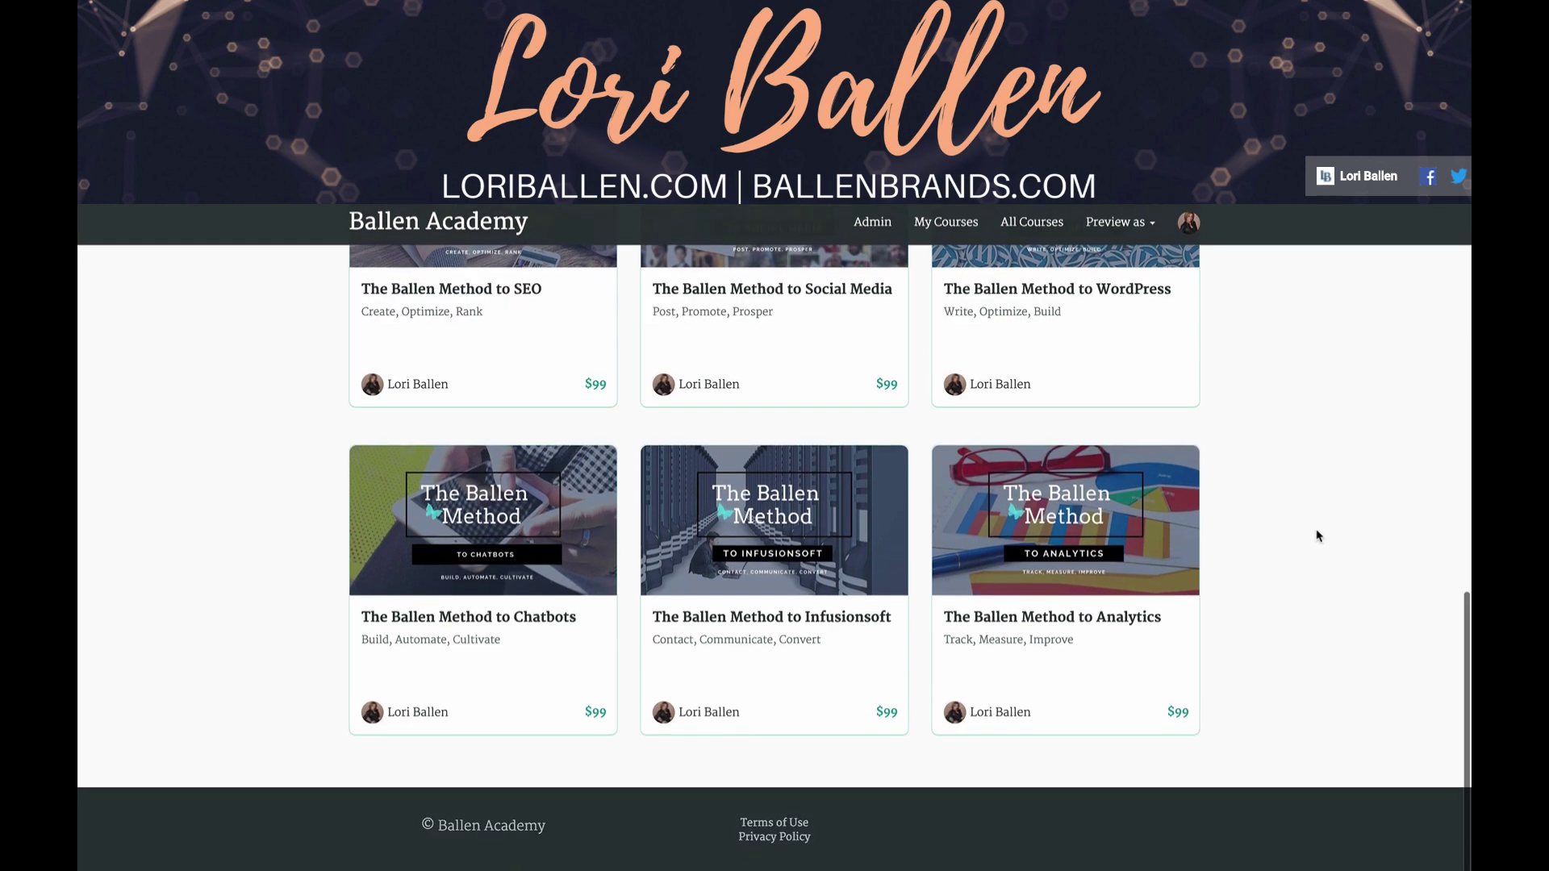
pyautogui.scroll(9, 1317, 537)
pyautogui.scroll(-4, 1318, 537)
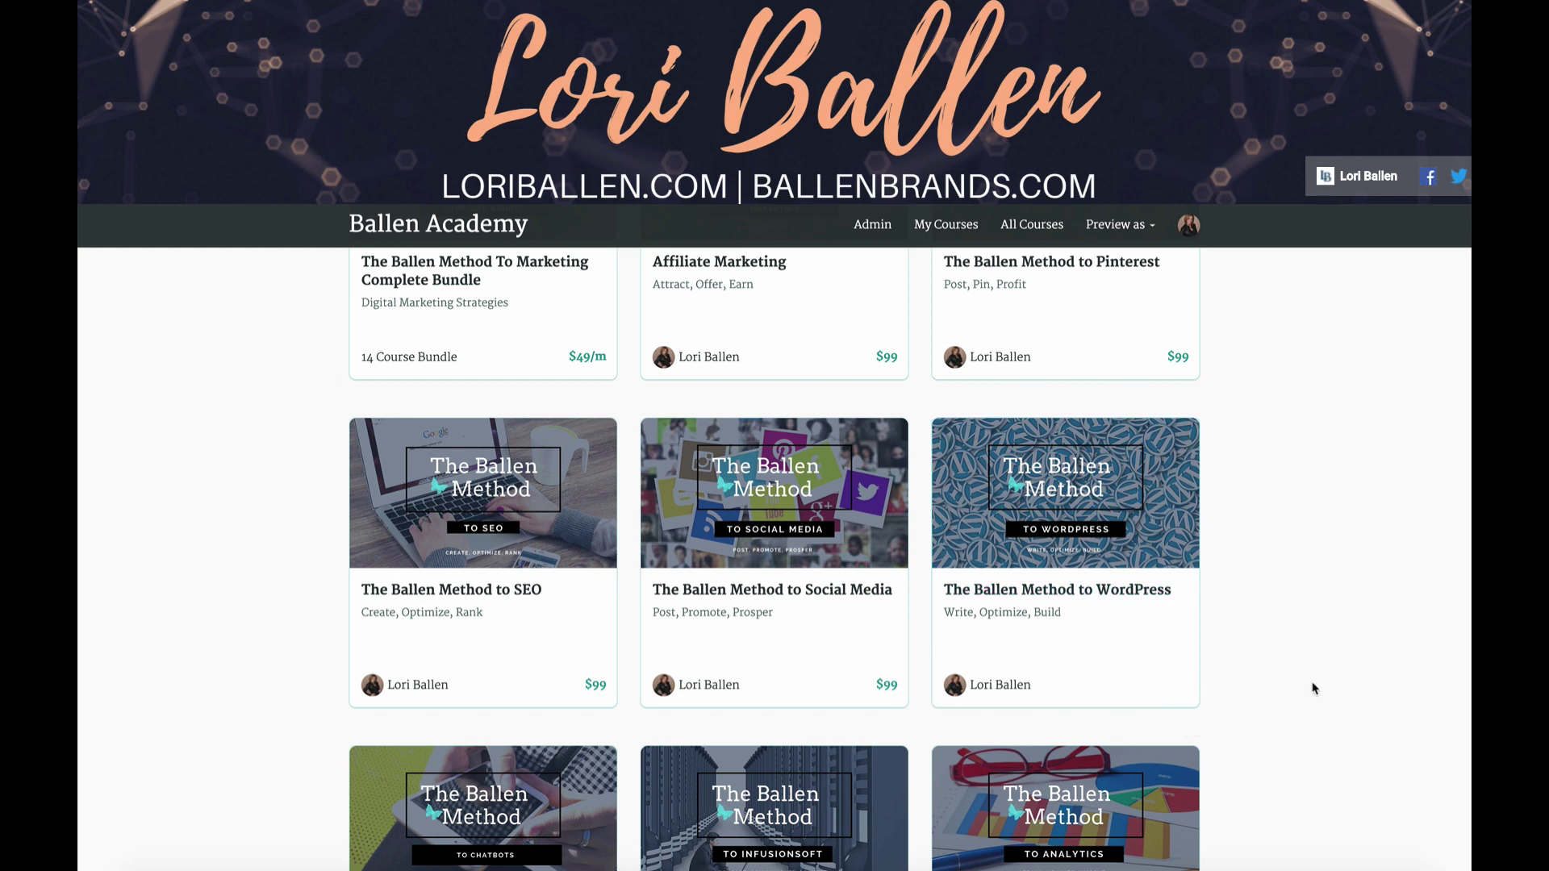
pyautogui.scroll(4, 1412, 676)
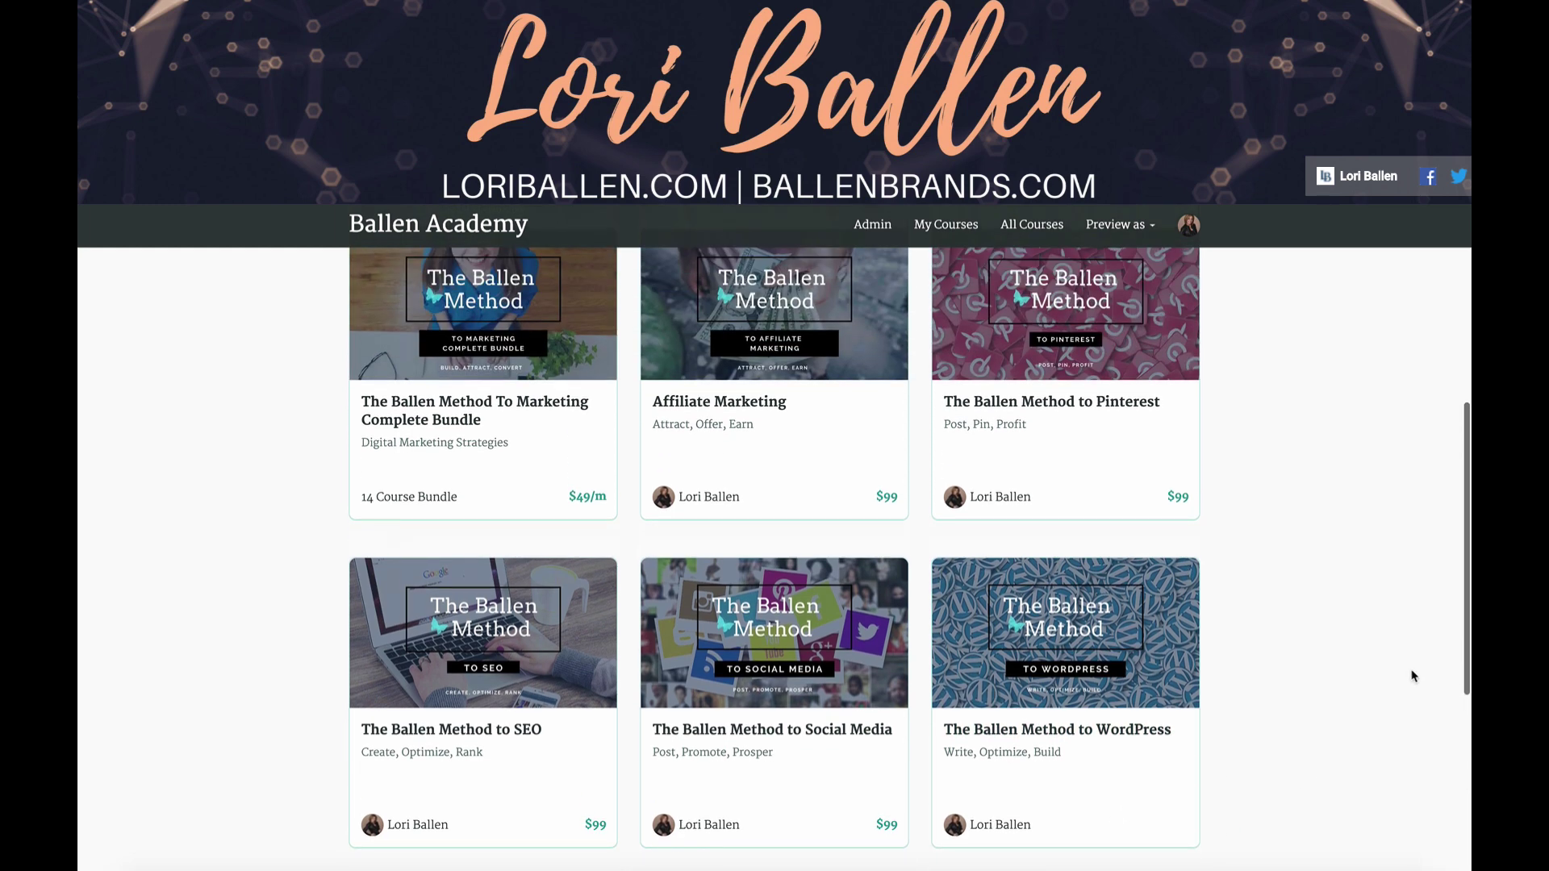
pyautogui.scroll(-4, 1388, 673)
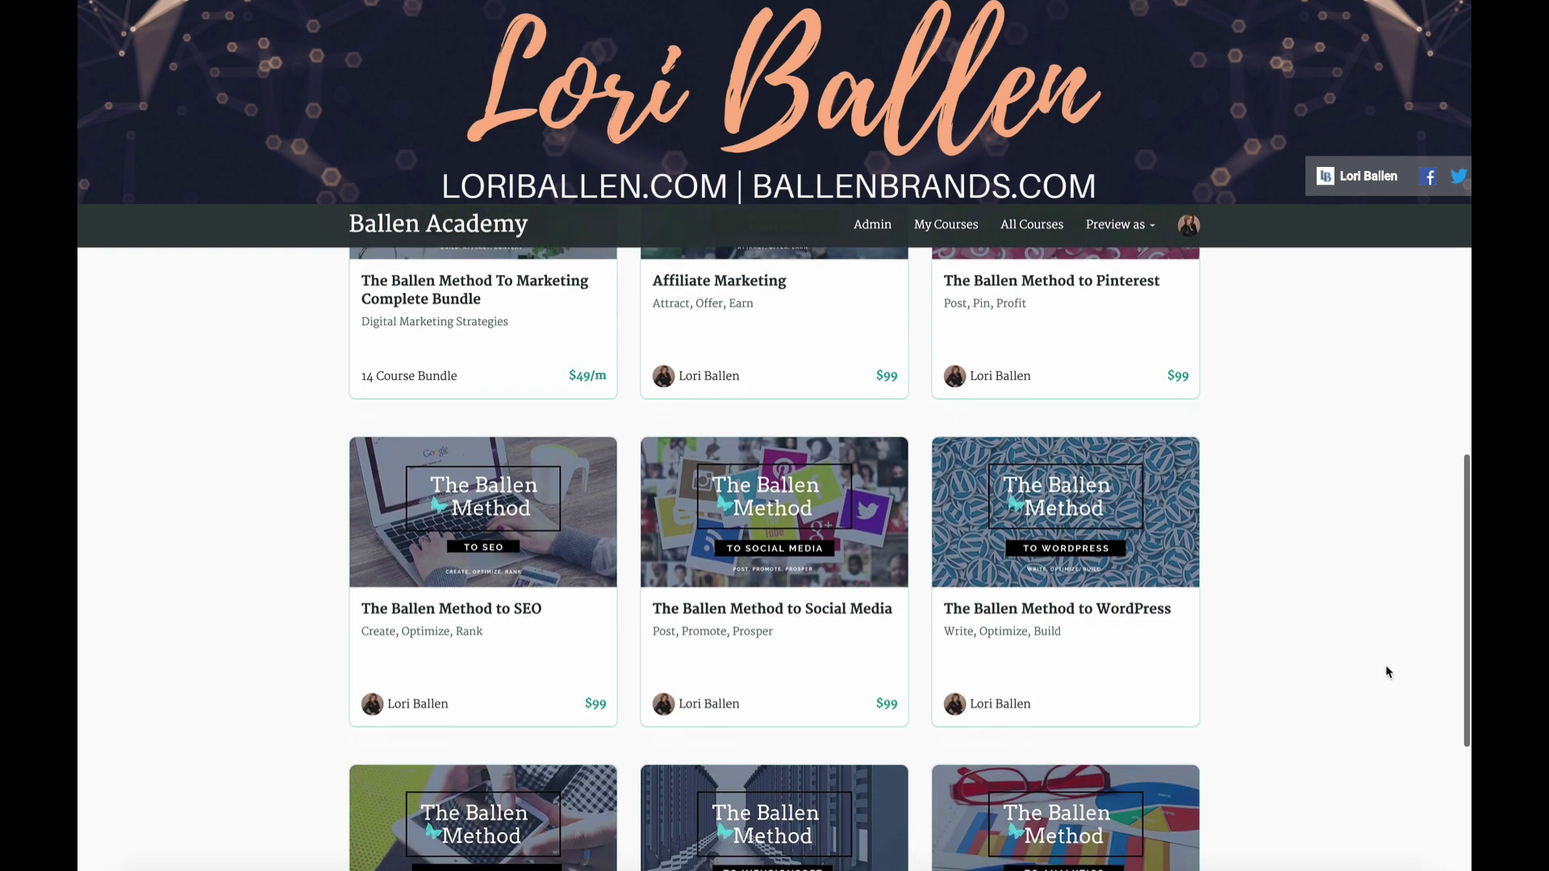
pyautogui.scroll(-1, 1378, 671)
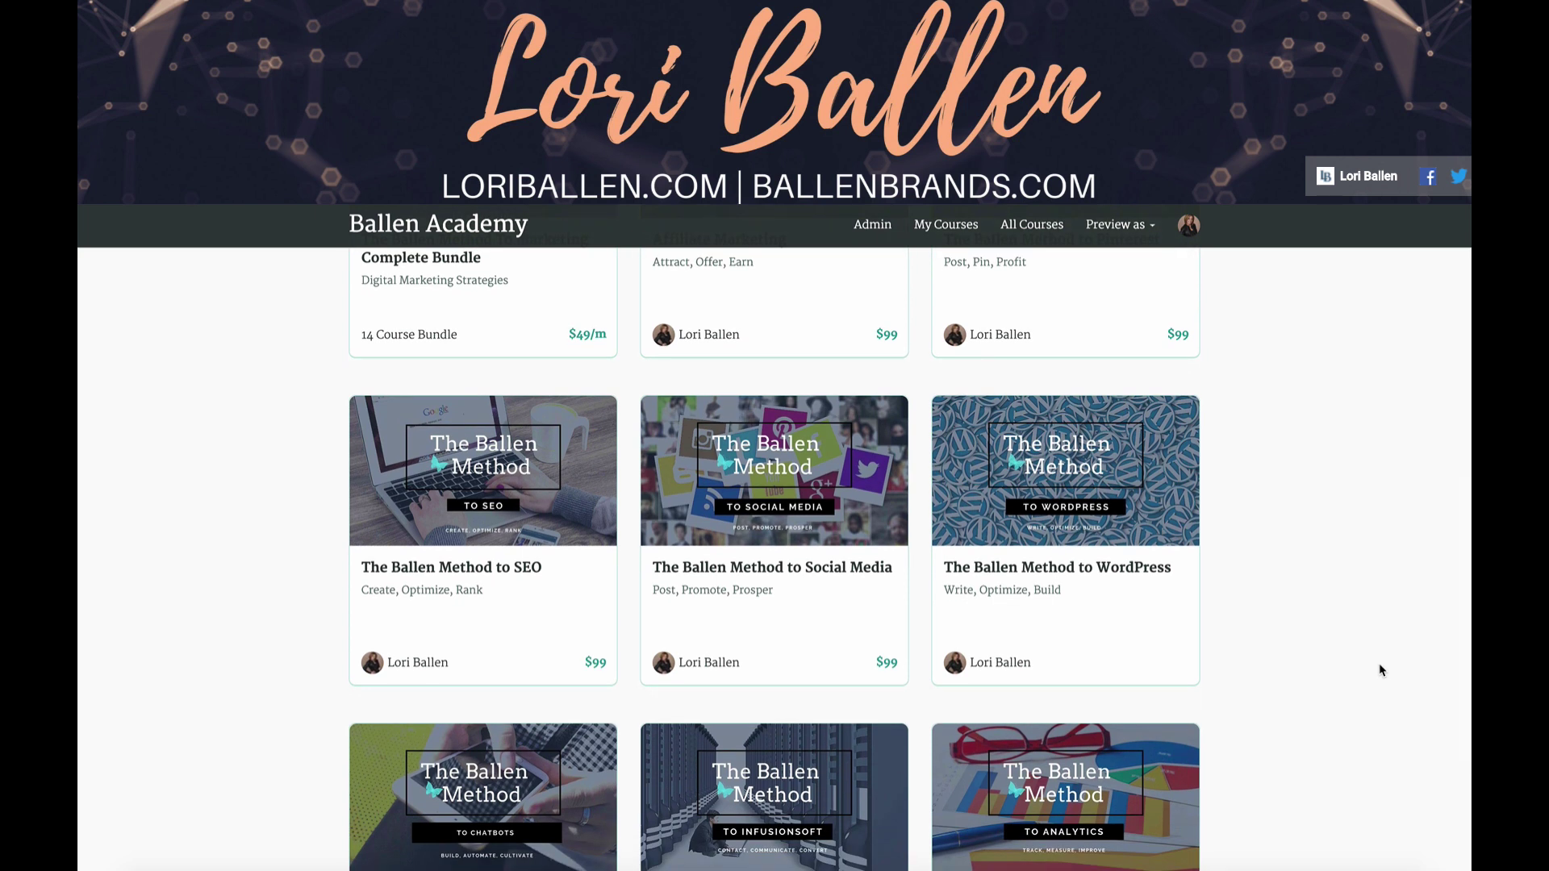
pyautogui.scroll(-3, 1381, 670)
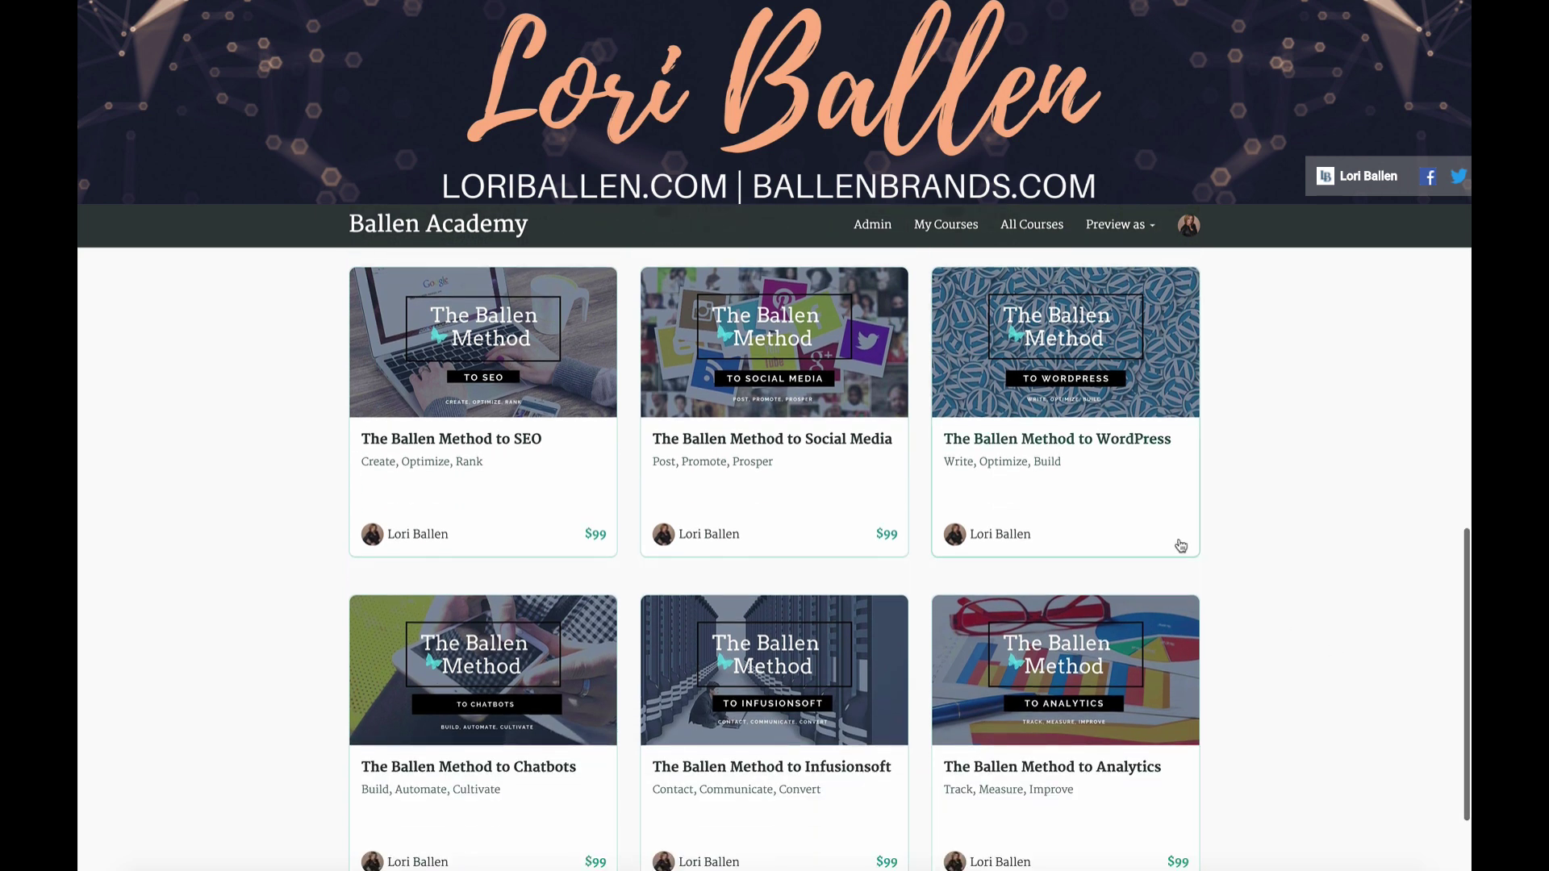
# Open the sales page of The Ballen Method to WordPress and review its instructor section, class curriculum and enrollment section.
pyautogui.rightClick(1055, 327)
pyautogui.click(782, 263)
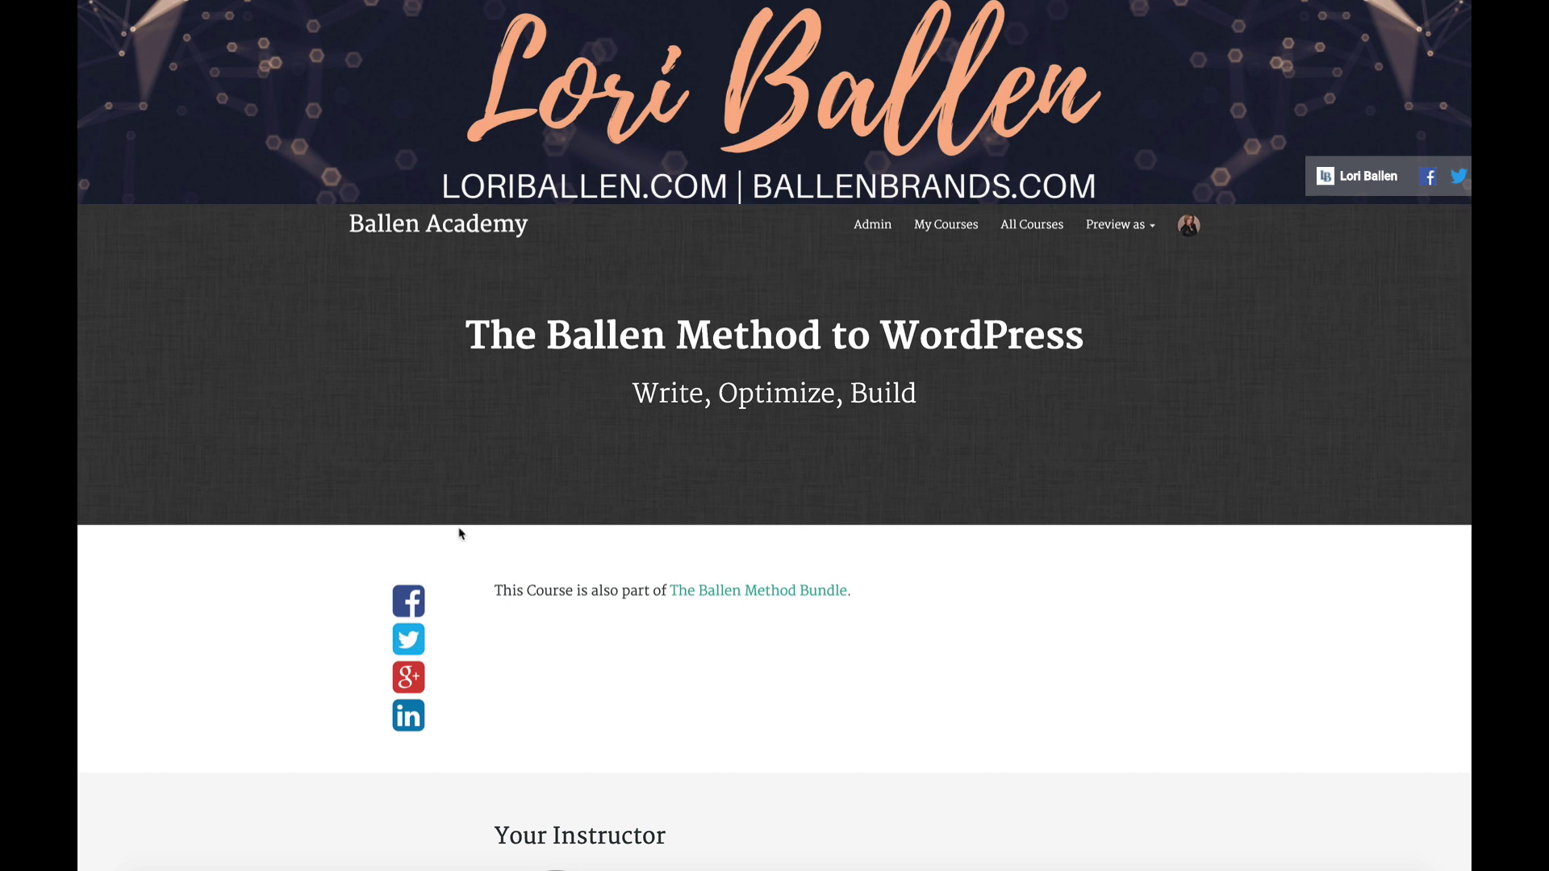
pyautogui.scroll(-3, 1030, 294)
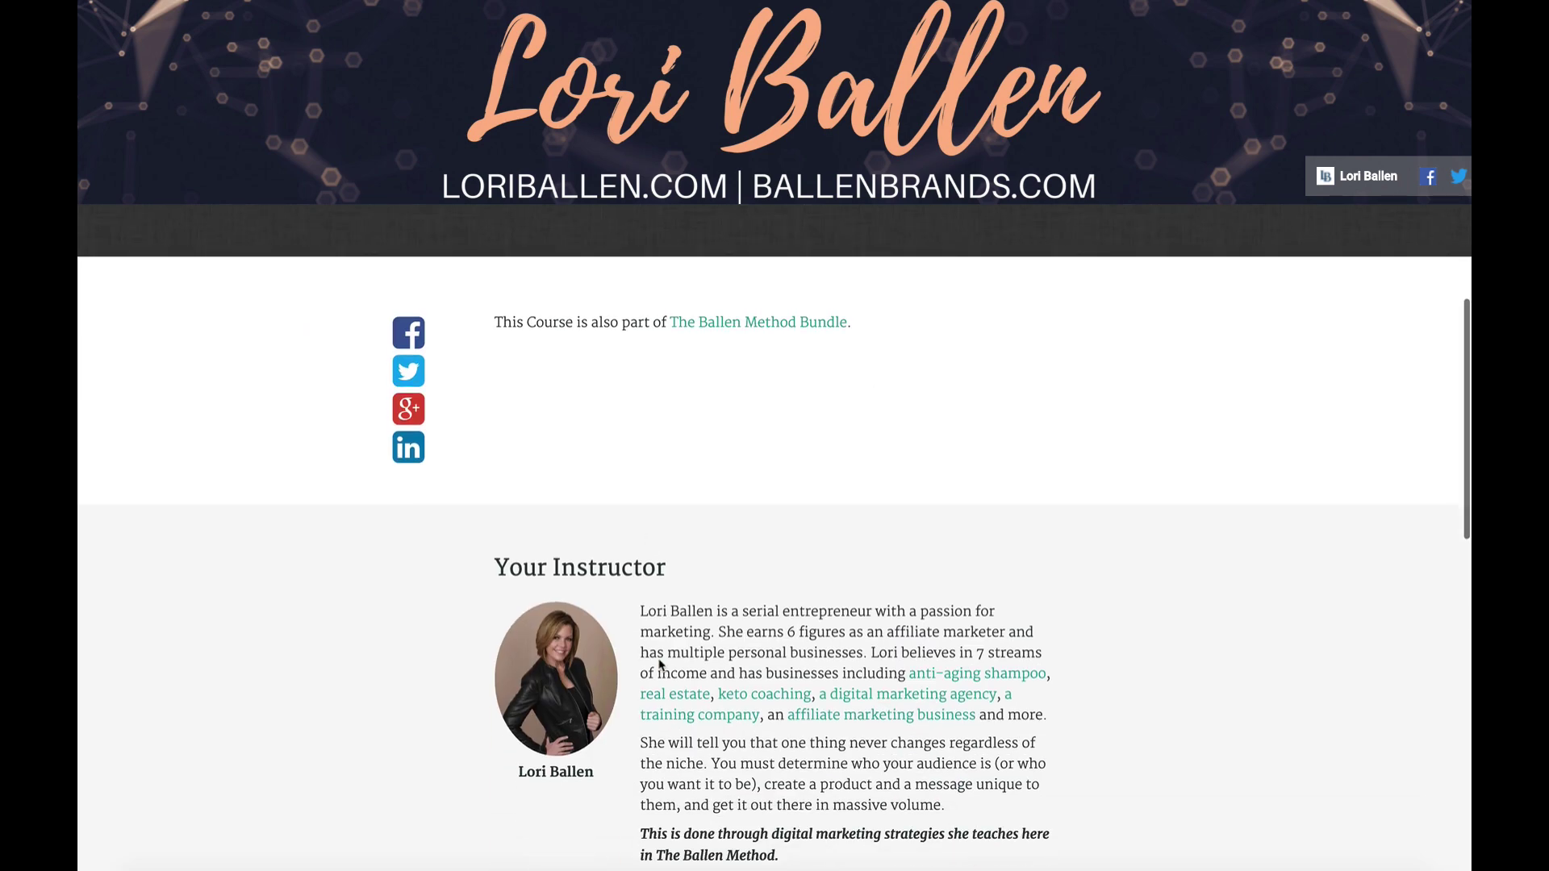
pyautogui.scroll(-5, 859, 415)
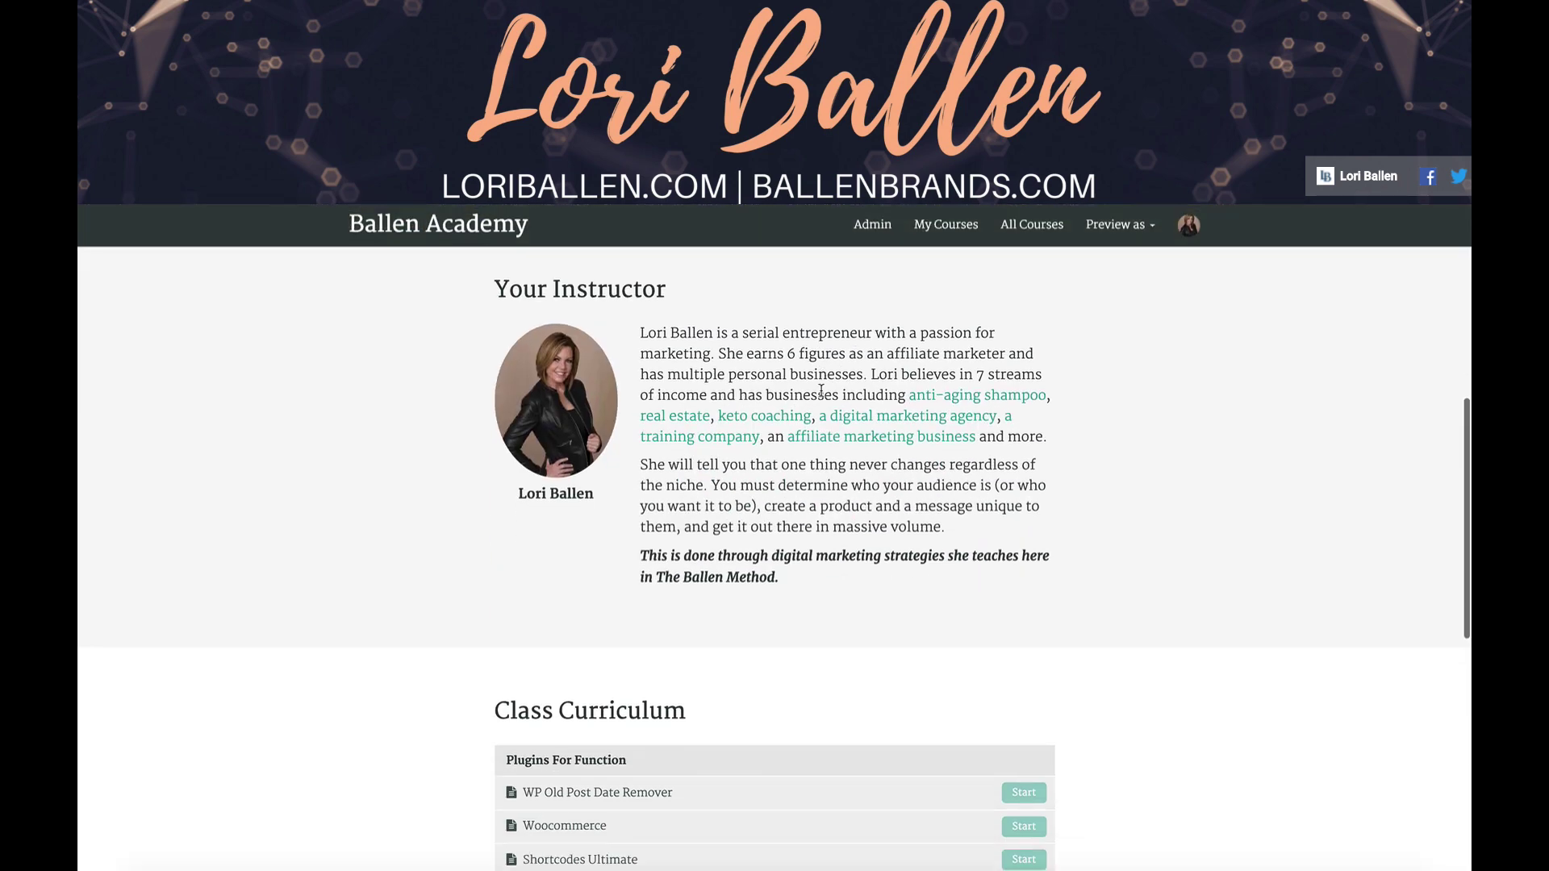
pyautogui.scroll(-3, 820, 395)
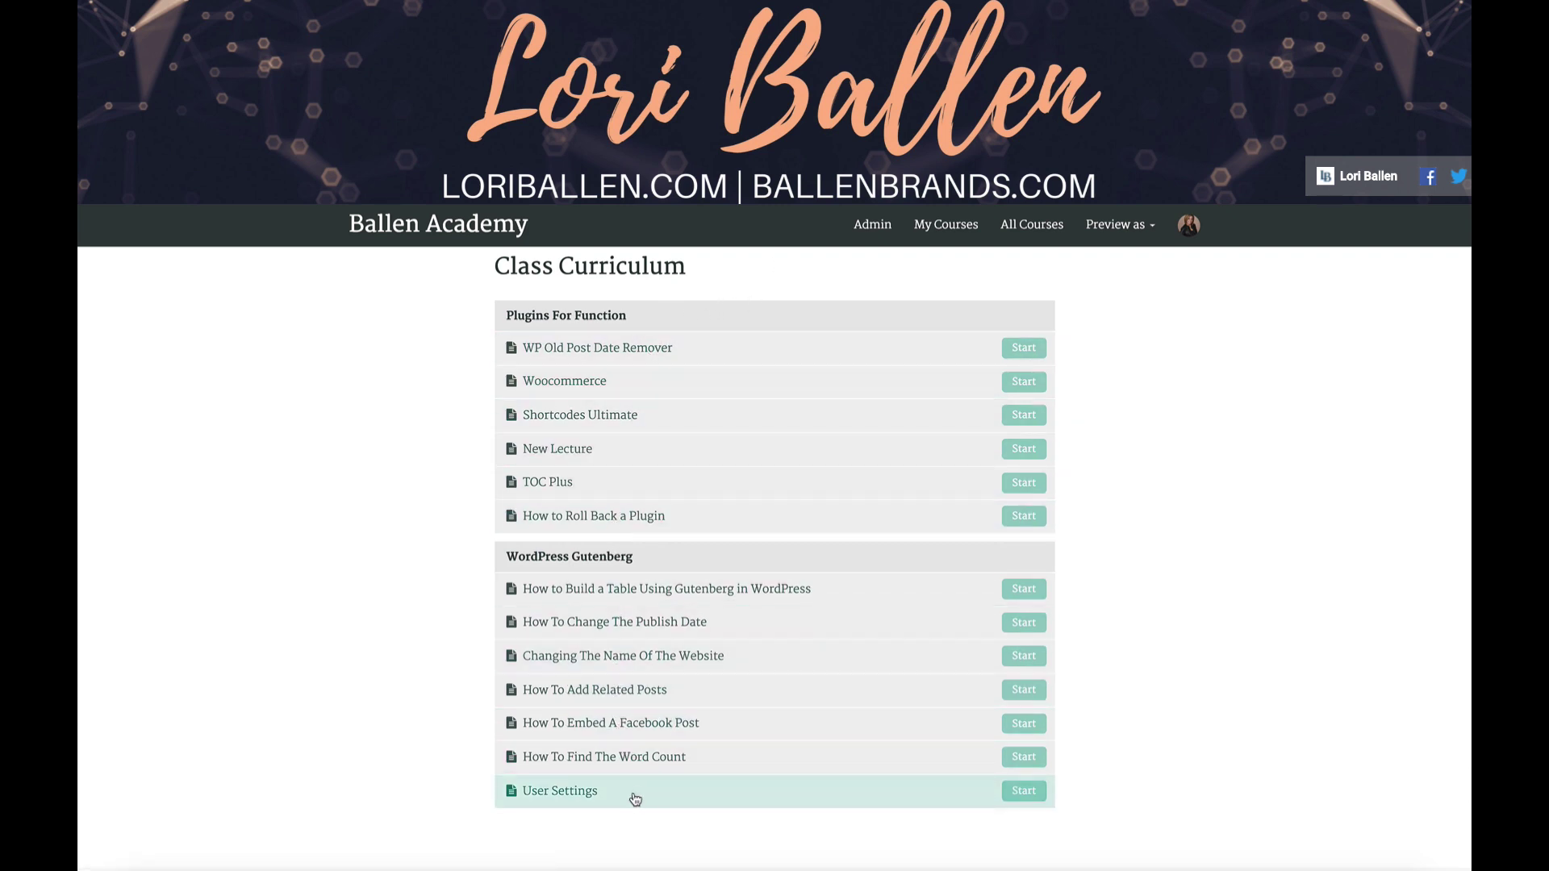
pyautogui.scroll(-1, 639, 809)
pyautogui.scroll(-1, 638, 802)
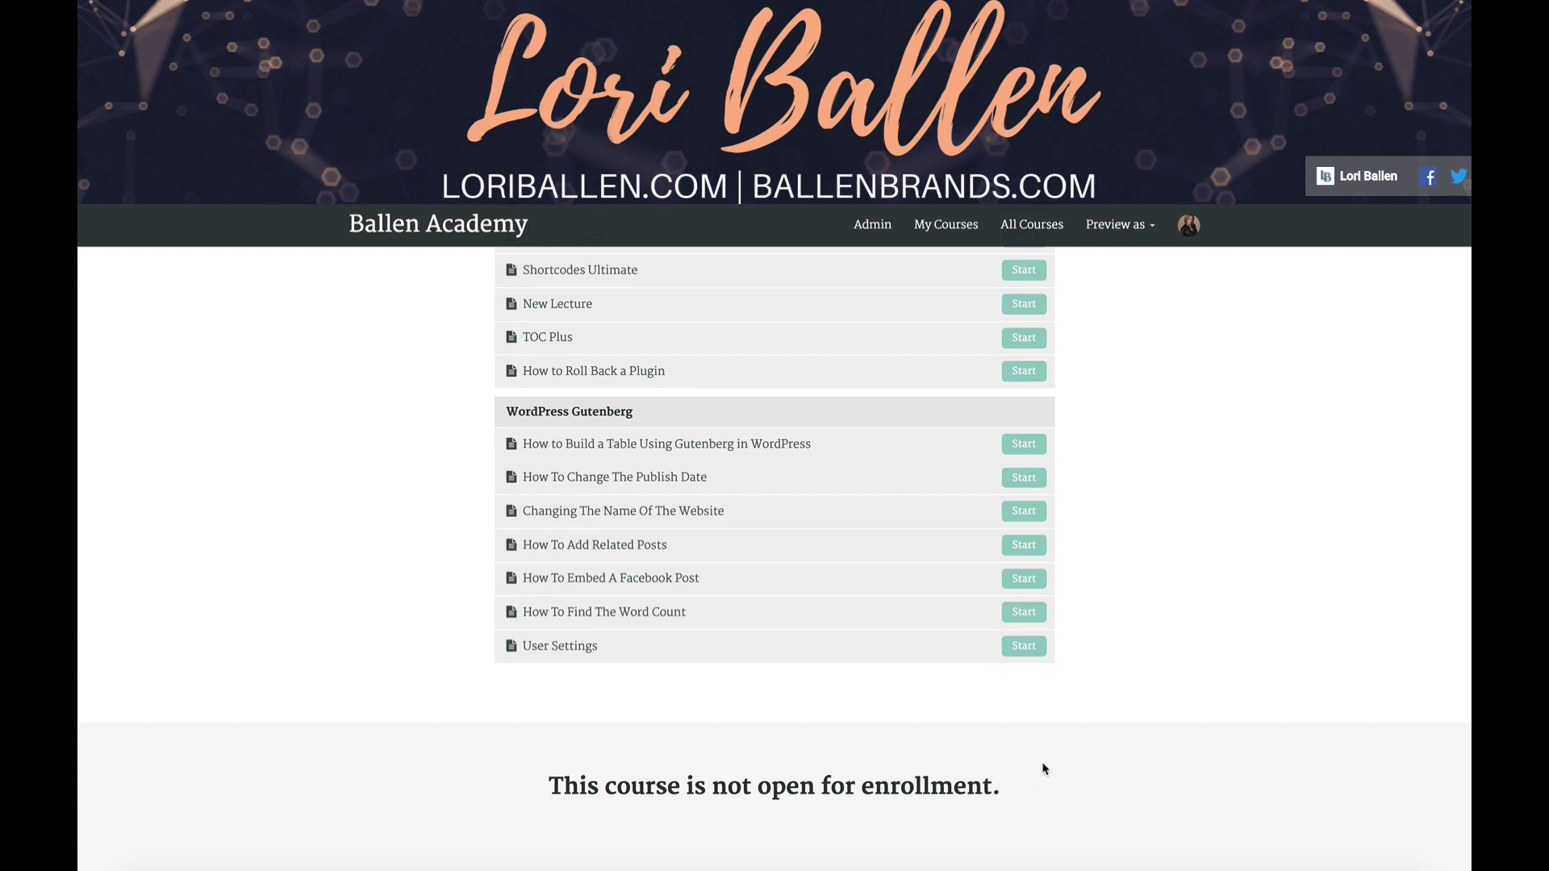
pyautogui.scroll(15, 1041, 766)
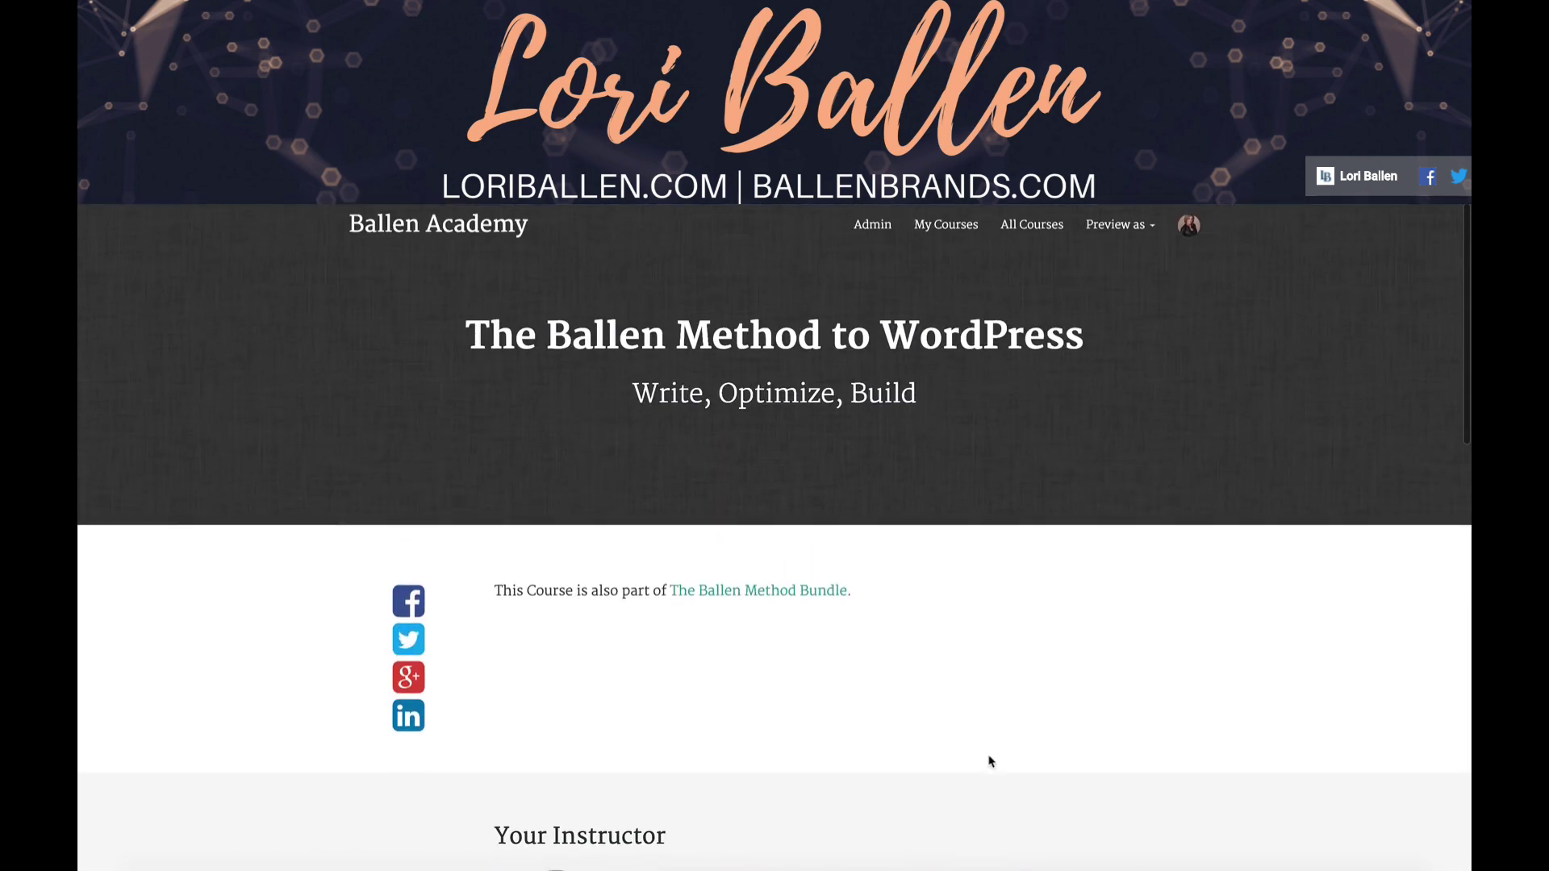
# Go to the school's admin area and display the complete list of courses.
pyautogui.click(865, 233)
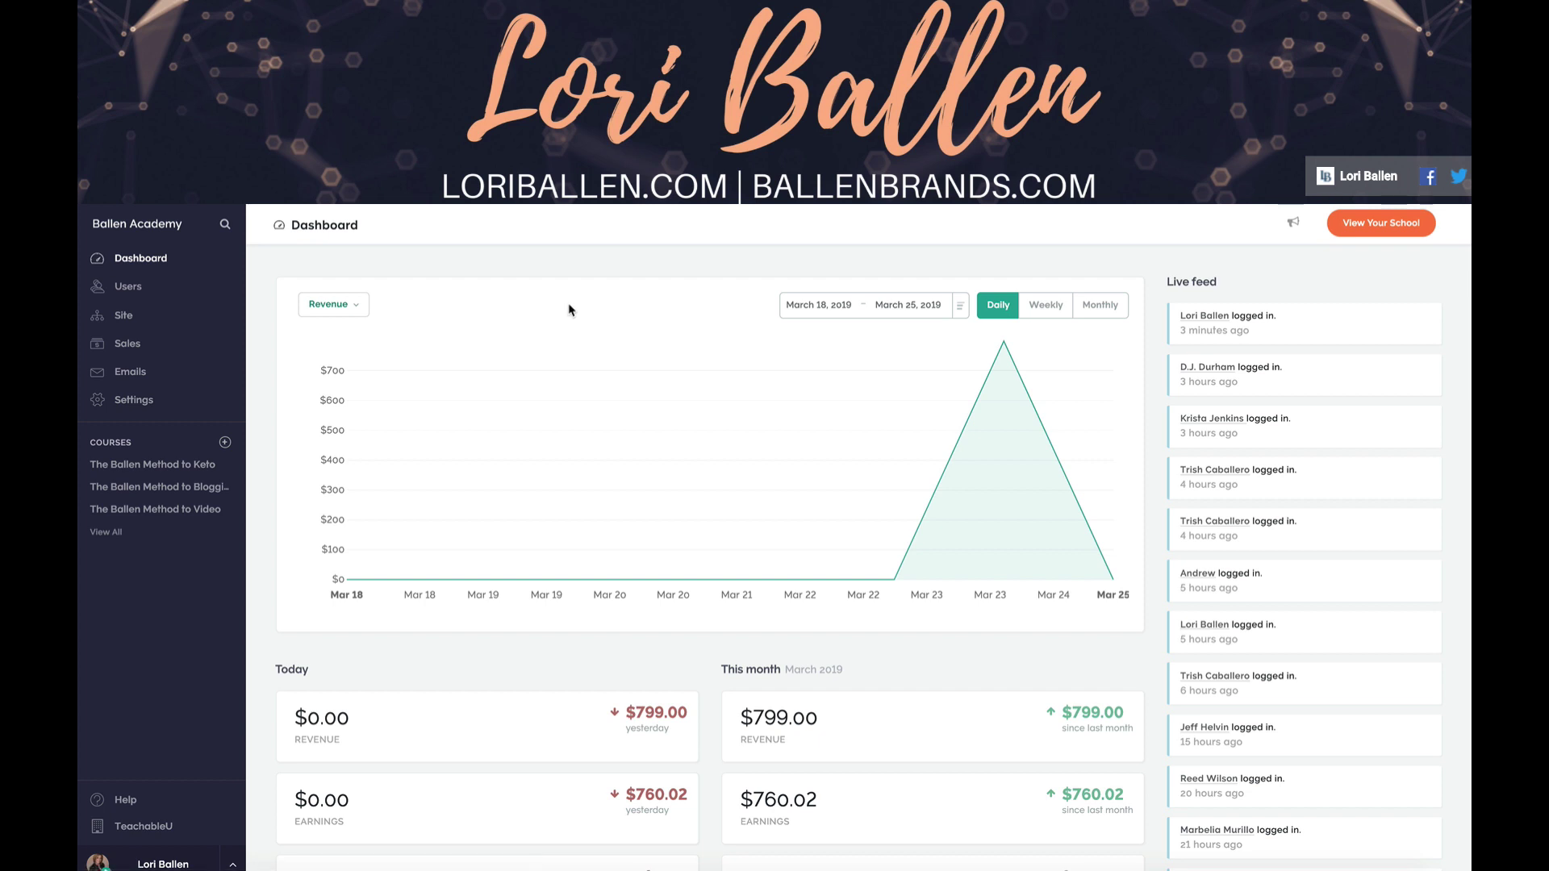
pyautogui.moveTo(932, 426)
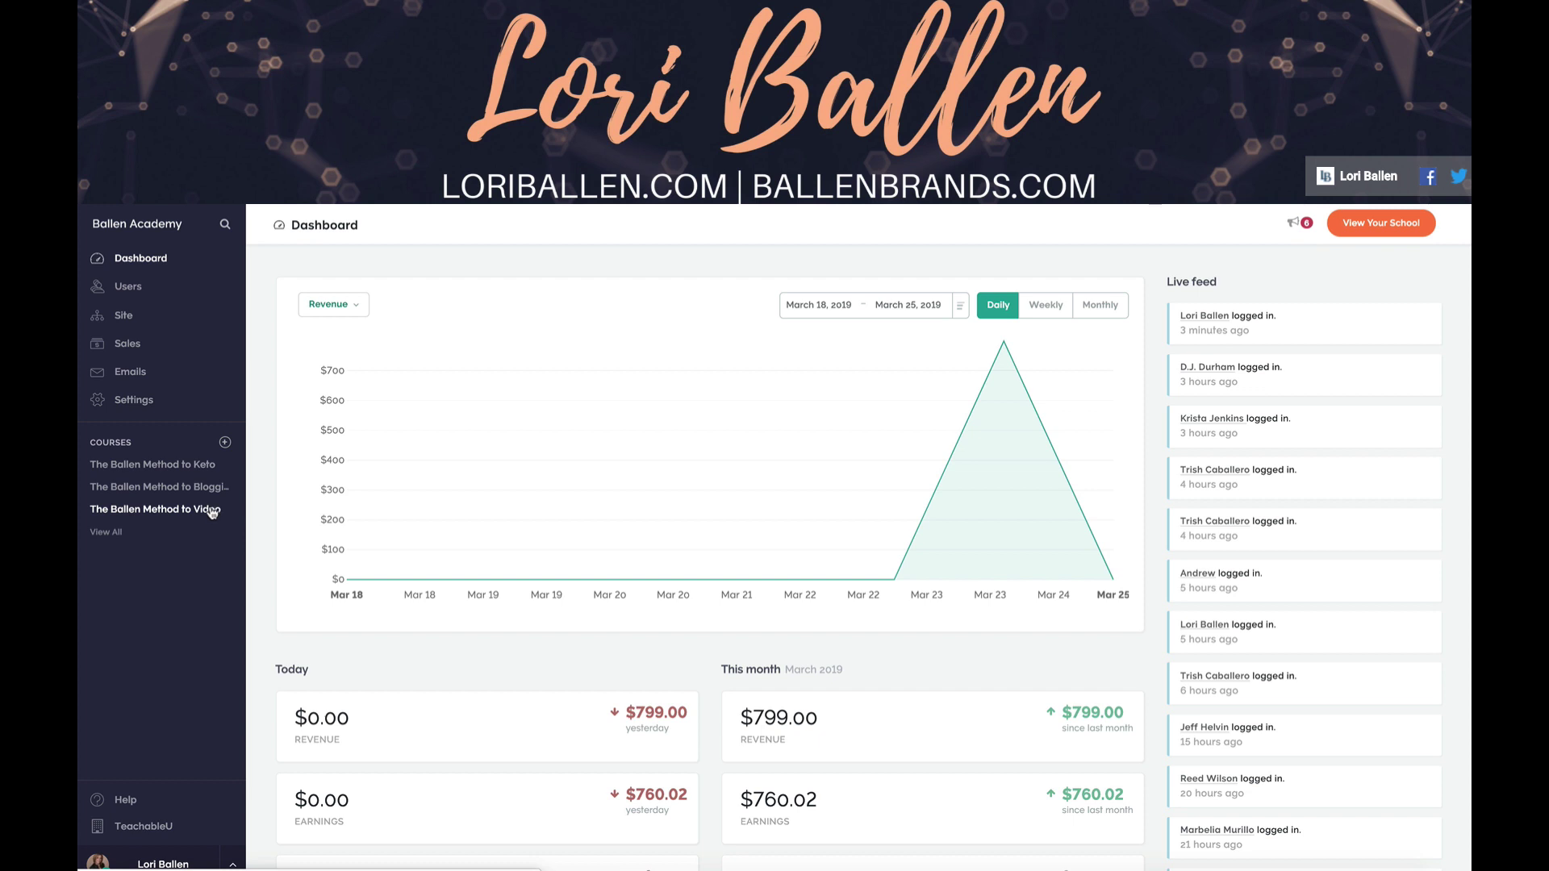
pyautogui.click(105, 533)
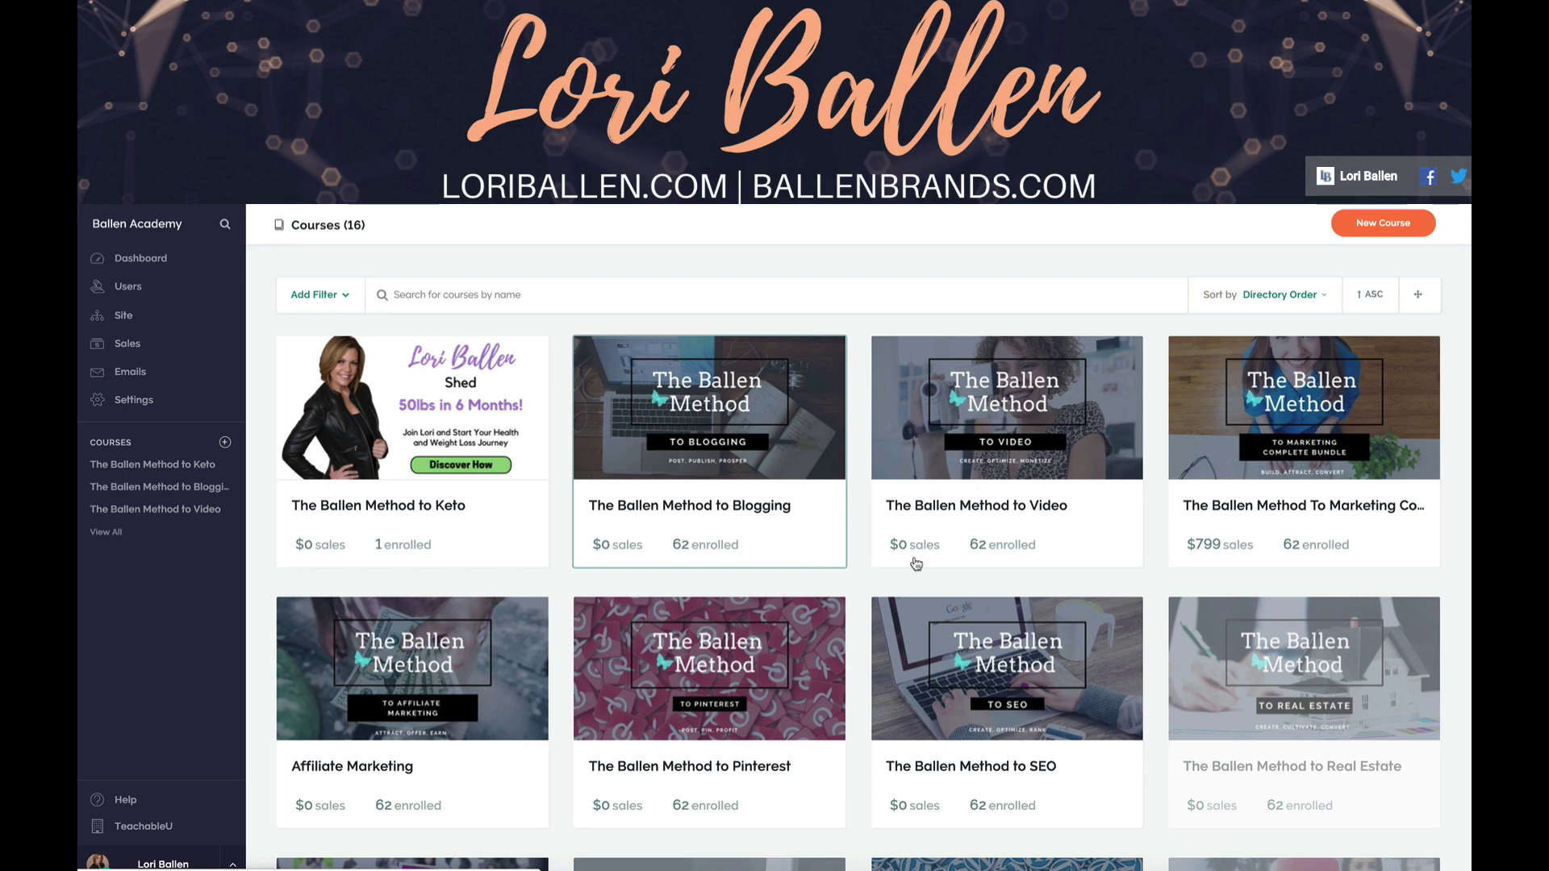
# Look through the admin course list and open The Ballen Method to WordPress for editing.
pyautogui.scroll(-7, 1355, 764)
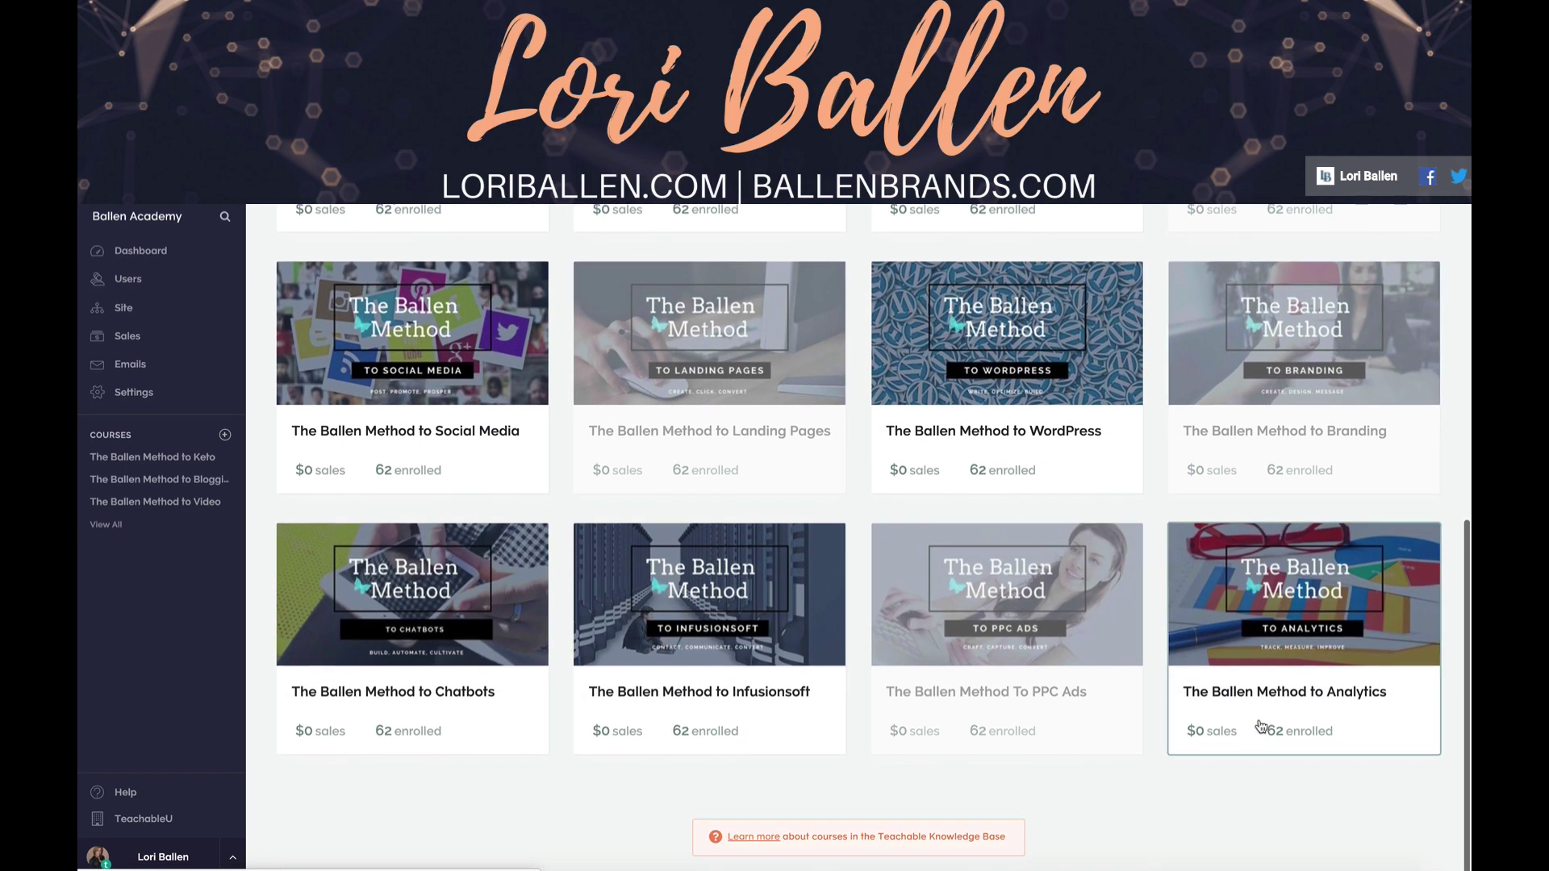
pyautogui.scroll(7, 1261, 722)
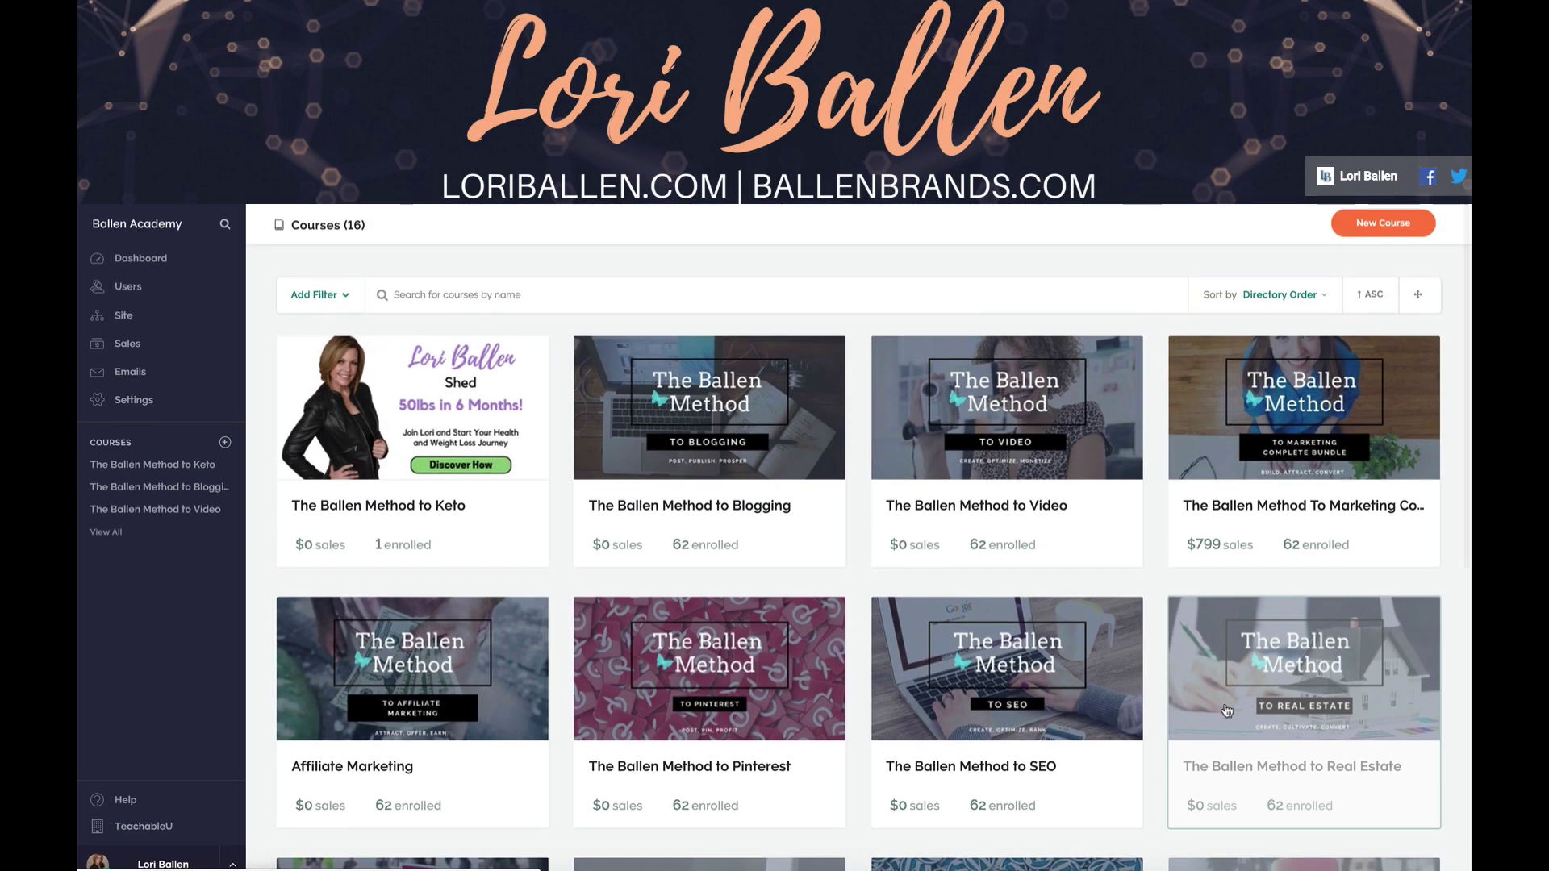
pyautogui.scroll(-3, 1129, 677)
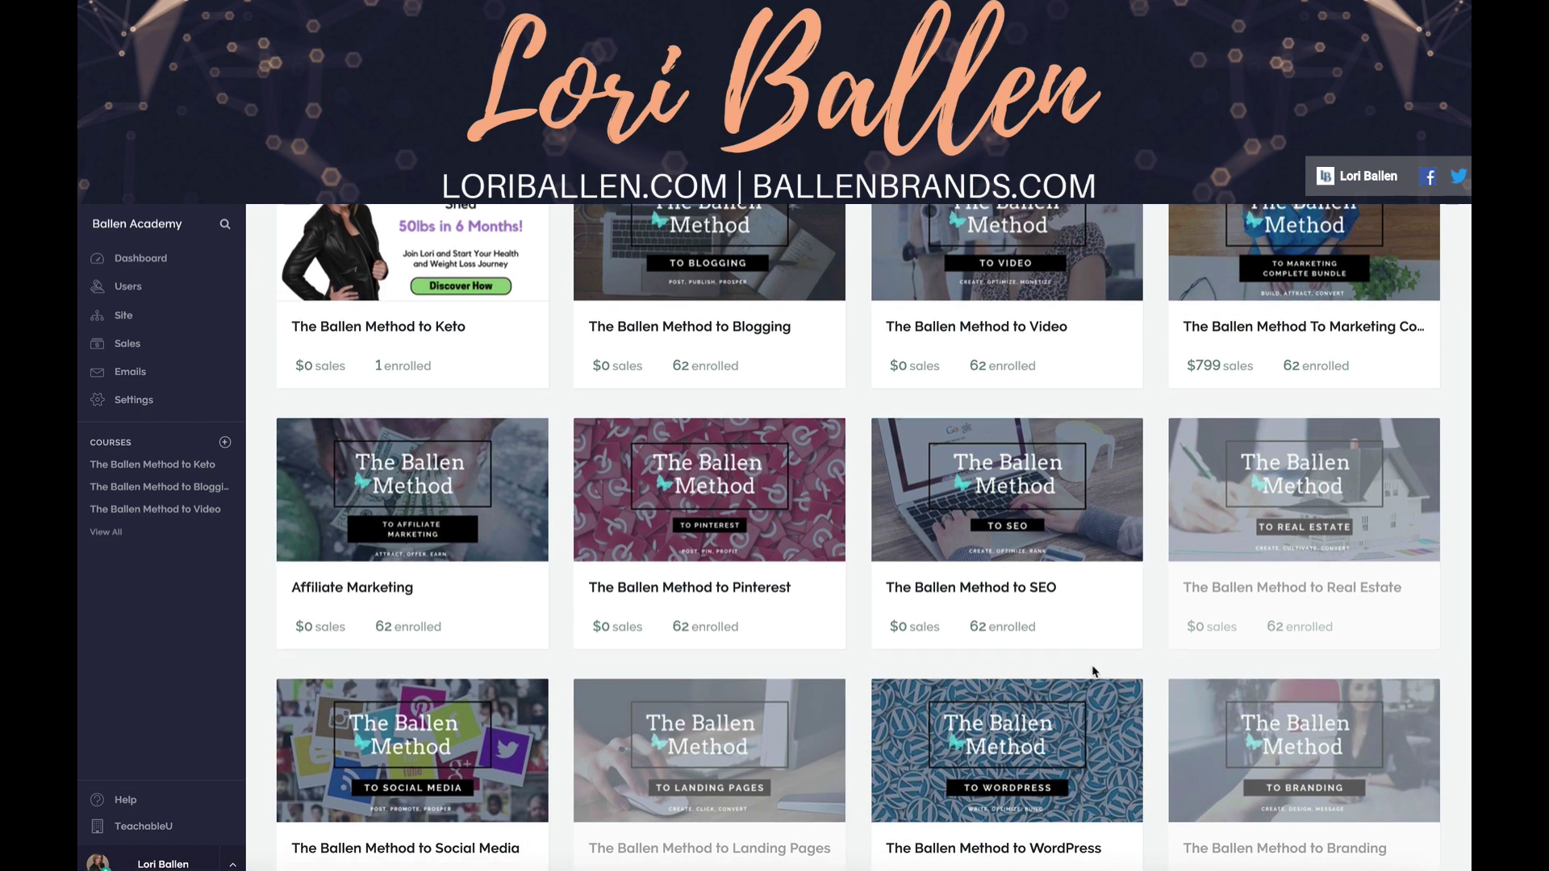
pyautogui.scroll(-3, 1107, 663)
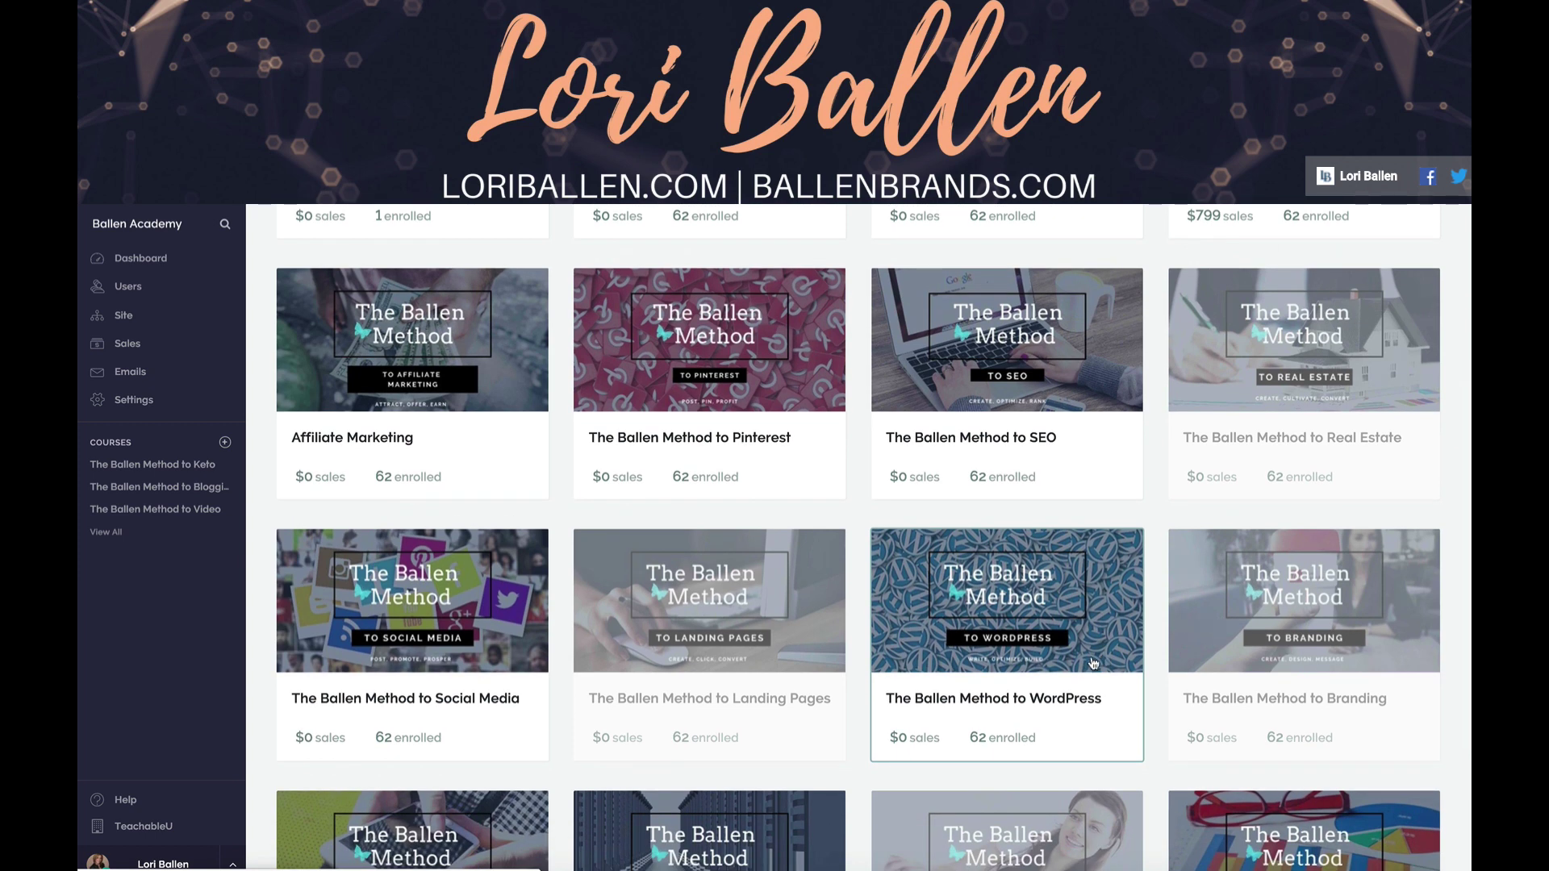
pyautogui.scroll(3, 1090, 657)
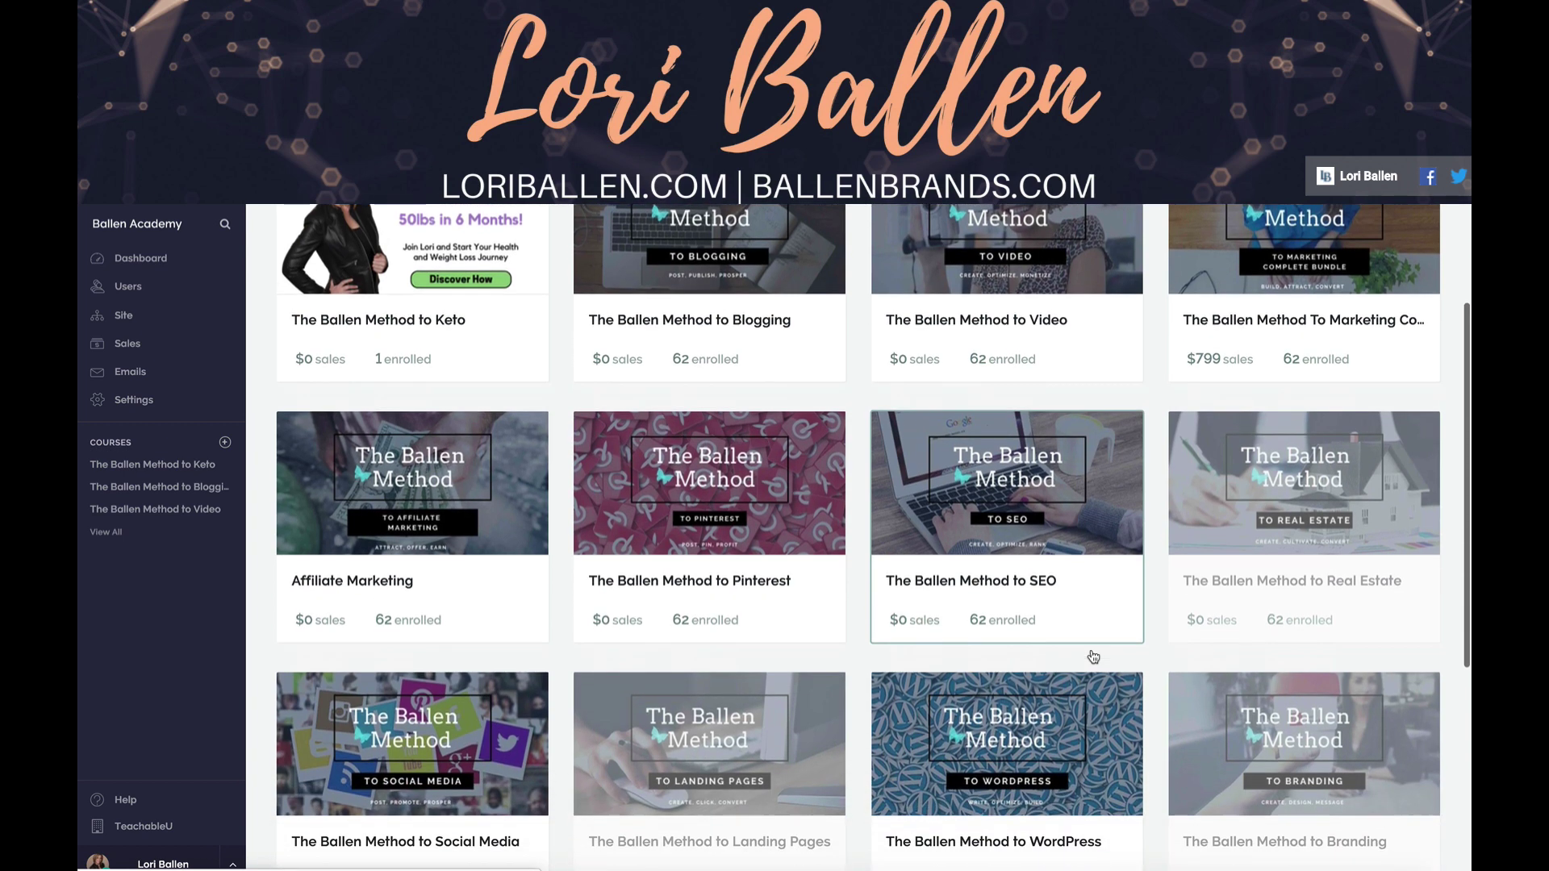
pyautogui.scroll(-3, 1089, 655)
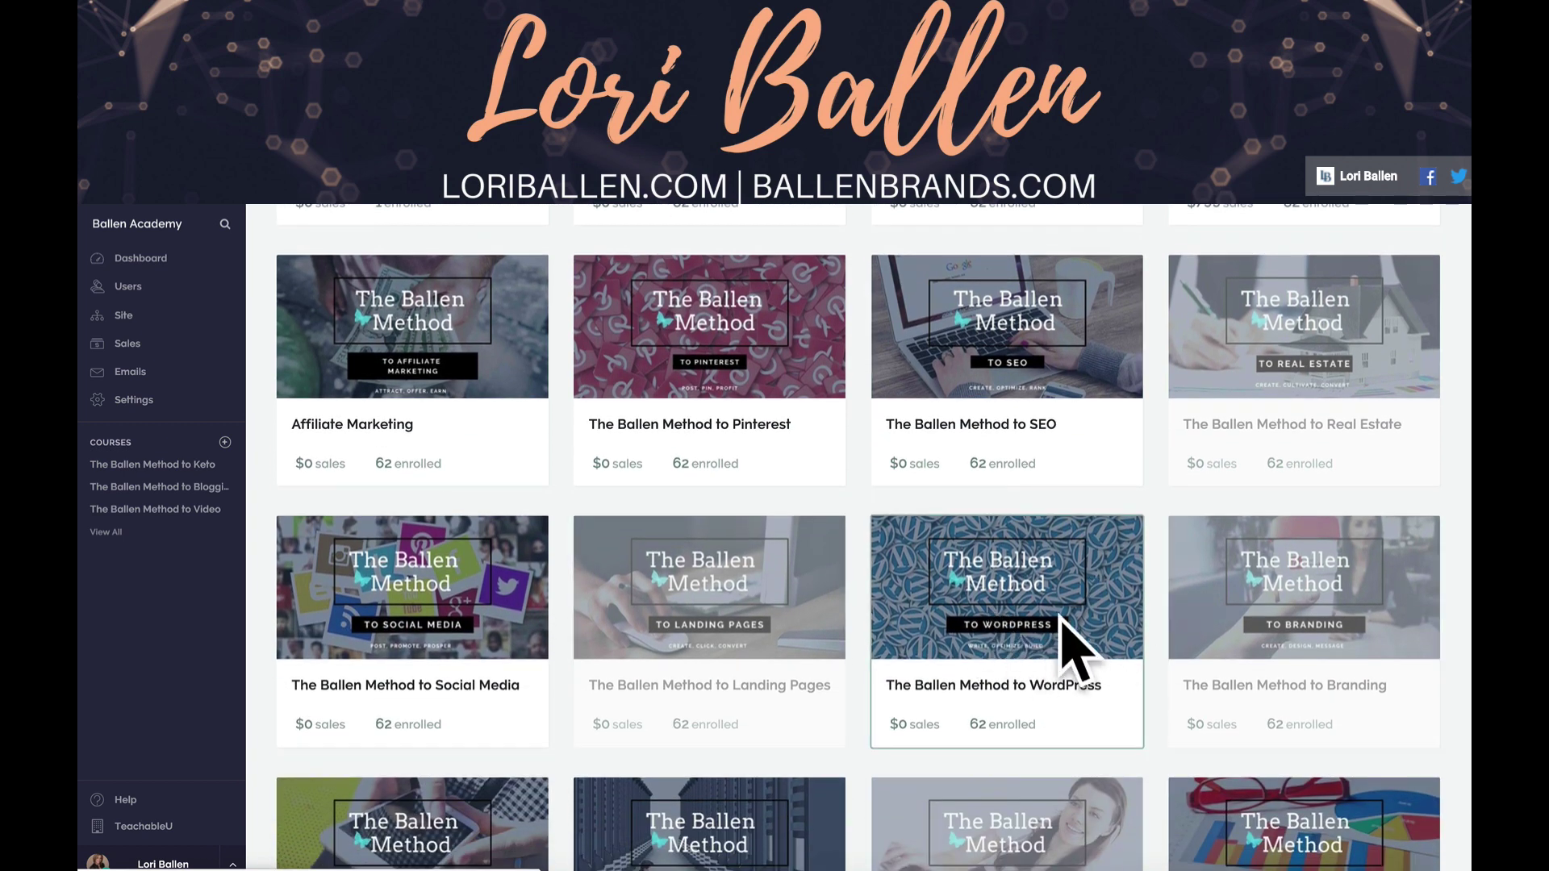
pyautogui.click(1034, 582)
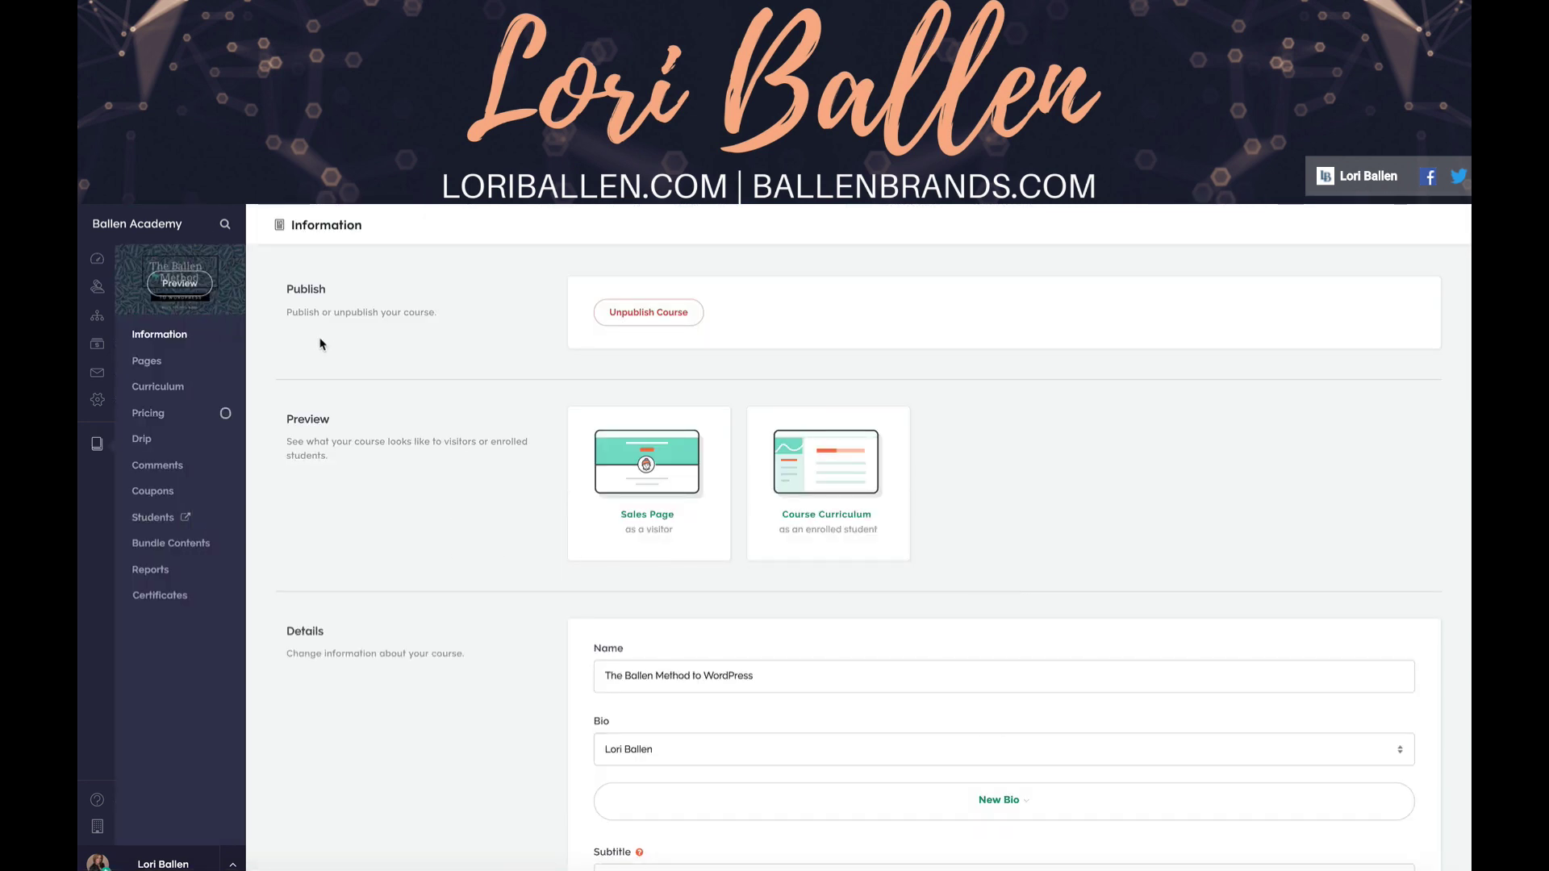
# Assign the Marketing category to the course in its details section and save the change.
pyautogui.scroll(-2, 713, 329)
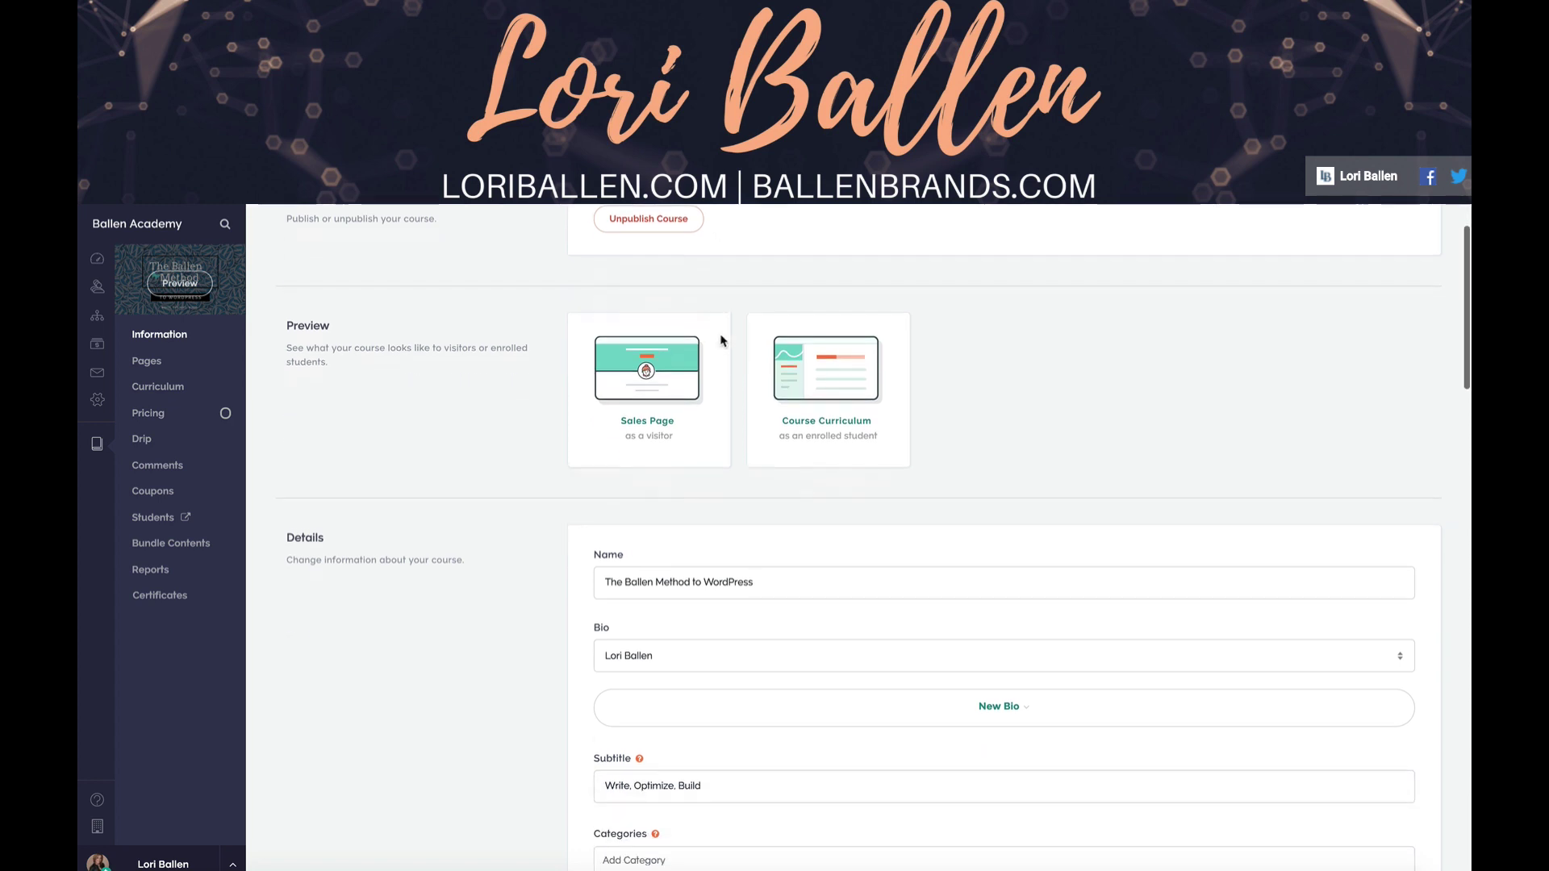
pyautogui.scroll(-6, 861, 408)
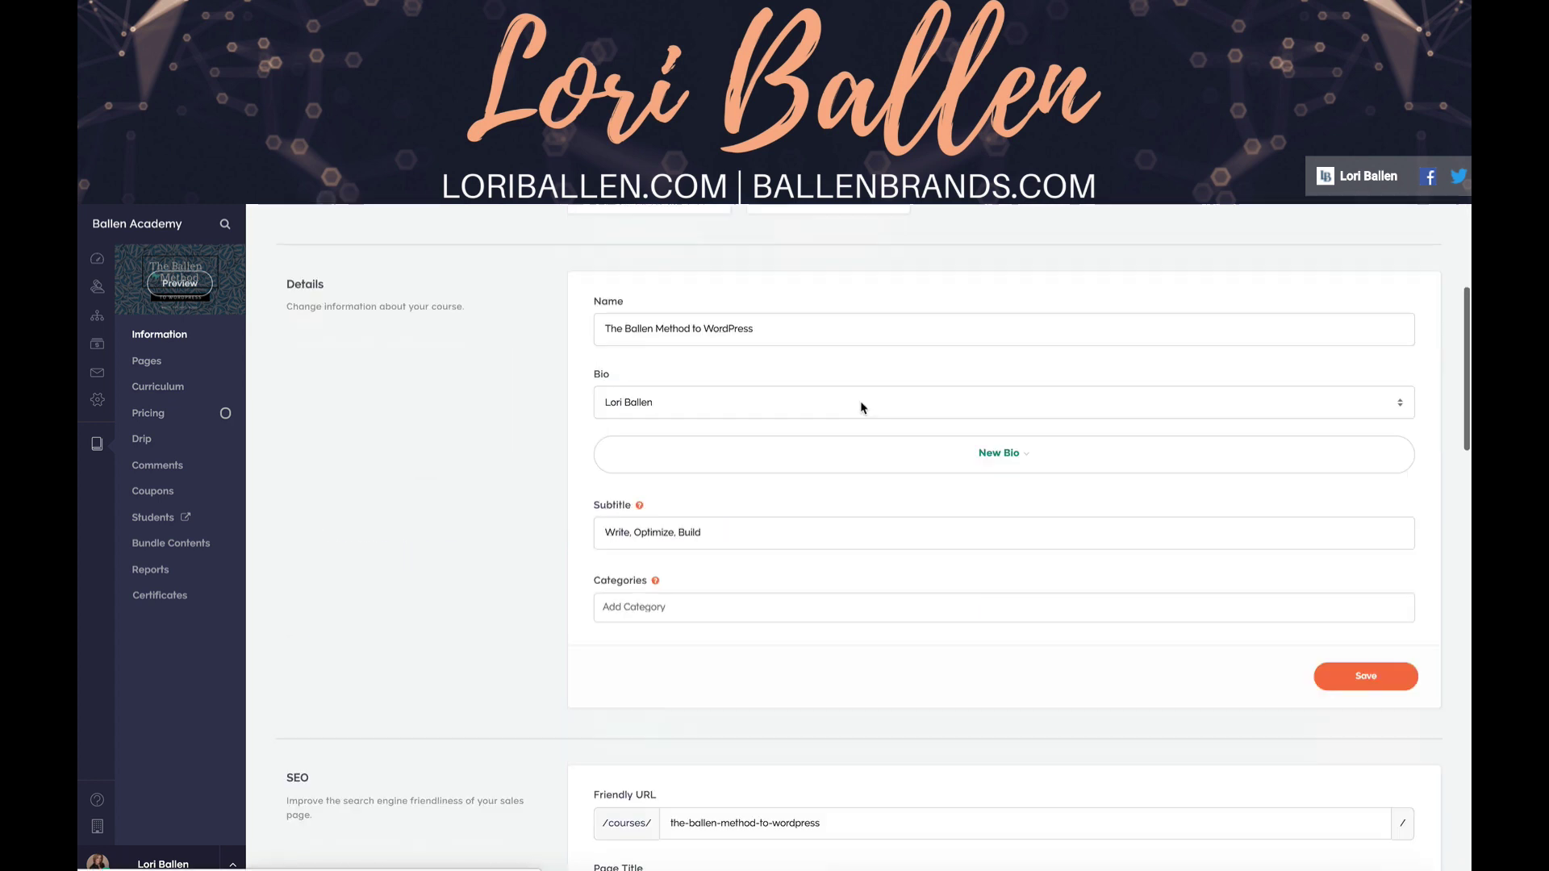
pyautogui.click(646, 414)
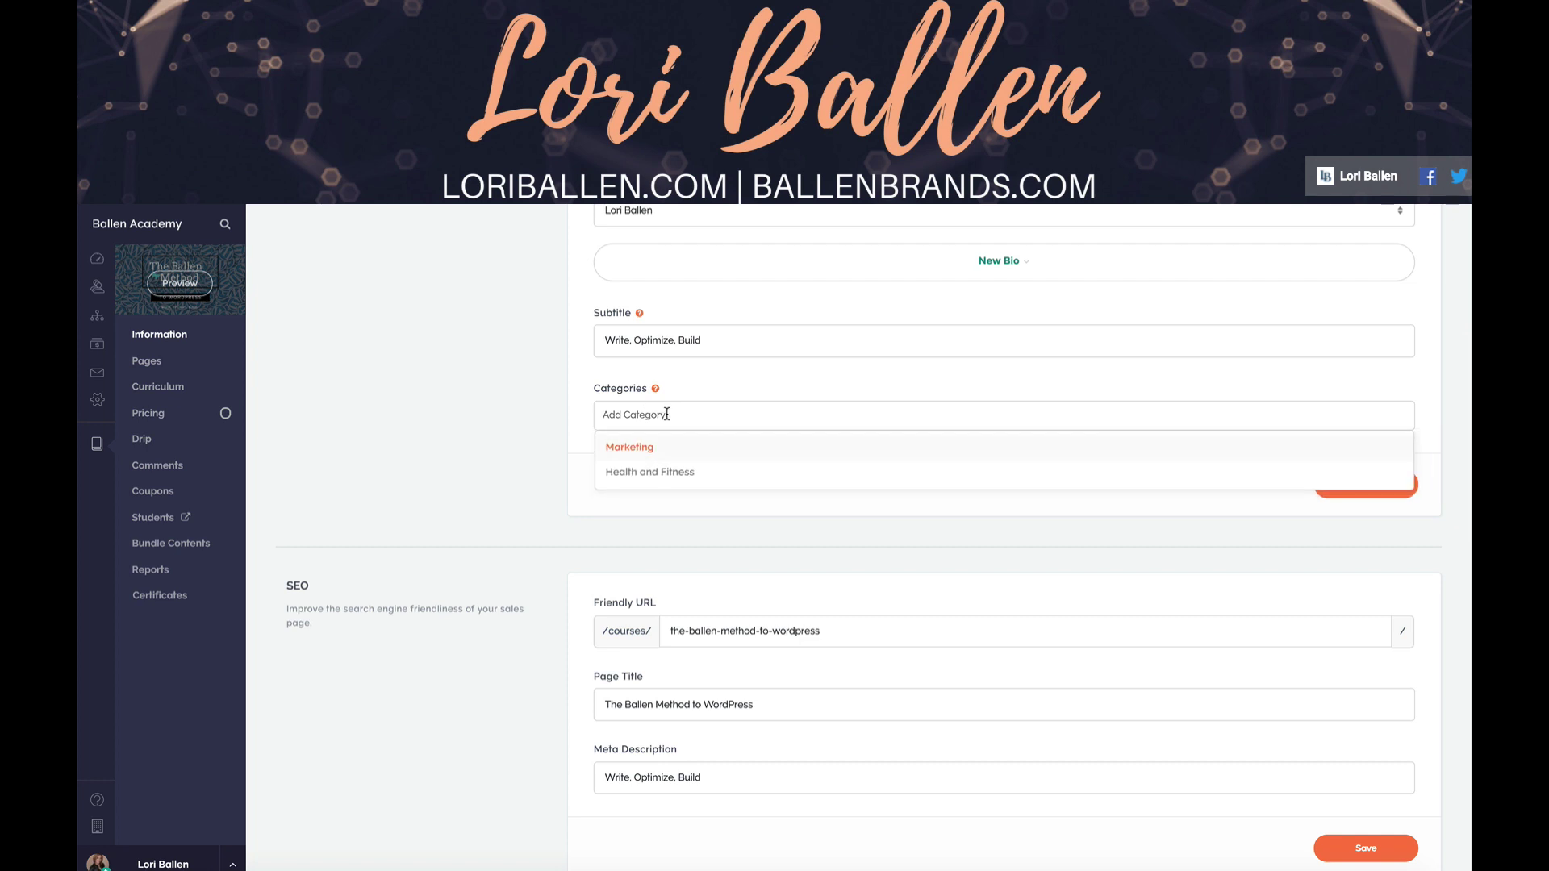
pyautogui.click(664, 457)
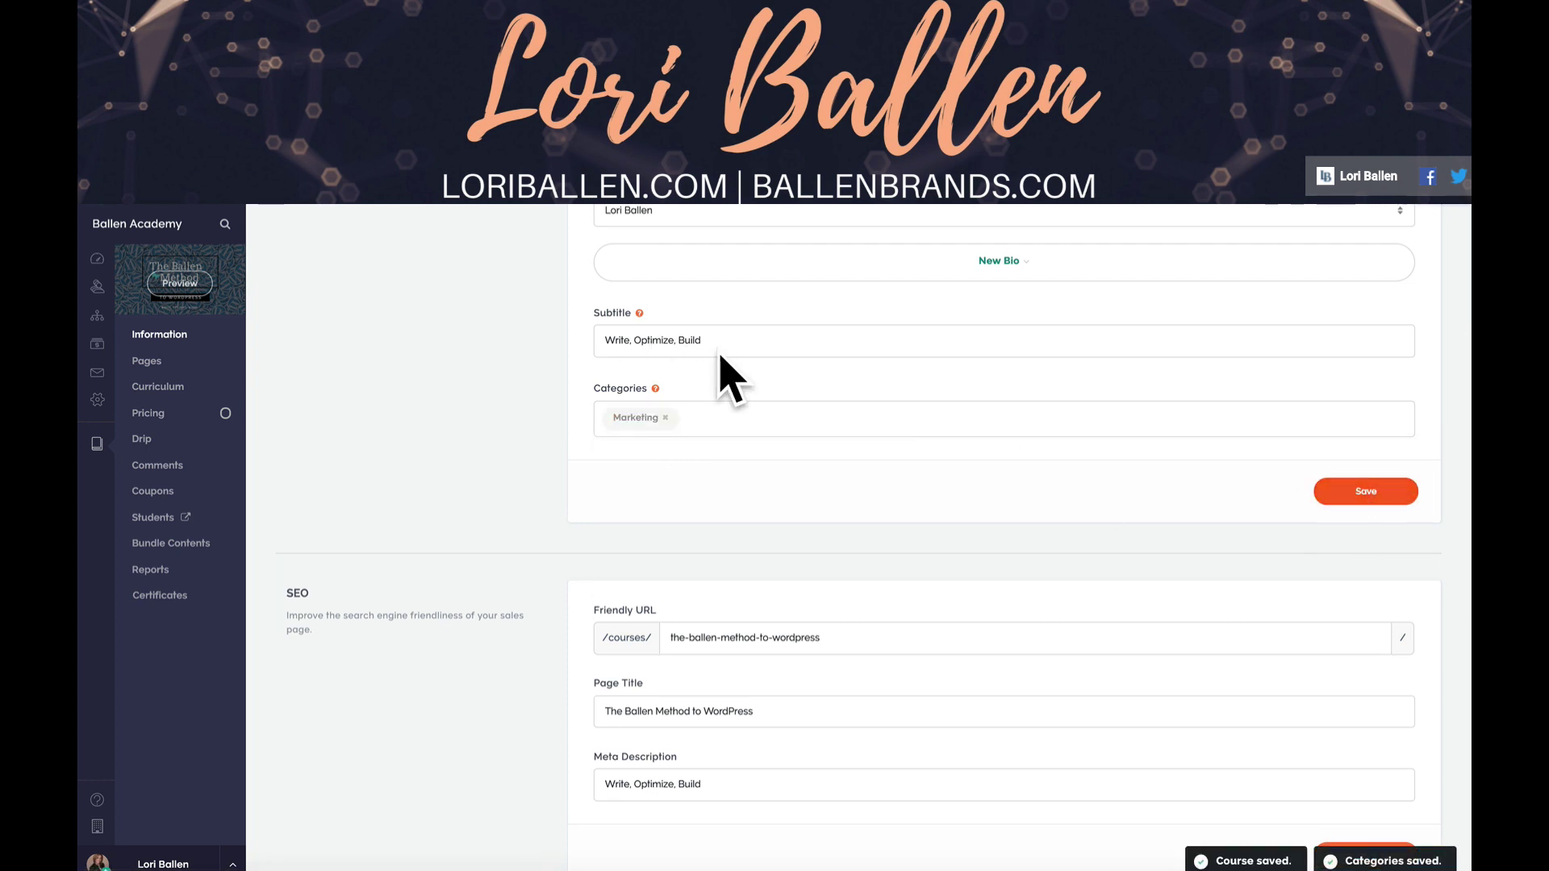
# Review the course's SEO fields, branding images, default page, delete and duplicate sections, and open its pricing settings.
pyautogui.scroll(-3, 727, 355)
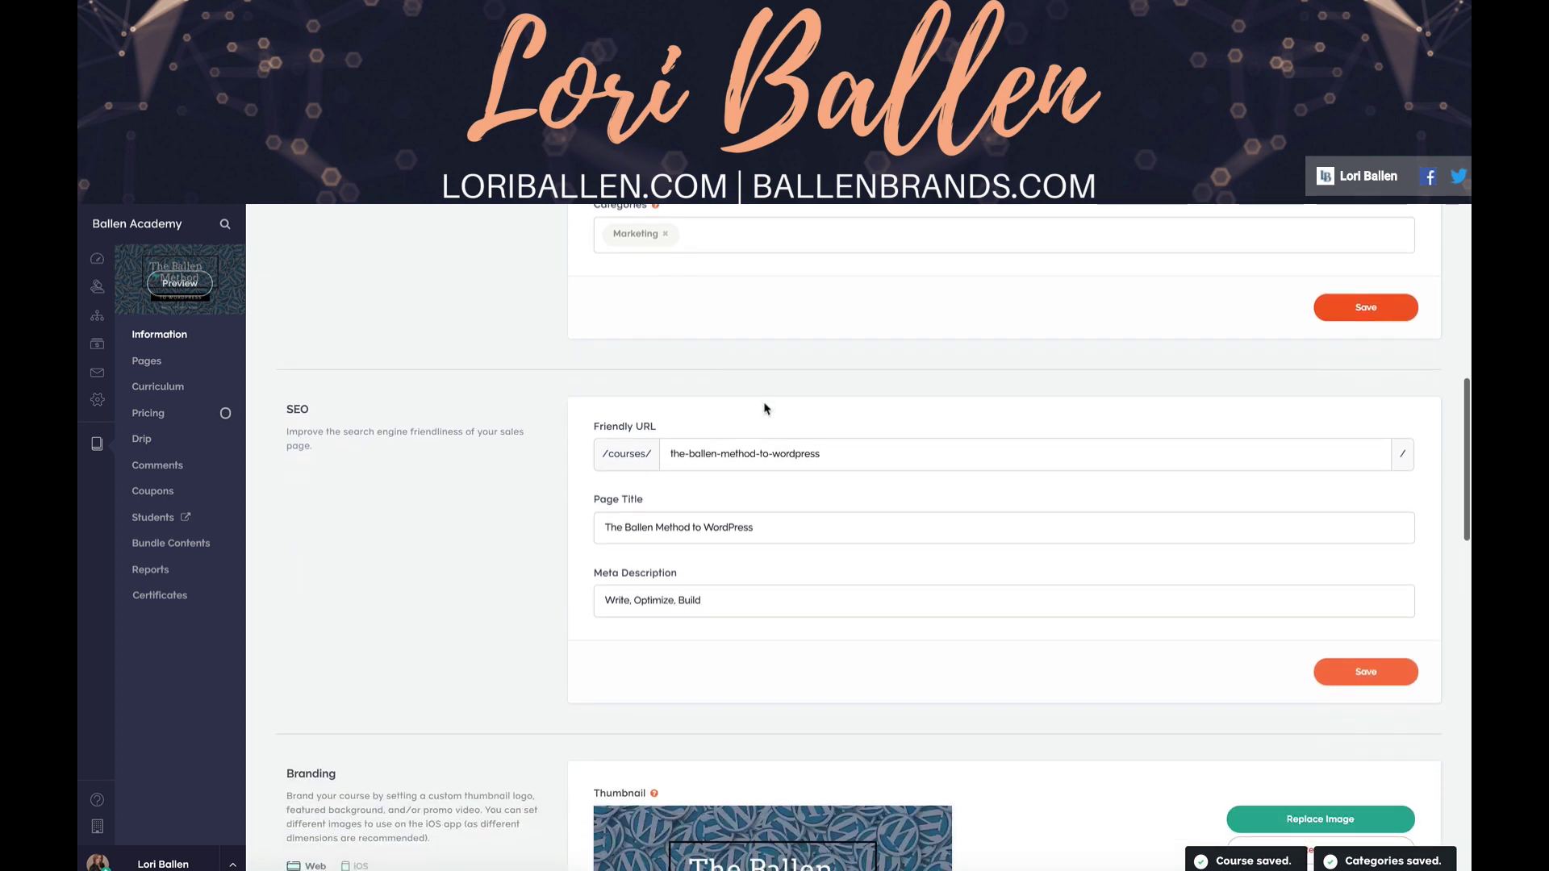
pyautogui.moveTo(825, 453); pyautogui.dragTo(617, 450)
pyautogui.scroll(-1, 862, 525)
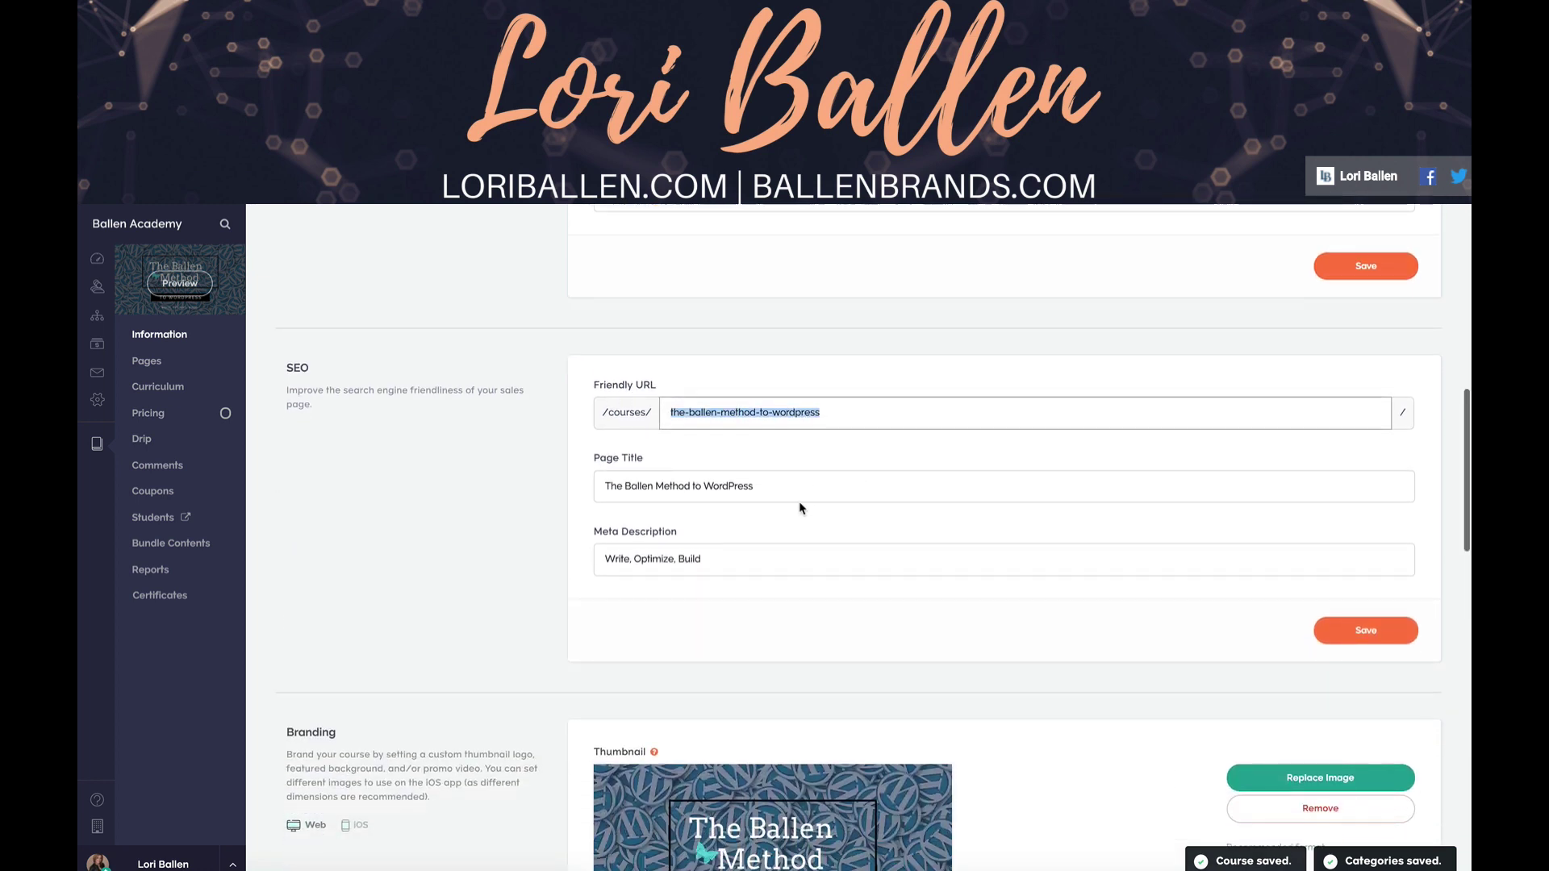
pyautogui.moveTo(799, 486); pyautogui.dragTo(570, 484)
pyautogui.scroll(-4, 581, 494)
pyautogui.scroll(-10, 577, 491)
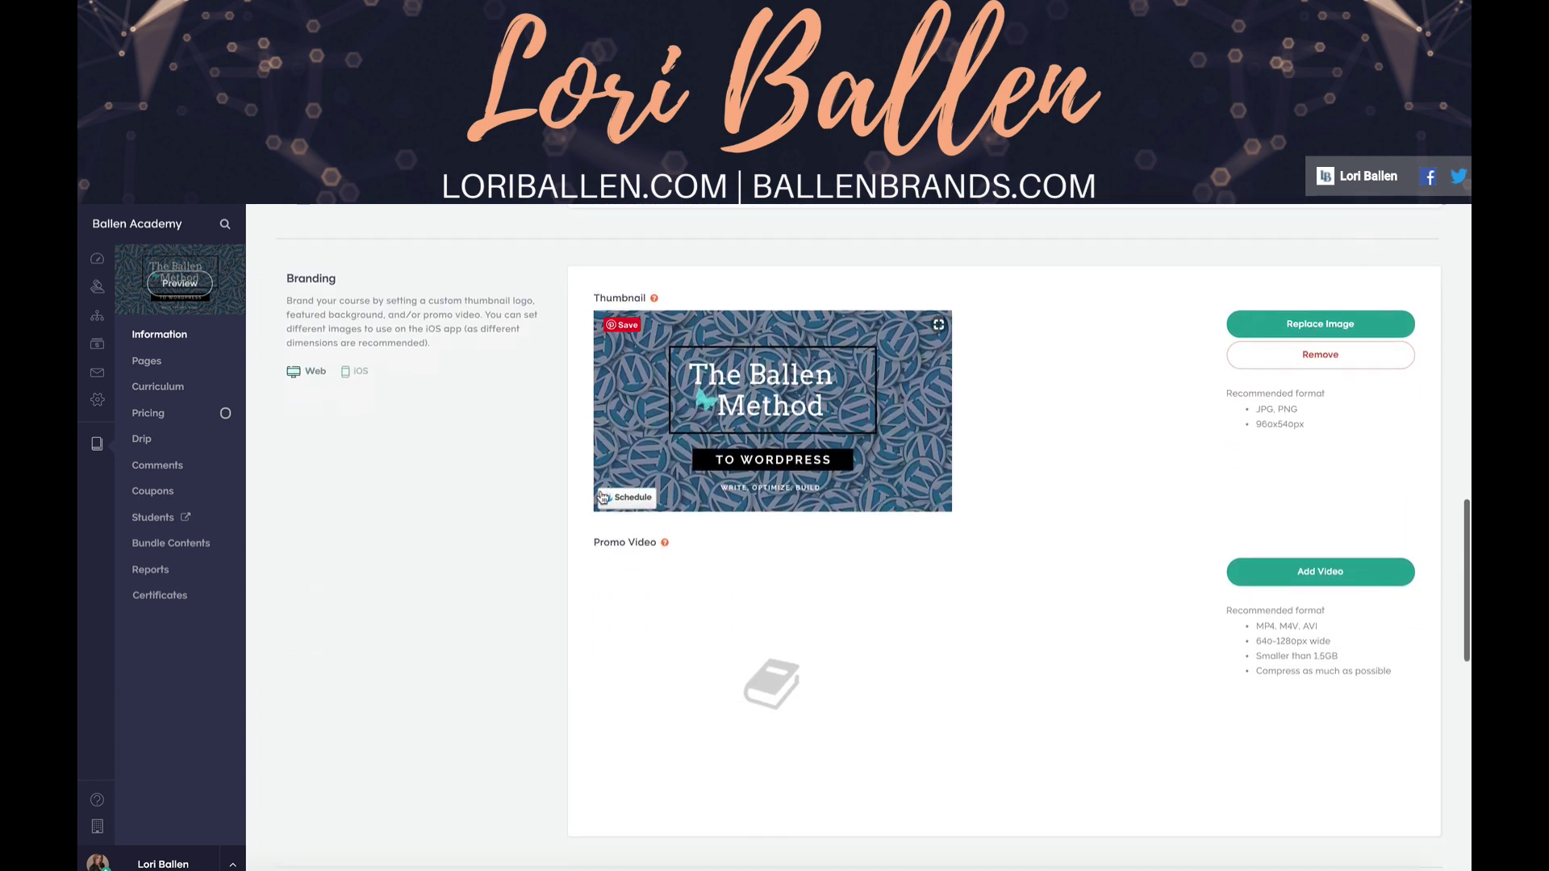
pyautogui.scroll(-3, 974, 491)
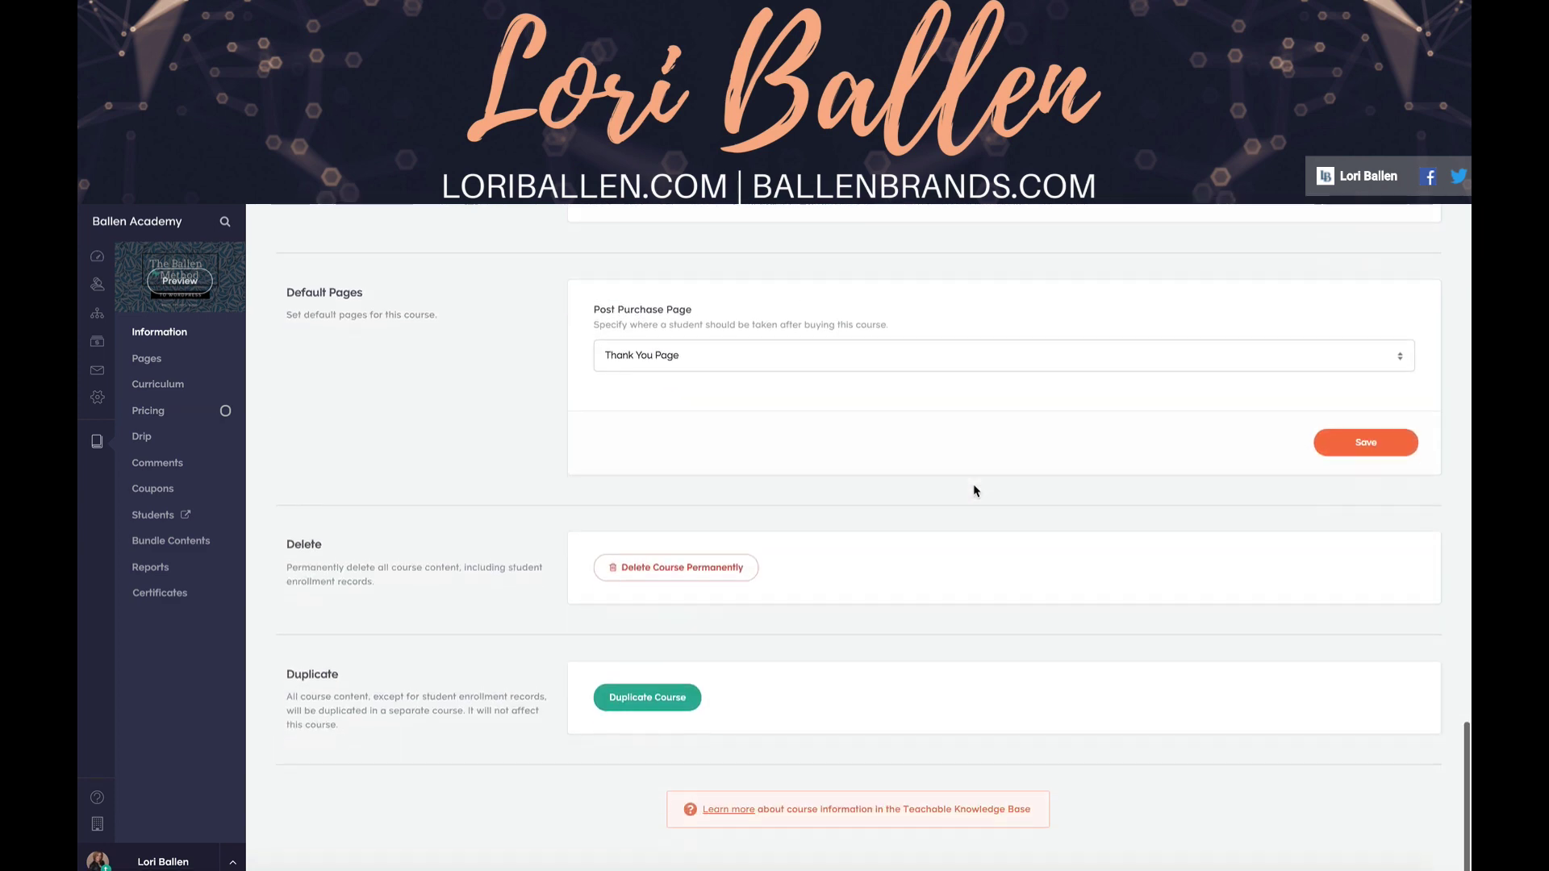
pyautogui.scroll(20, 927, 476)
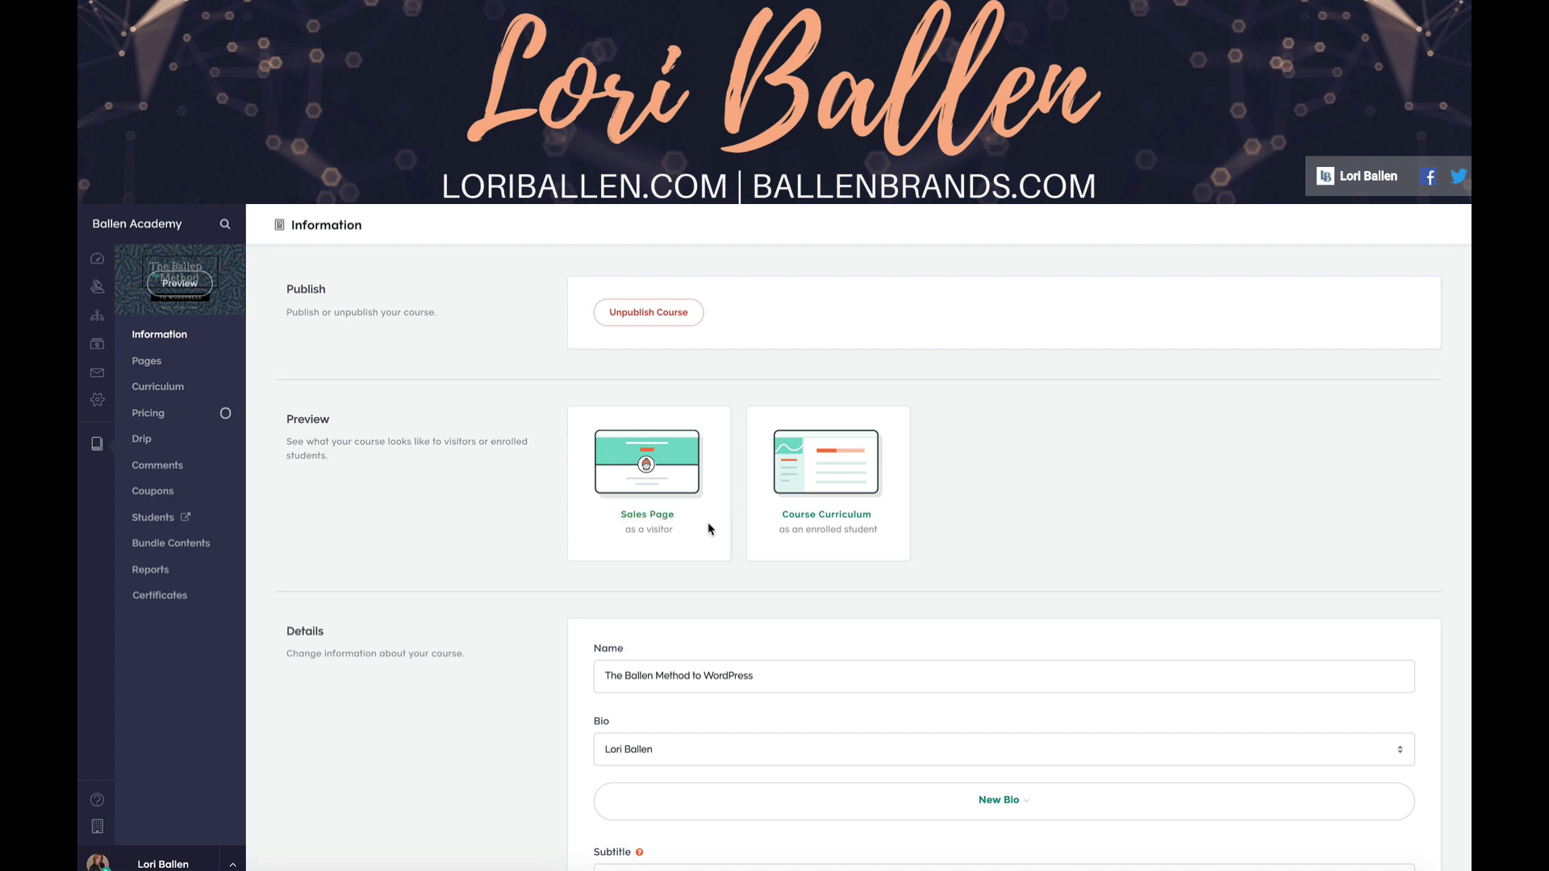
pyautogui.click(162, 417)
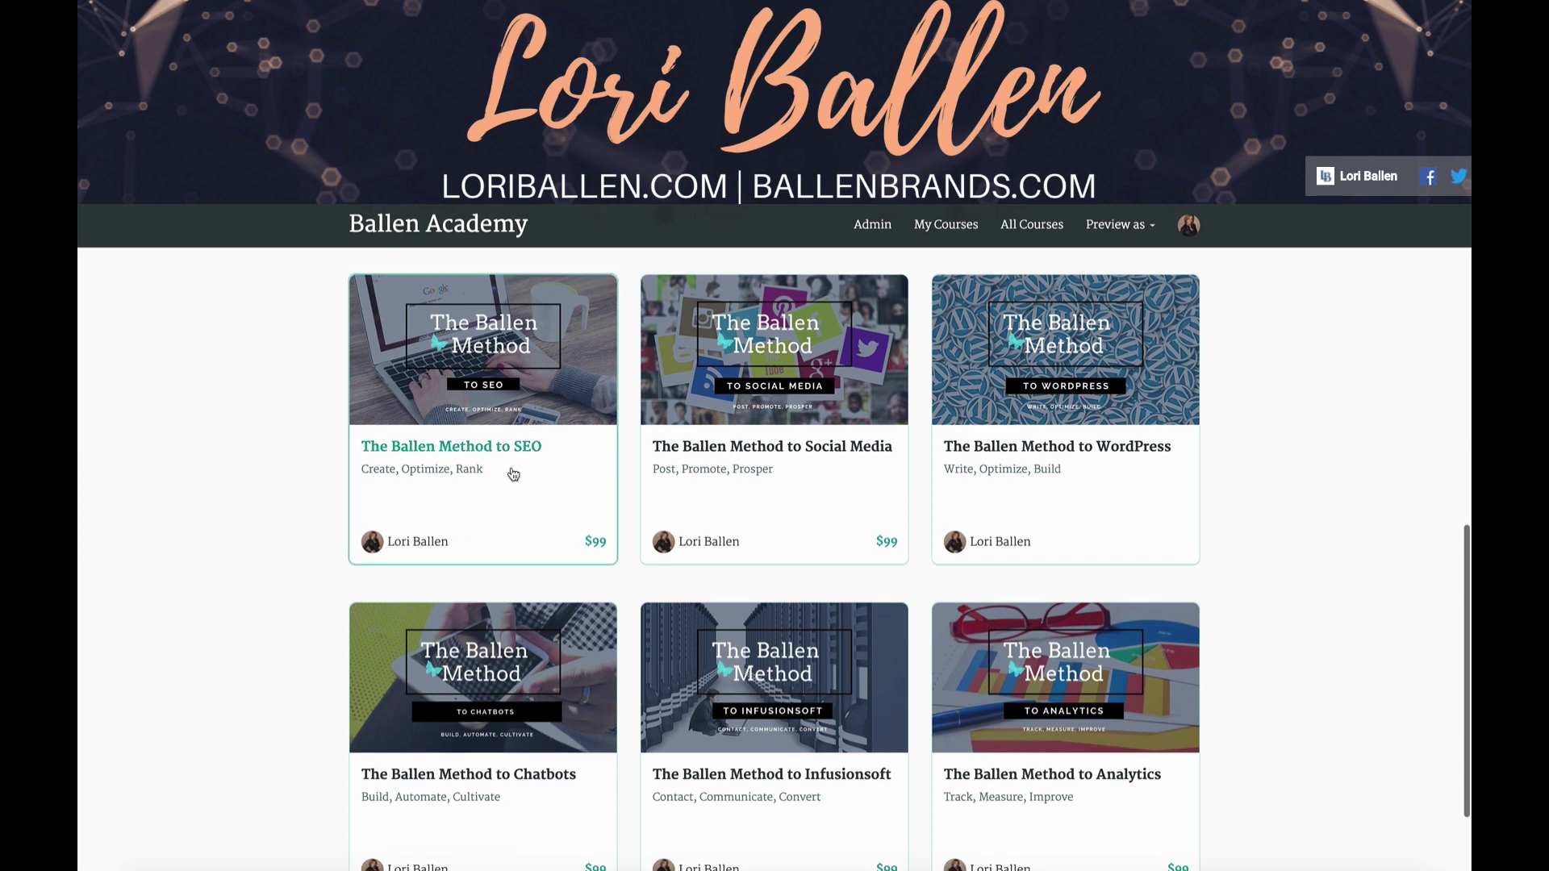
# Open the sales page of The Ballen Method To Marketing Complete Bundle from the course catalogue and review its fully expanded class curriculum.
pyautogui.scroll(5, 513, 473)
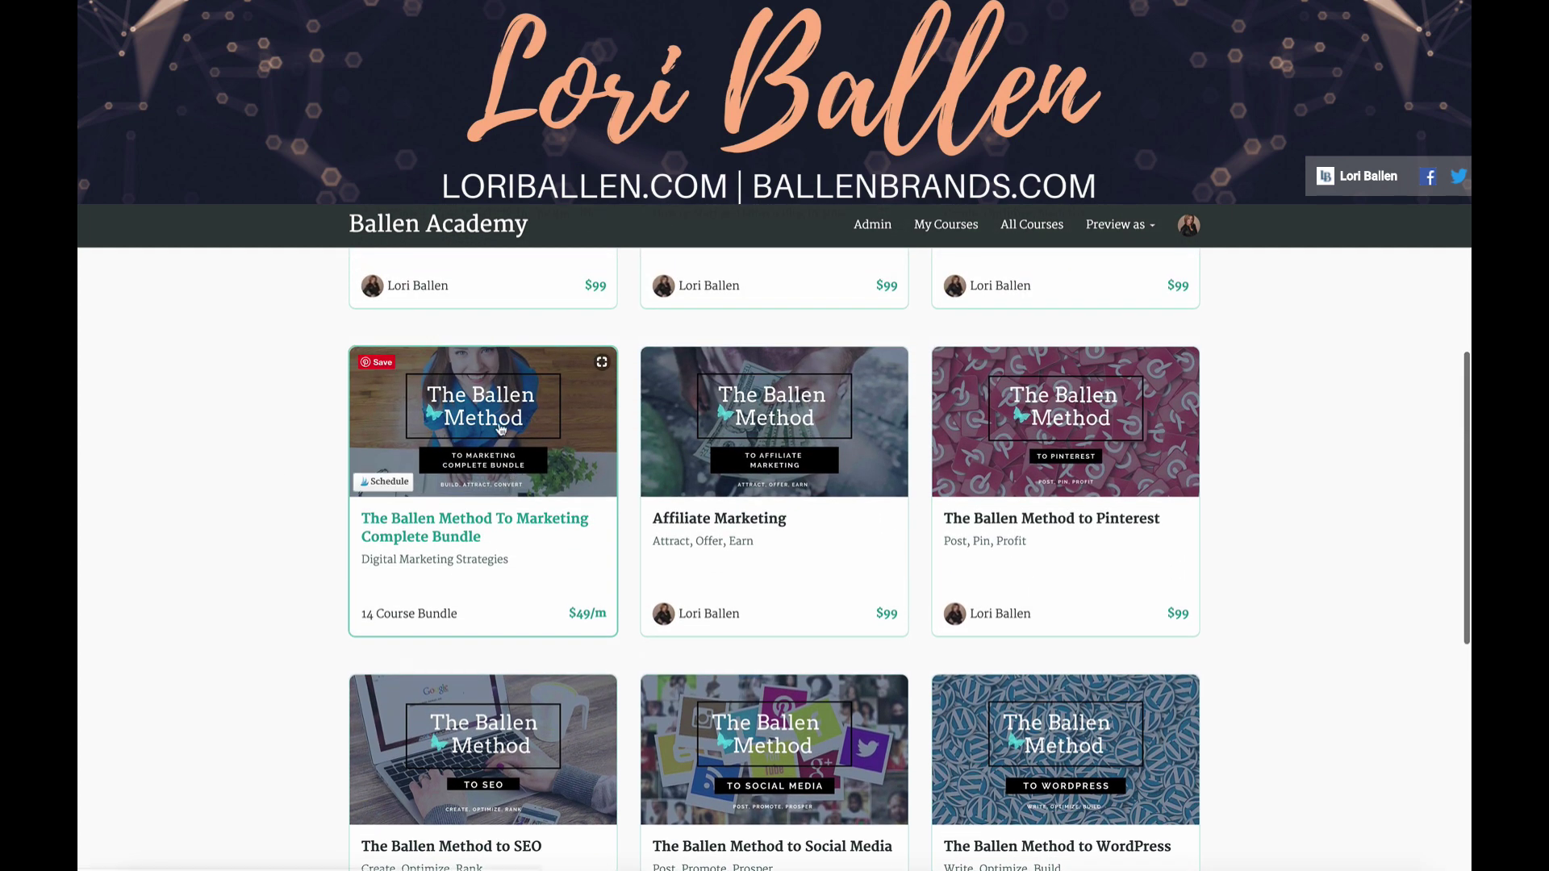
pyautogui.click(500, 429)
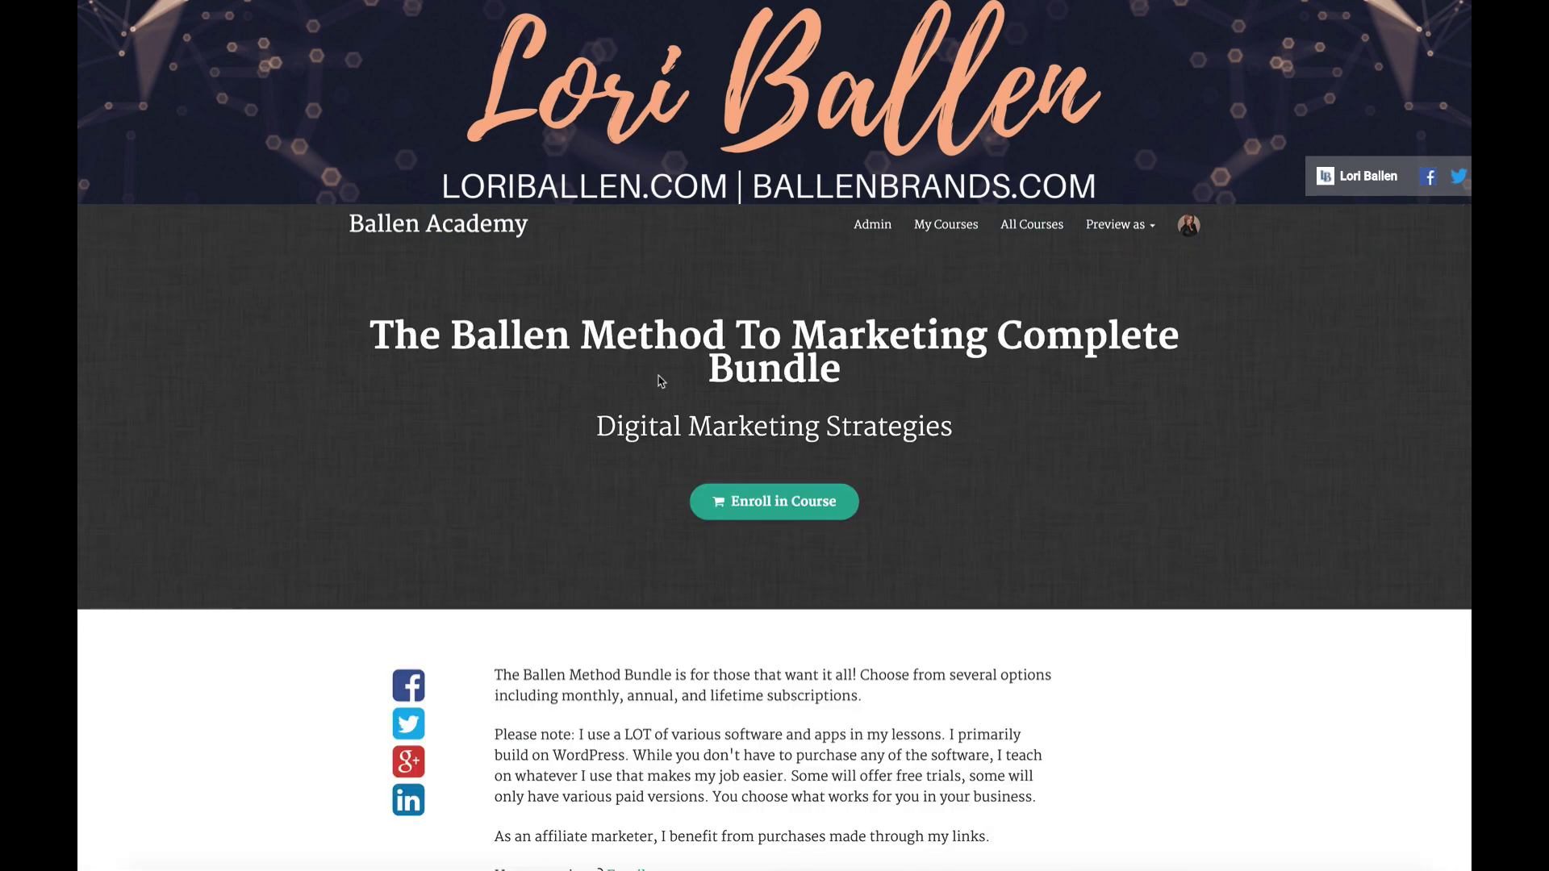
pyautogui.scroll(-2, 669, 400)
pyautogui.scroll(-10, 638, 395)
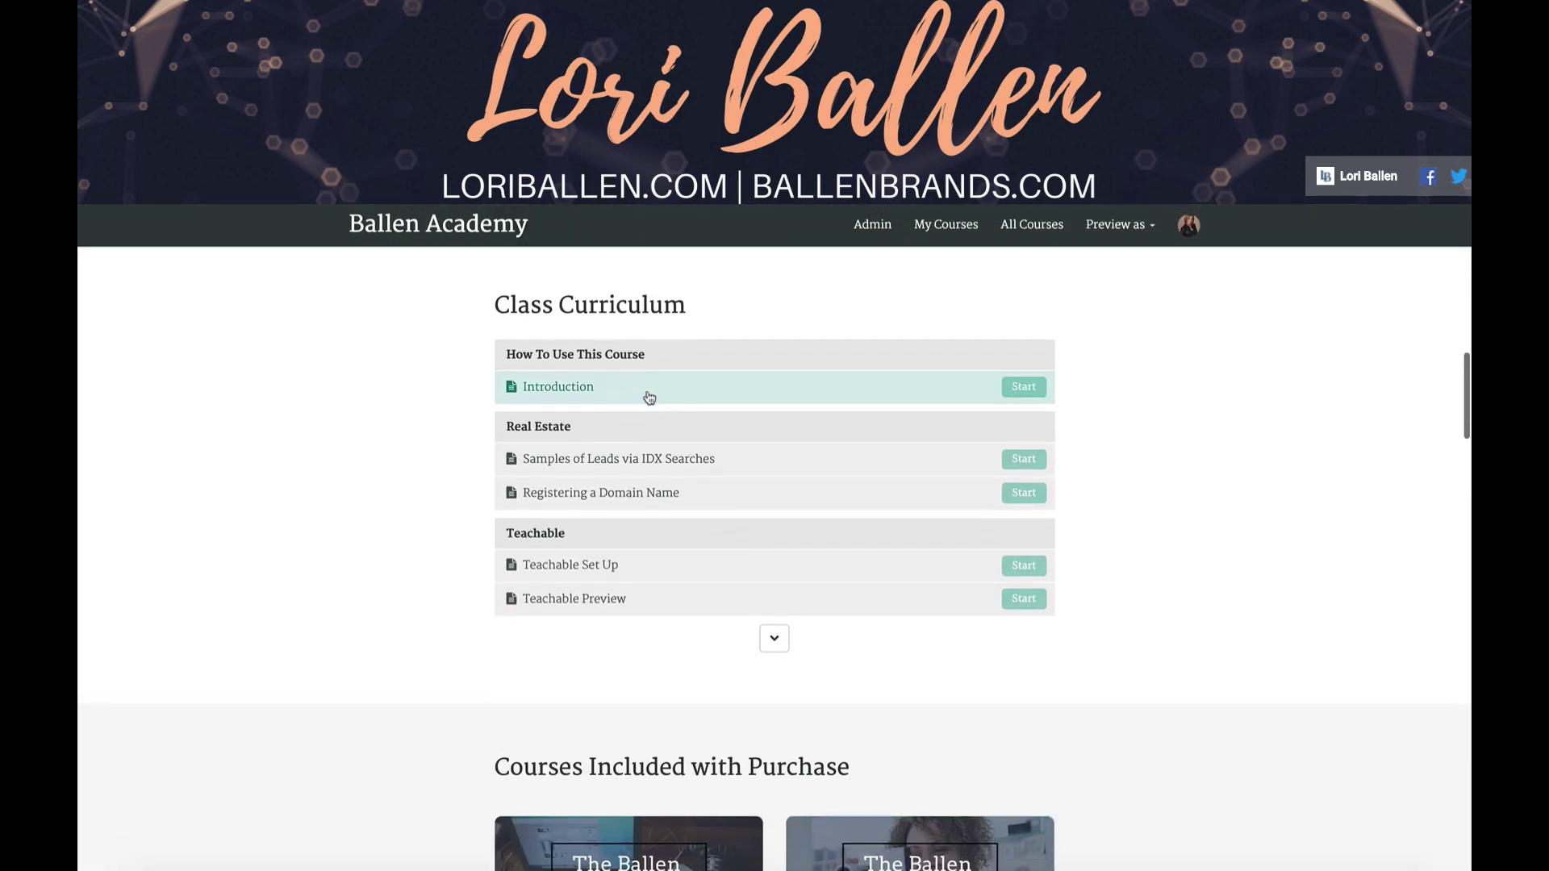
pyautogui.click(774, 639)
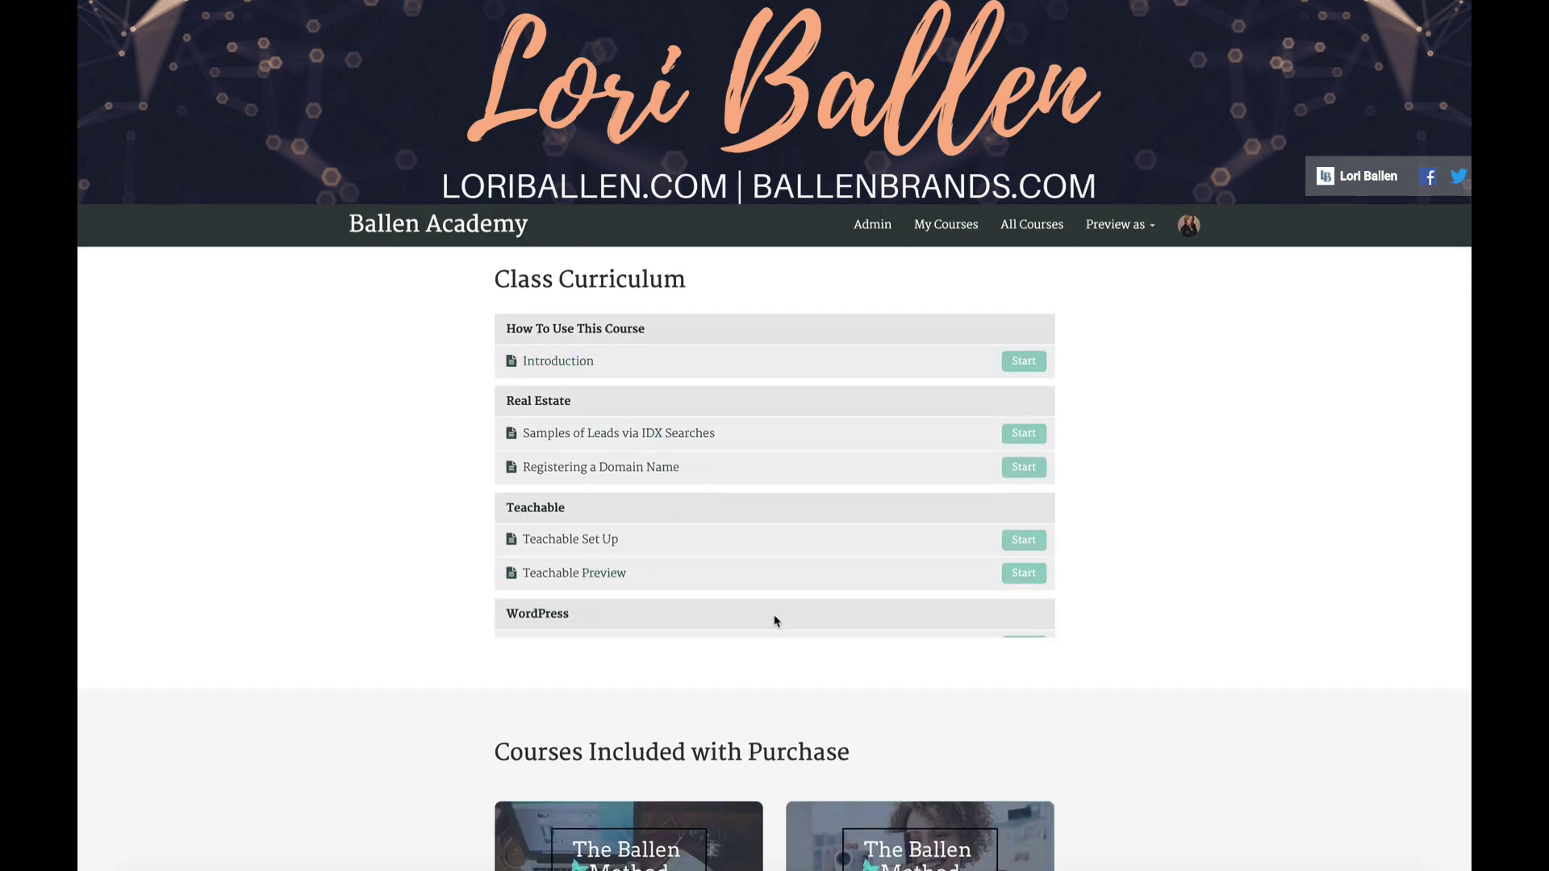
pyautogui.scroll(-2, 615, 643)
pyautogui.scroll(3, 637, 643)
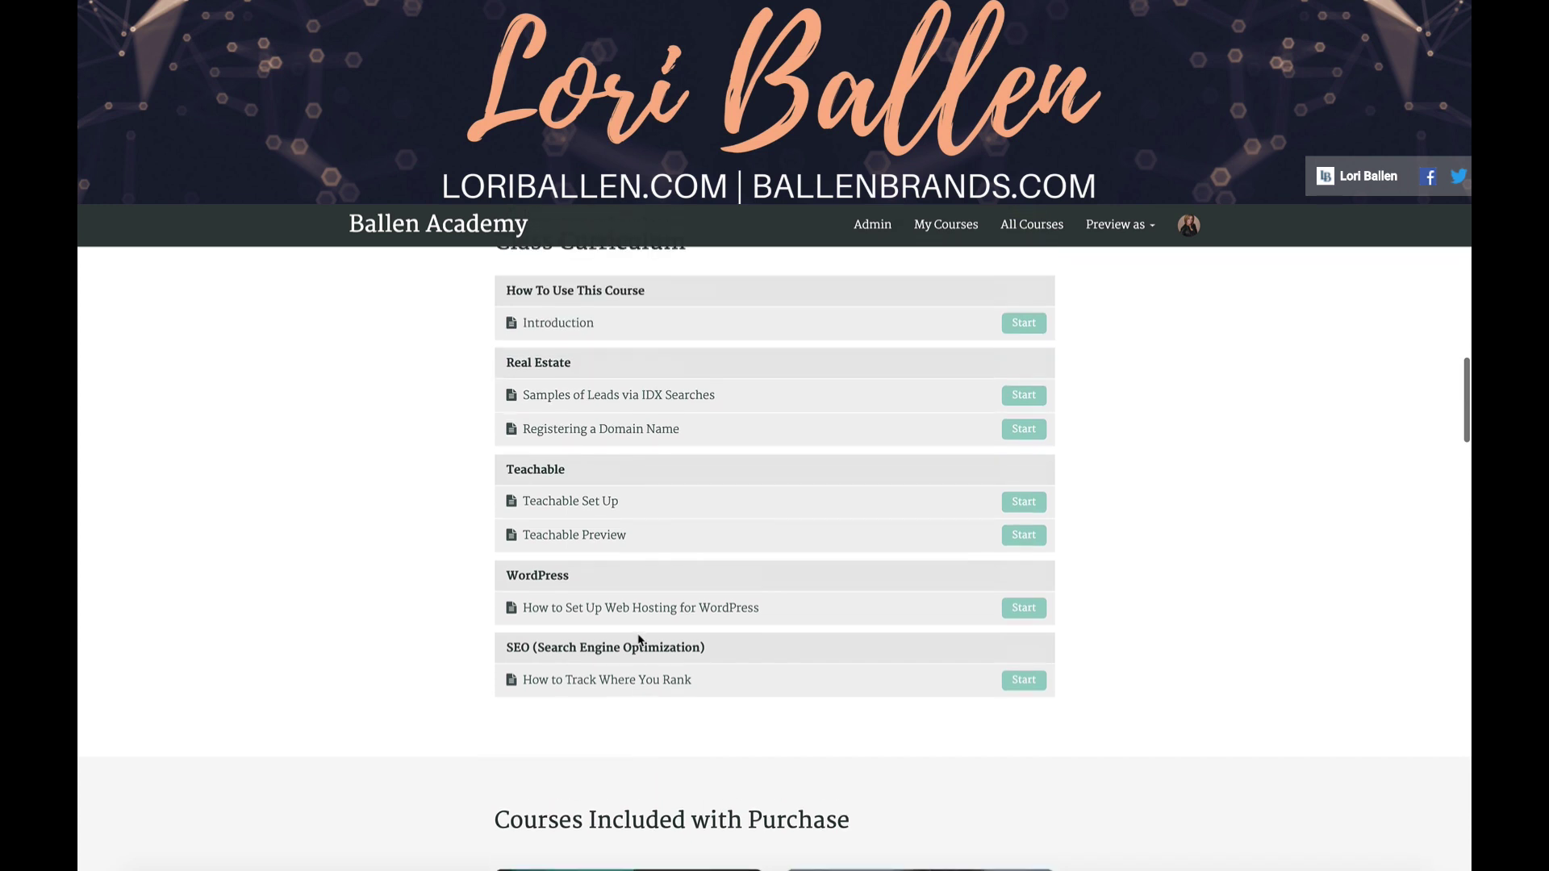
pyautogui.scroll(-1, 721, 476)
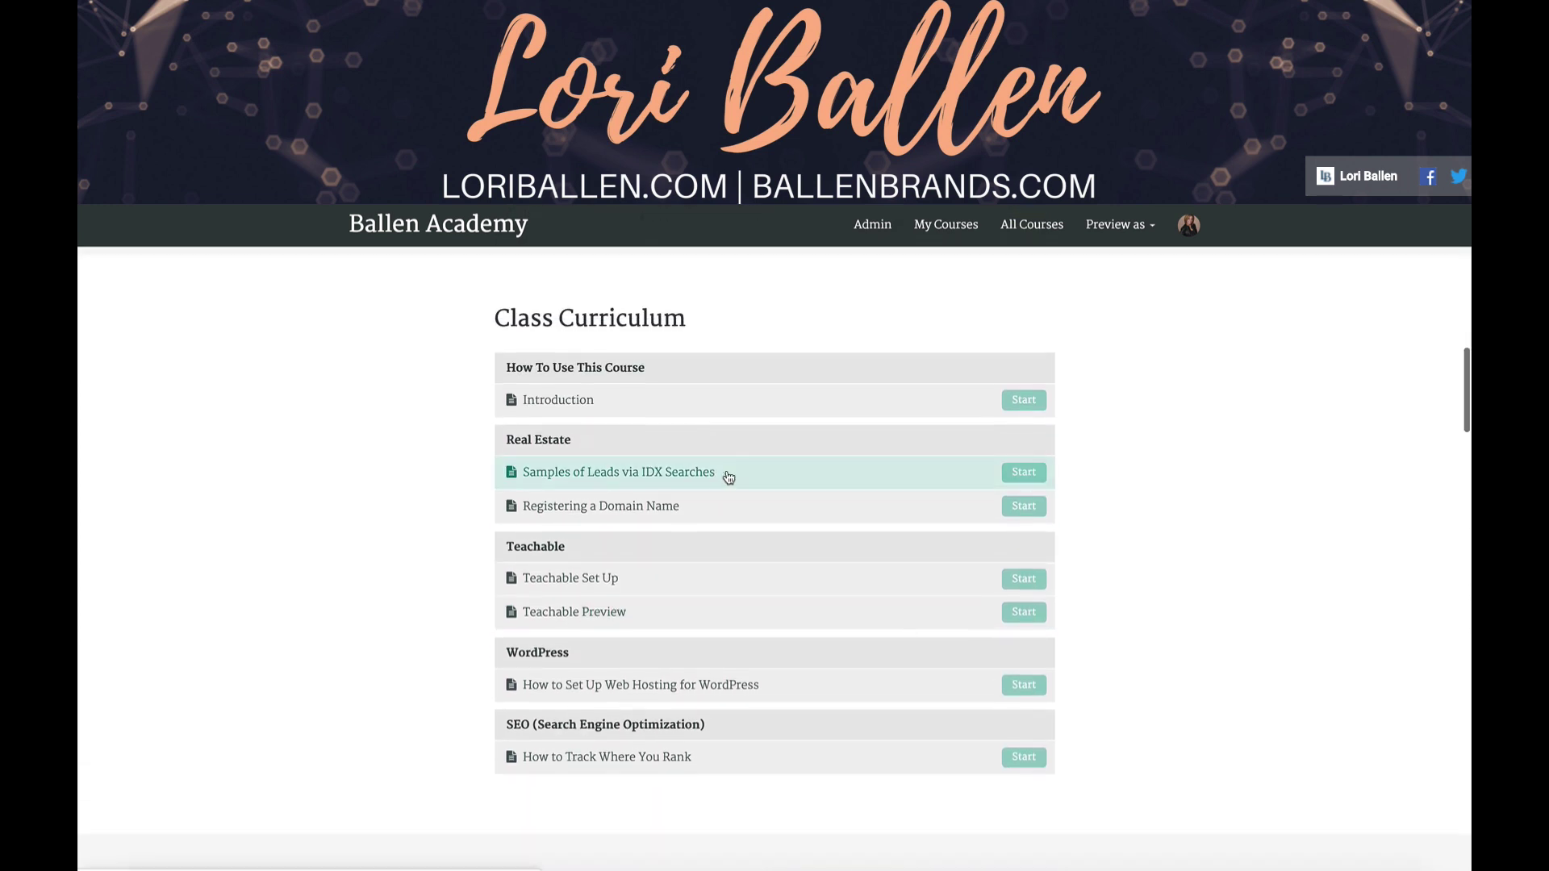
pyautogui.scroll(2, 751, 486)
pyautogui.scroll(-3, 626, 454)
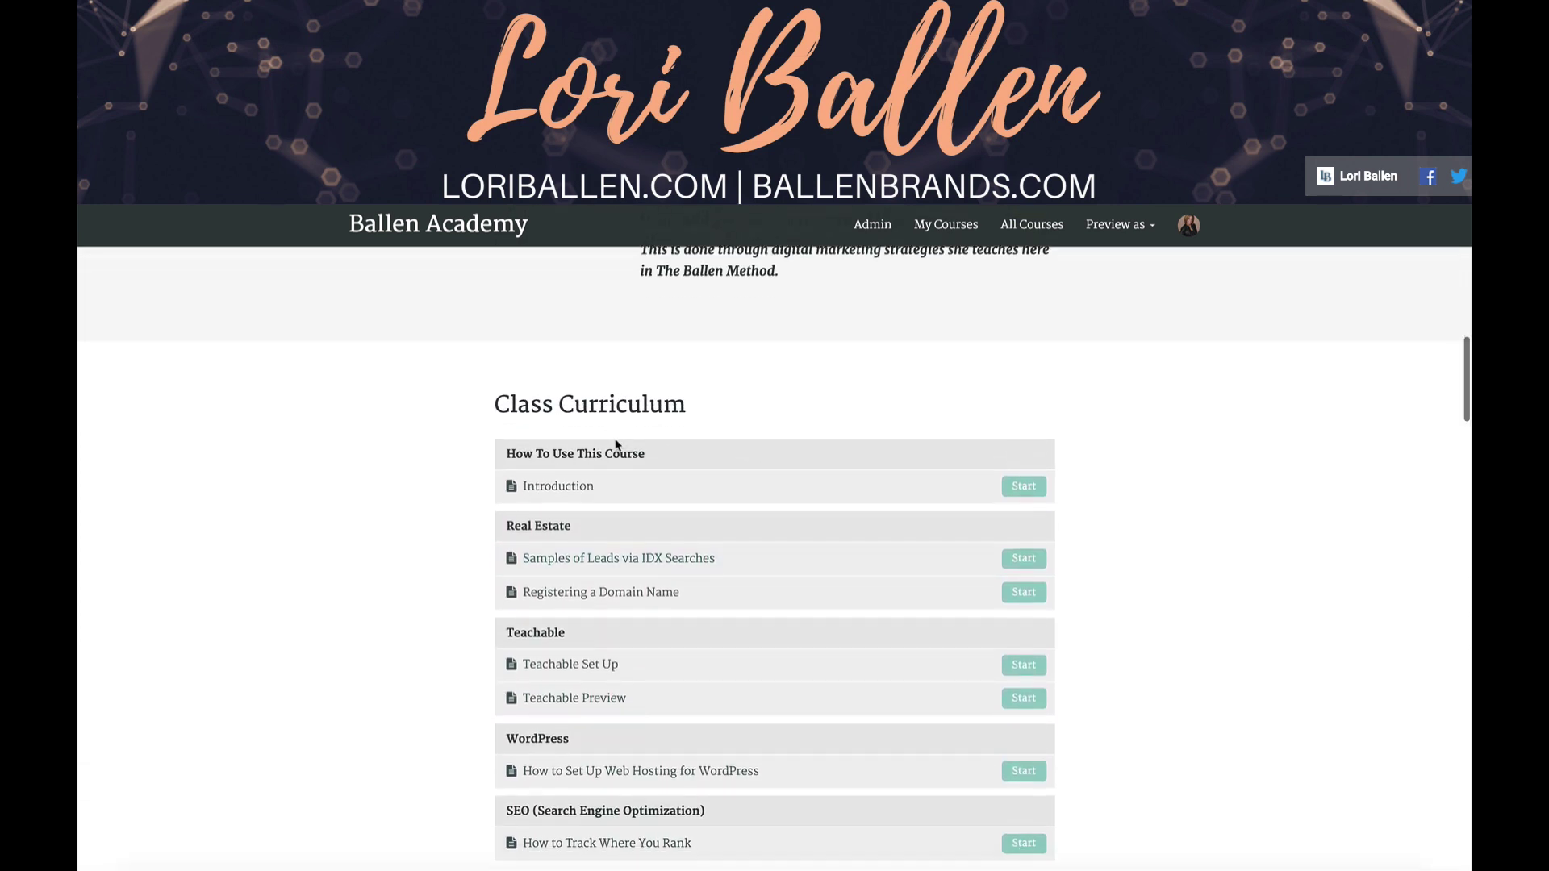
# Look through all the courses included with the purchase of the marketing bundle and their individual prices.
pyautogui.scroll(-5, 622, 455)
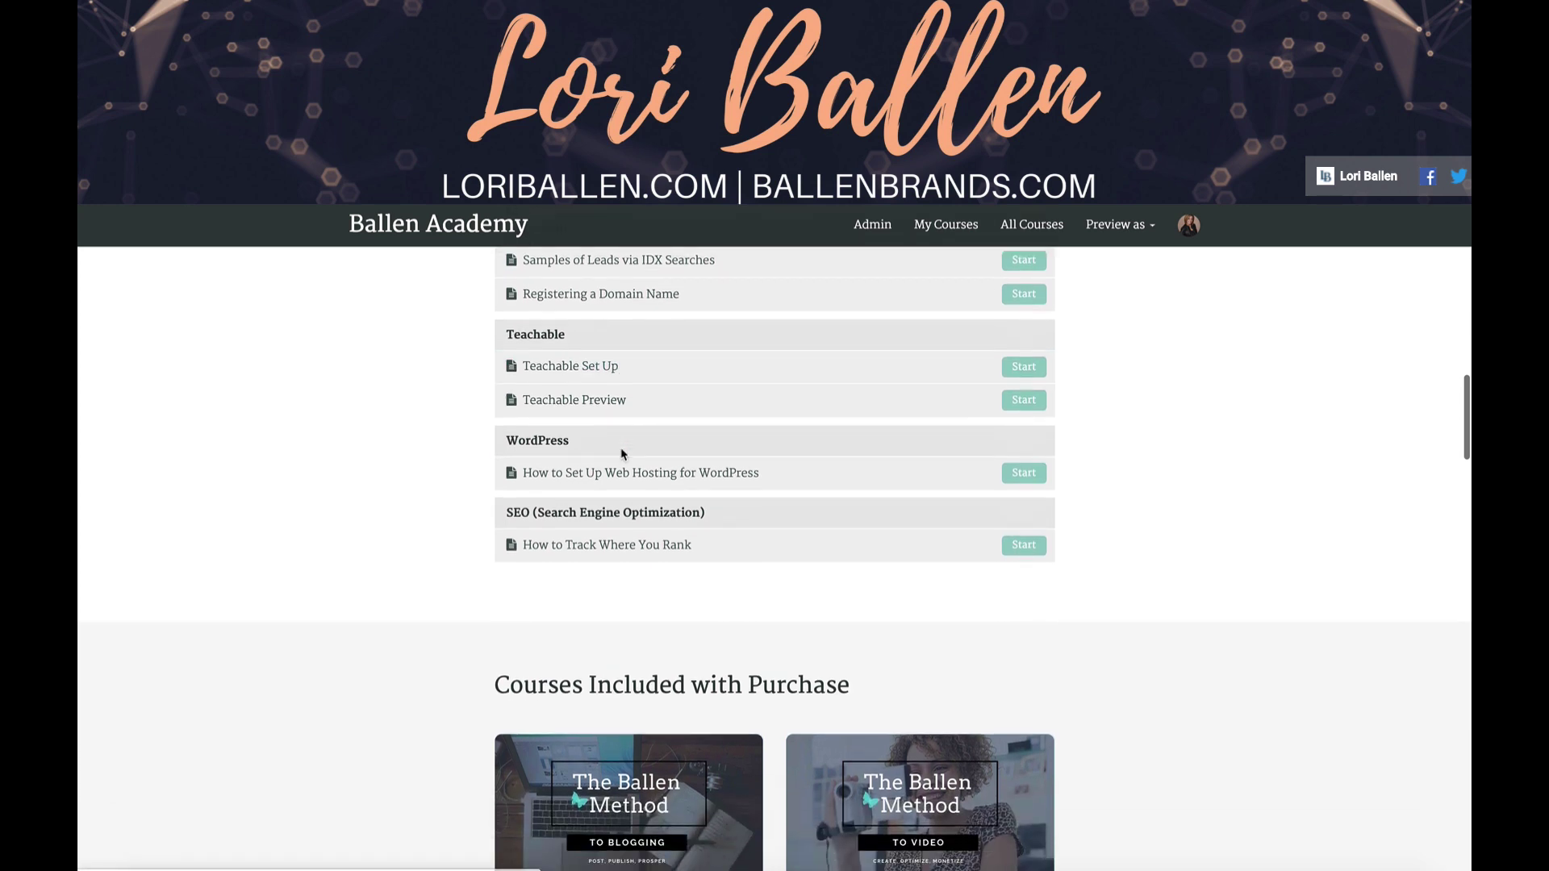
pyautogui.scroll(-3, 617, 460)
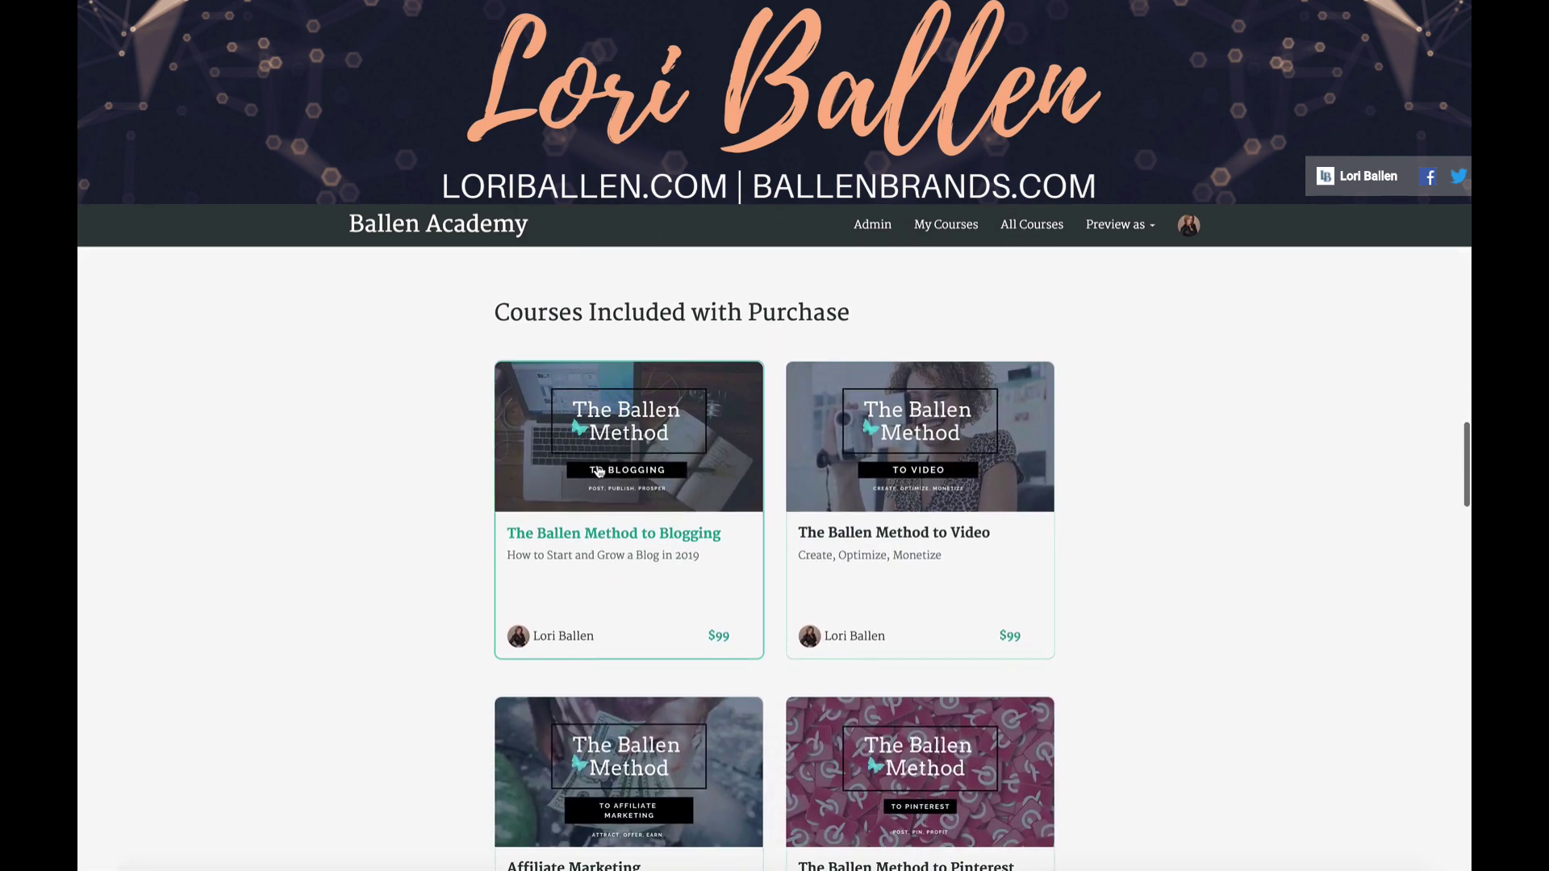
pyautogui.scroll(-5, 591, 469)
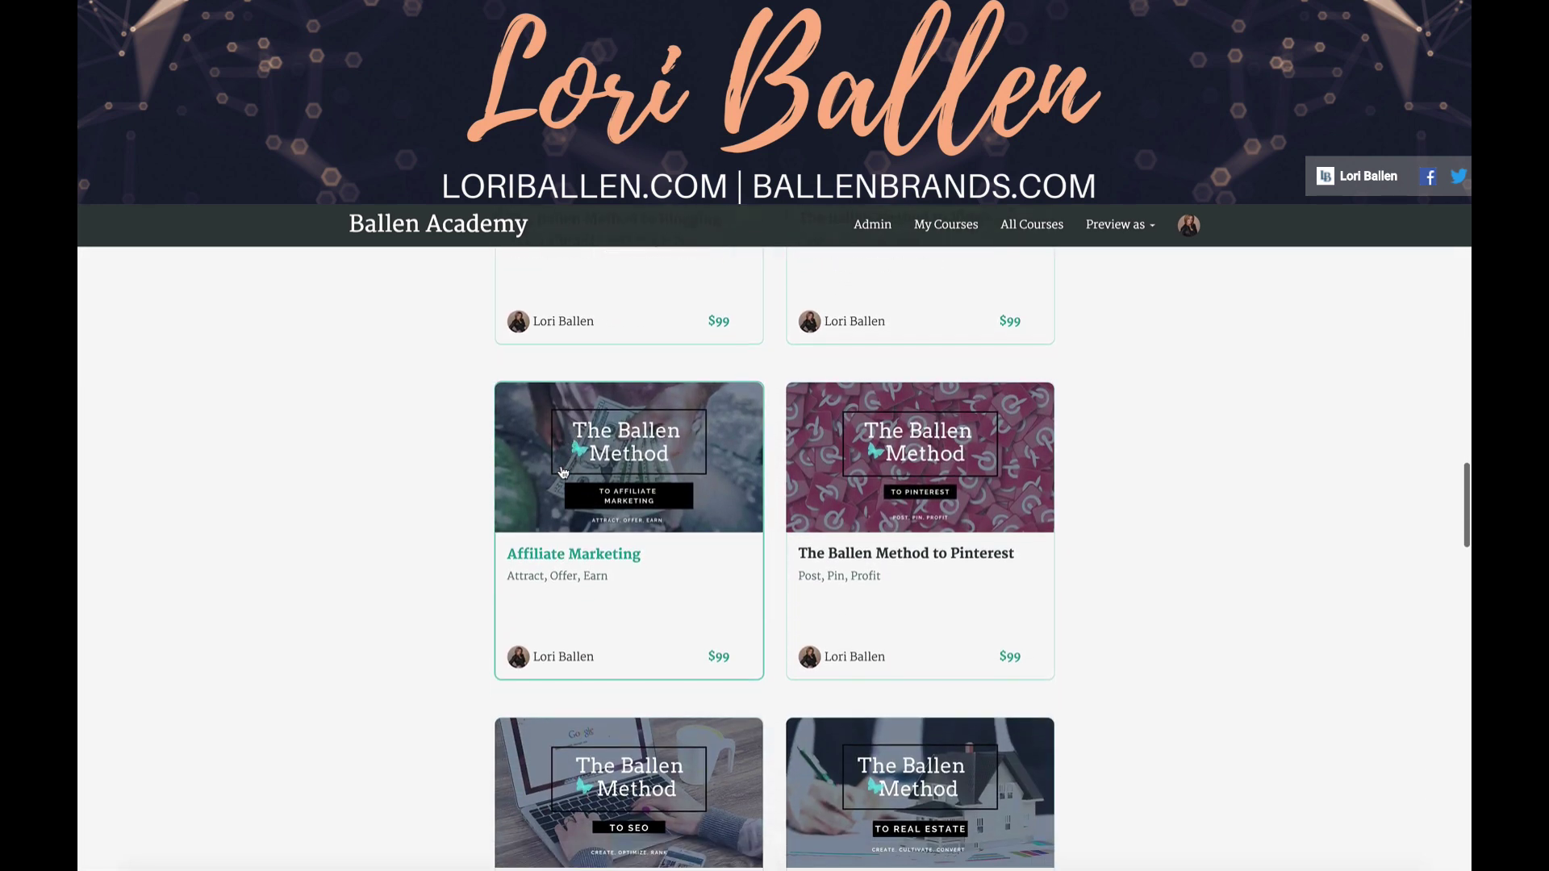
pyautogui.scroll(-2, 1013, 440)
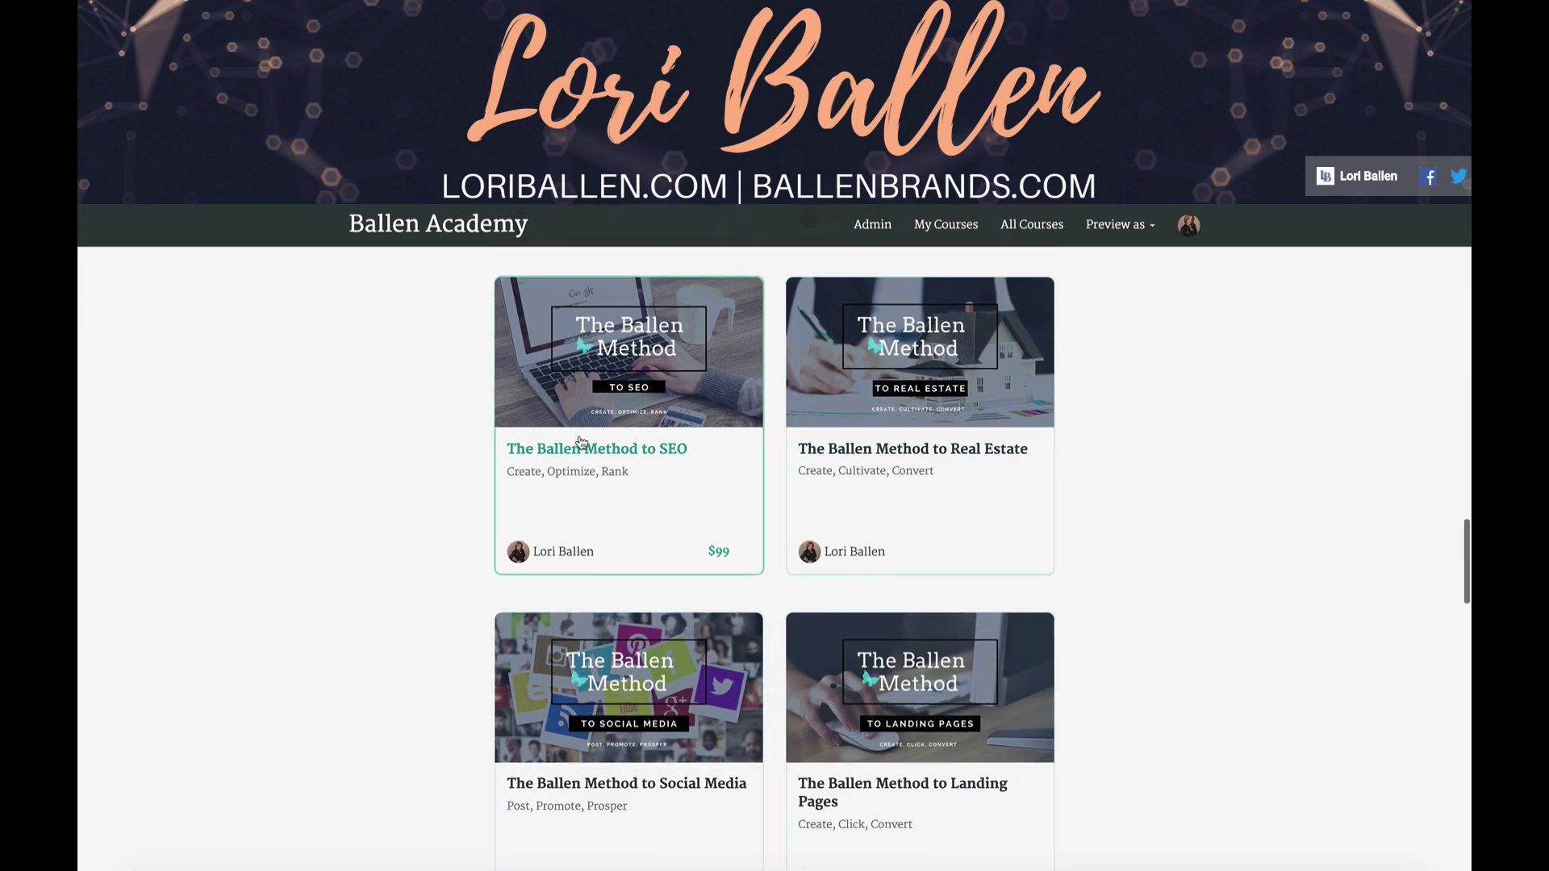
pyautogui.scroll(-1, 626, 433)
pyautogui.scroll(-2, 1027, 423)
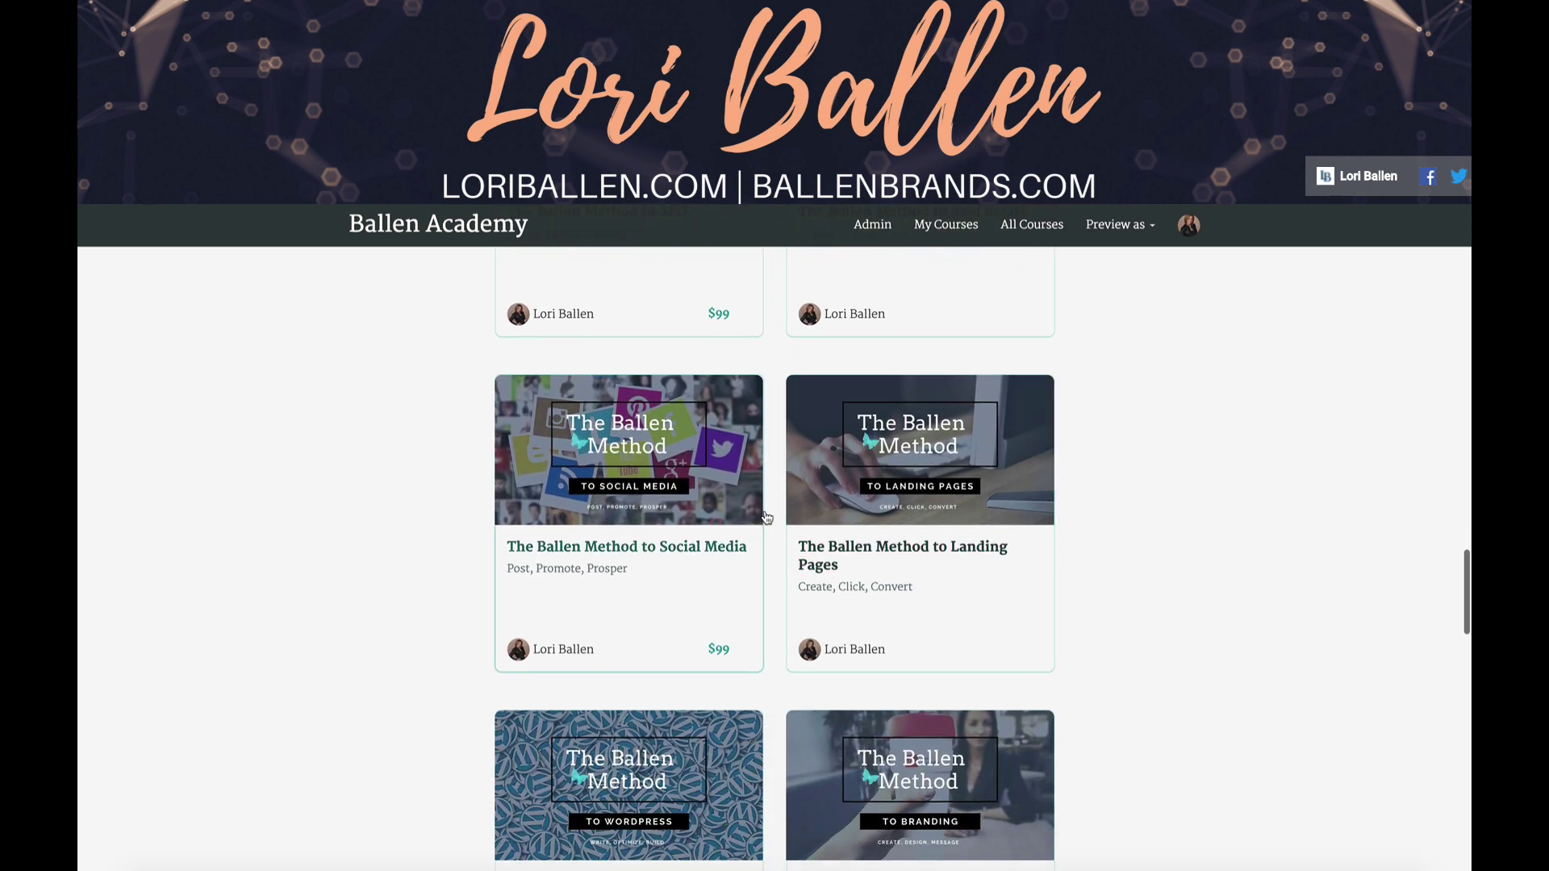
pyautogui.scroll(-1, 815, 526)
pyautogui.scroll(-2, 1065, 525)
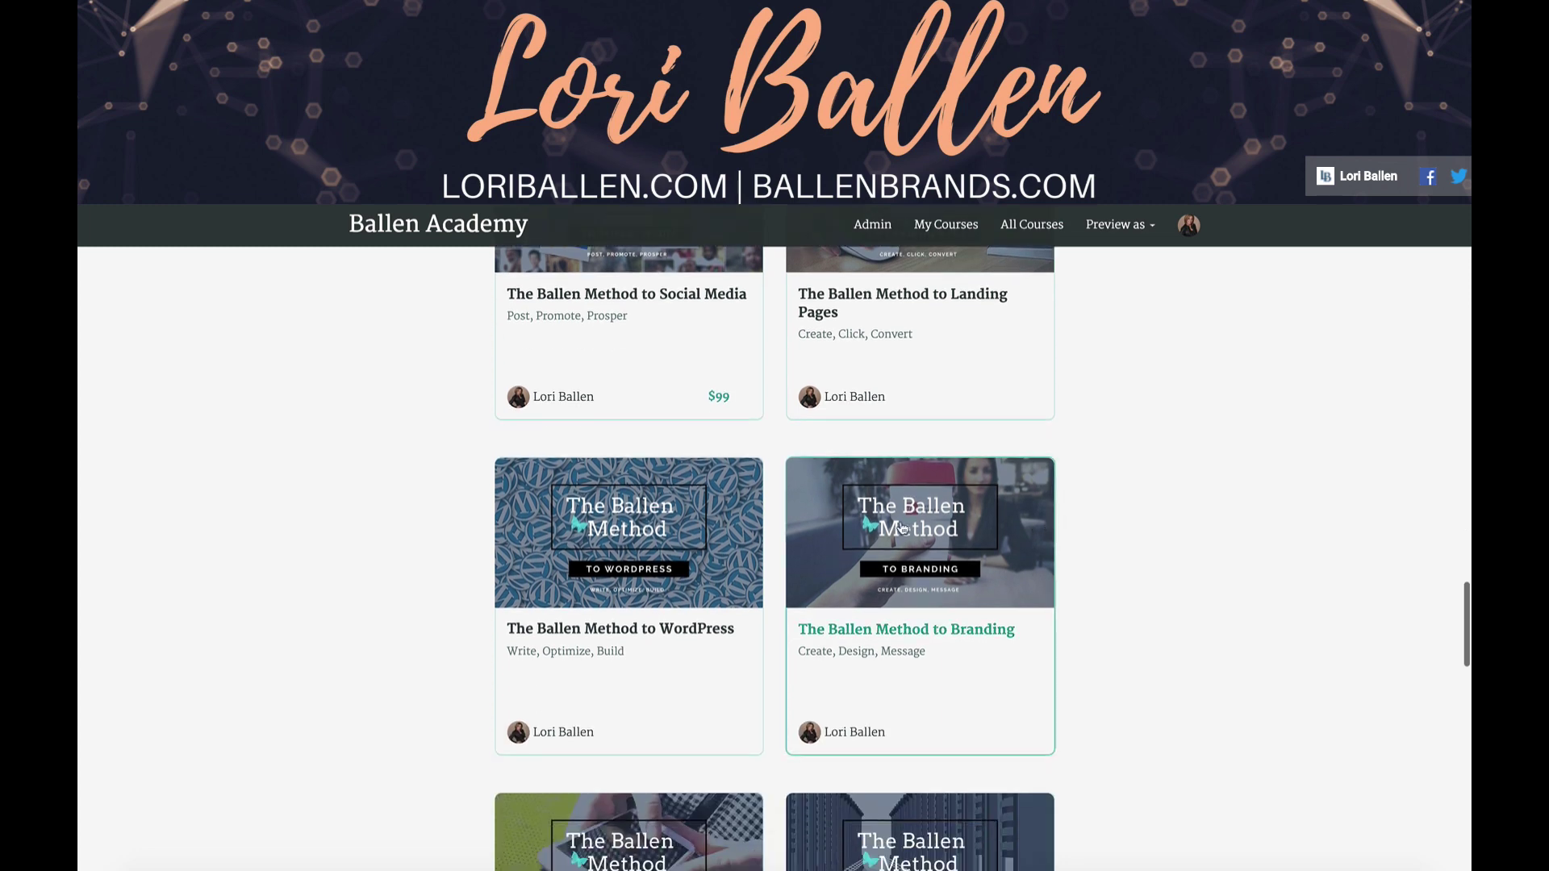
pyautogui.scroll(-4, 1028, 618)
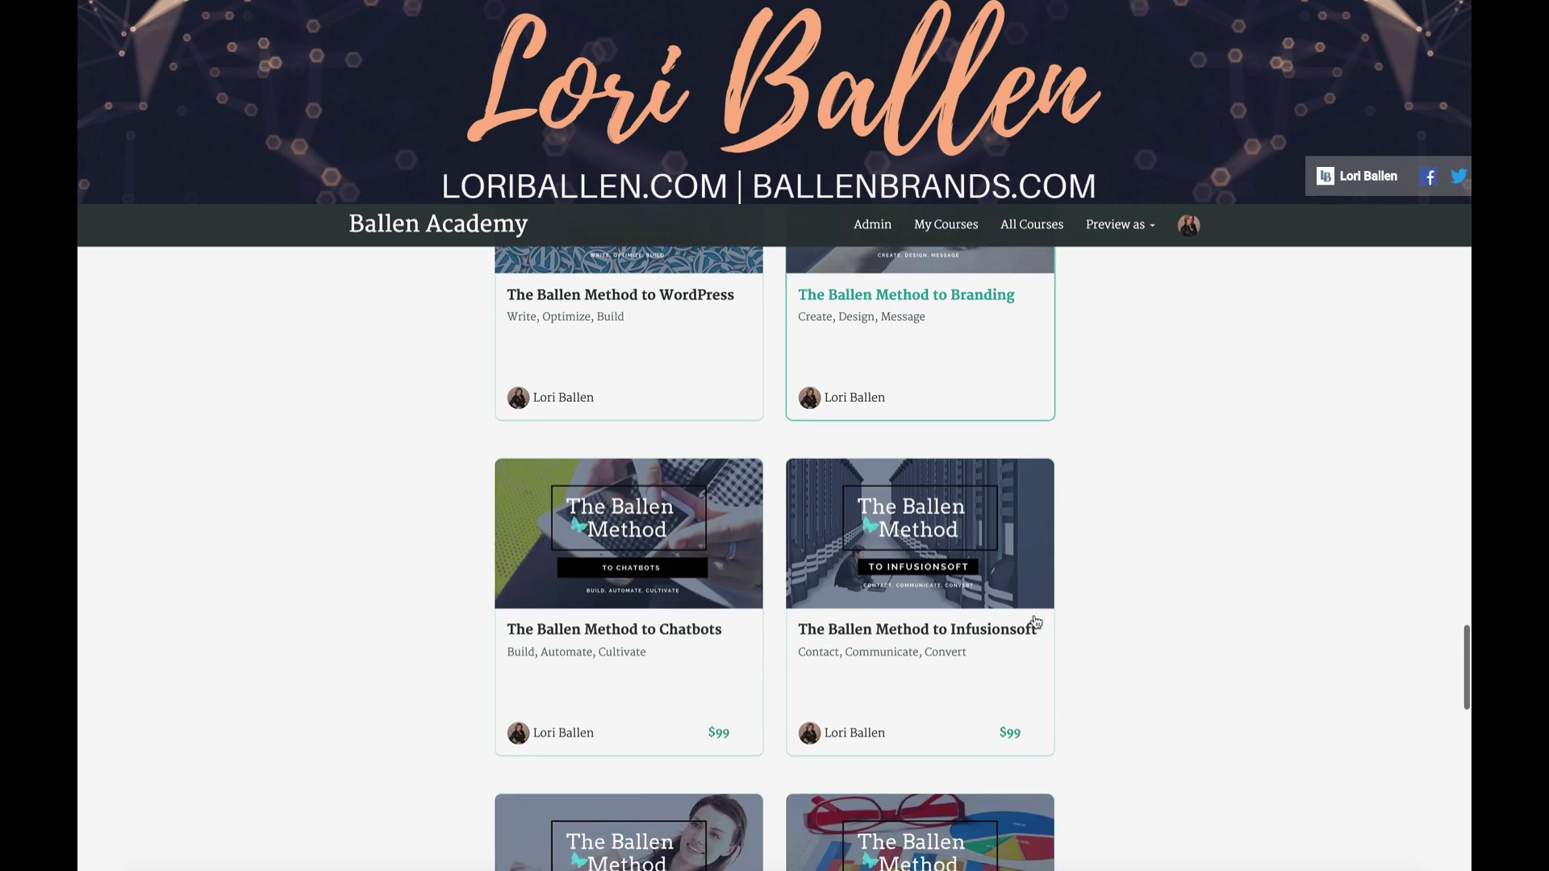
pyautogui.scroll(-3, 980, 533)
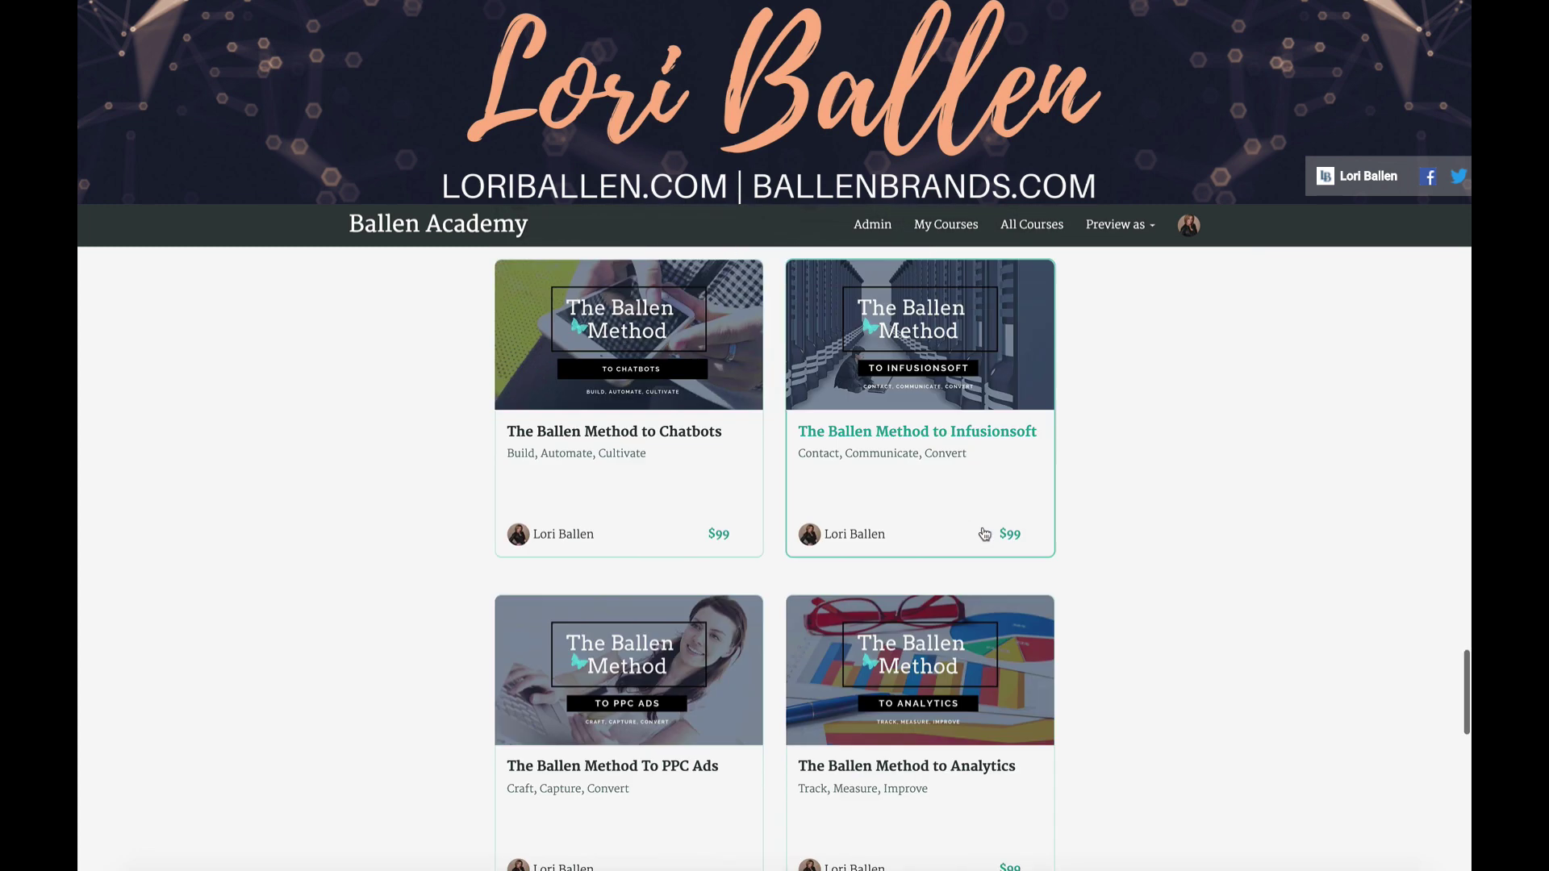
pyautogui.scroll(-2, 984, 569)
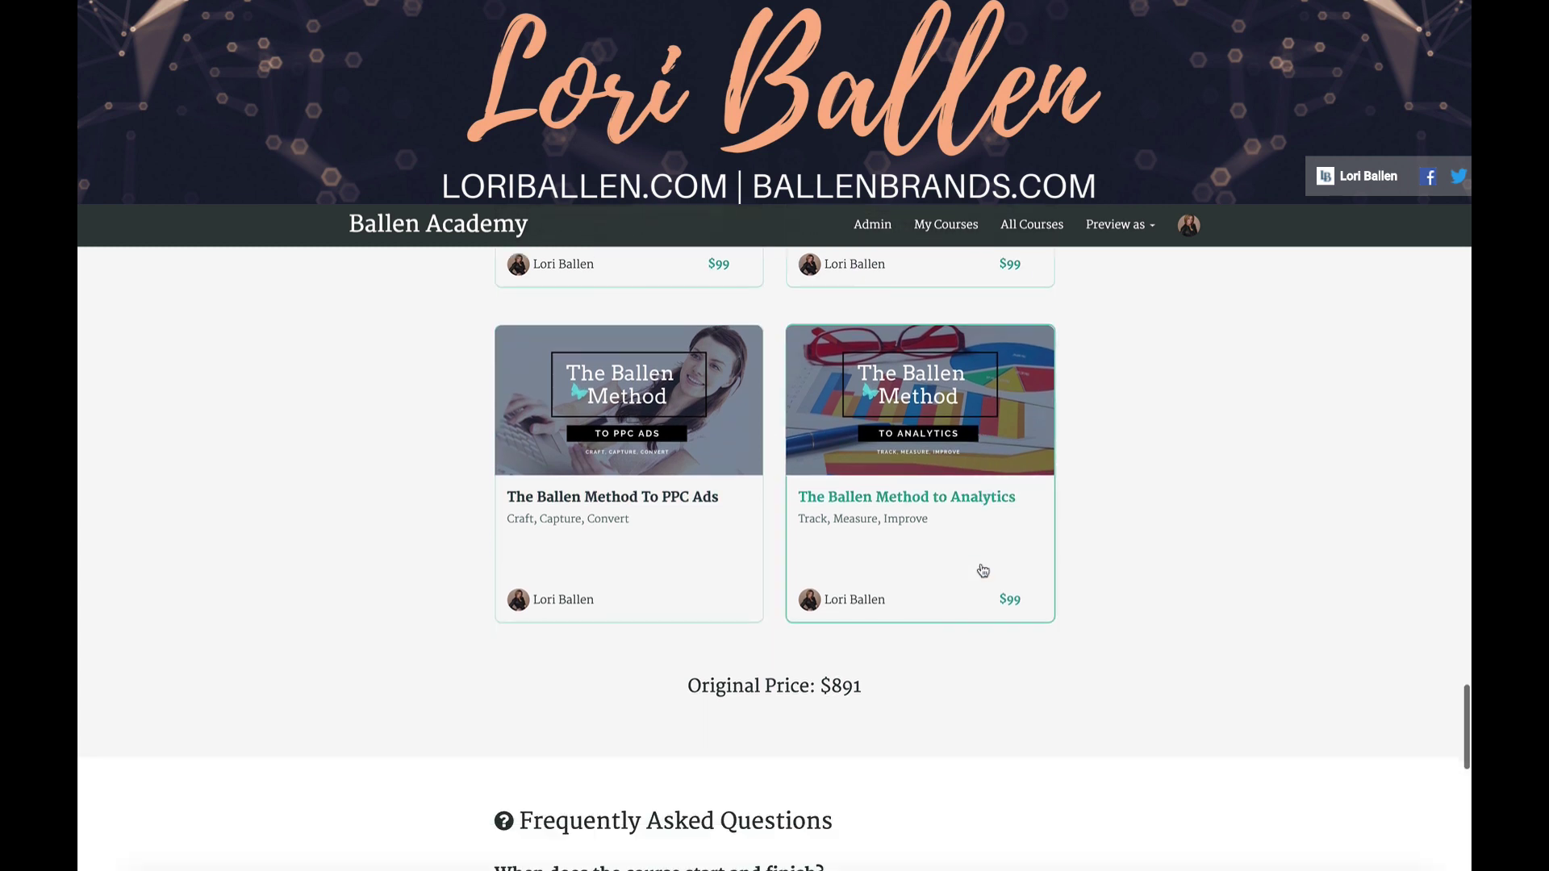
# Check the bundle's original price and compare its subscription, annual membership and lifetime enrollment options.
pyautogui.scroll(-3, 902, 564)
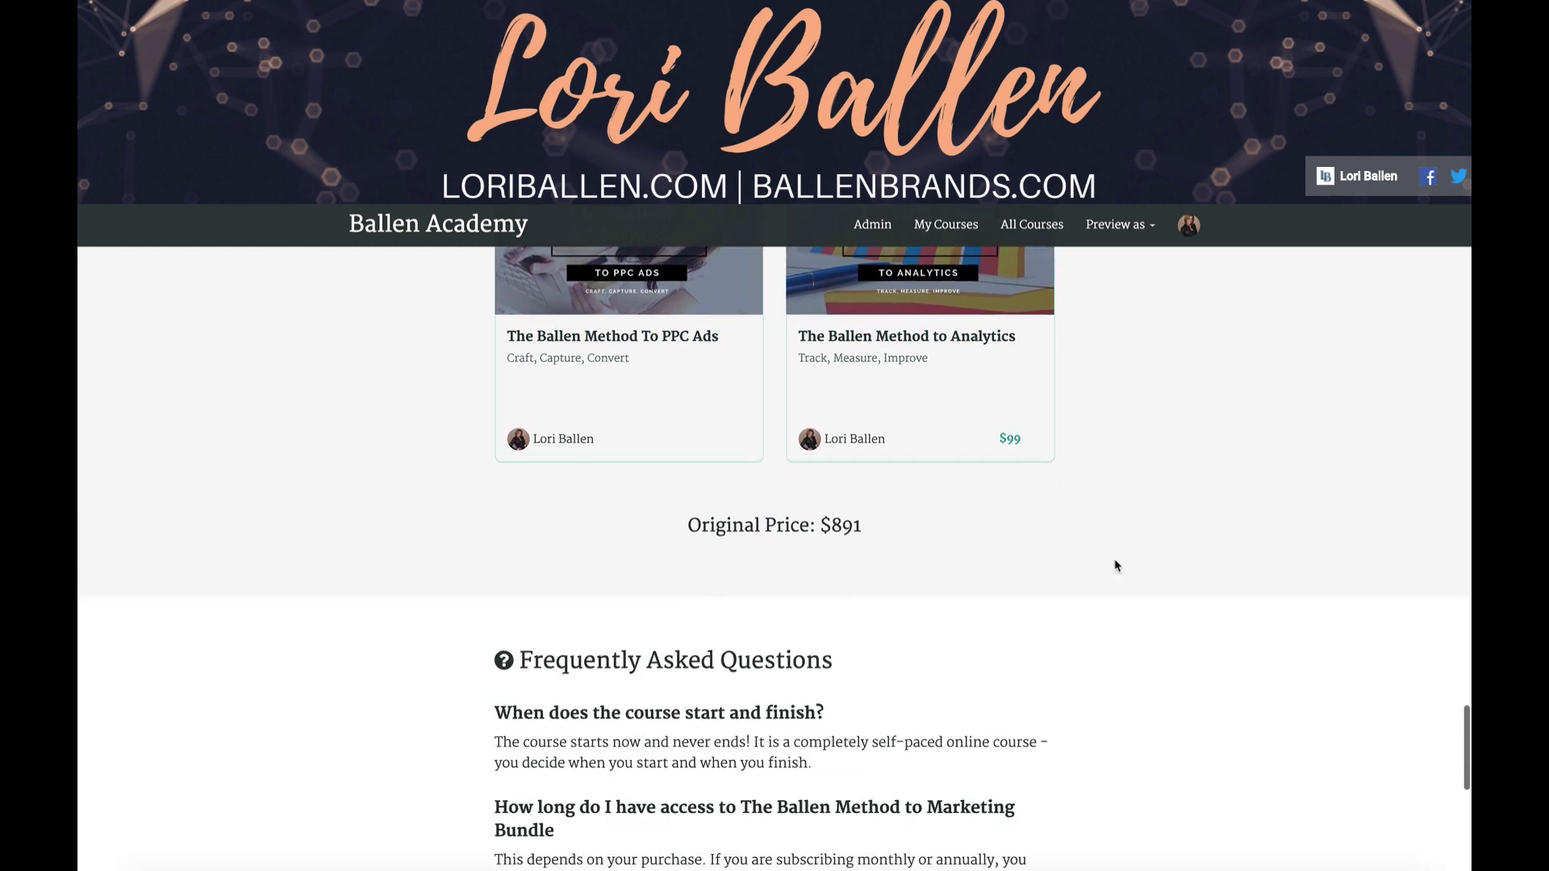
pyautogui.moveTo(915, 428); pyautogui.dragTo(649, 407)
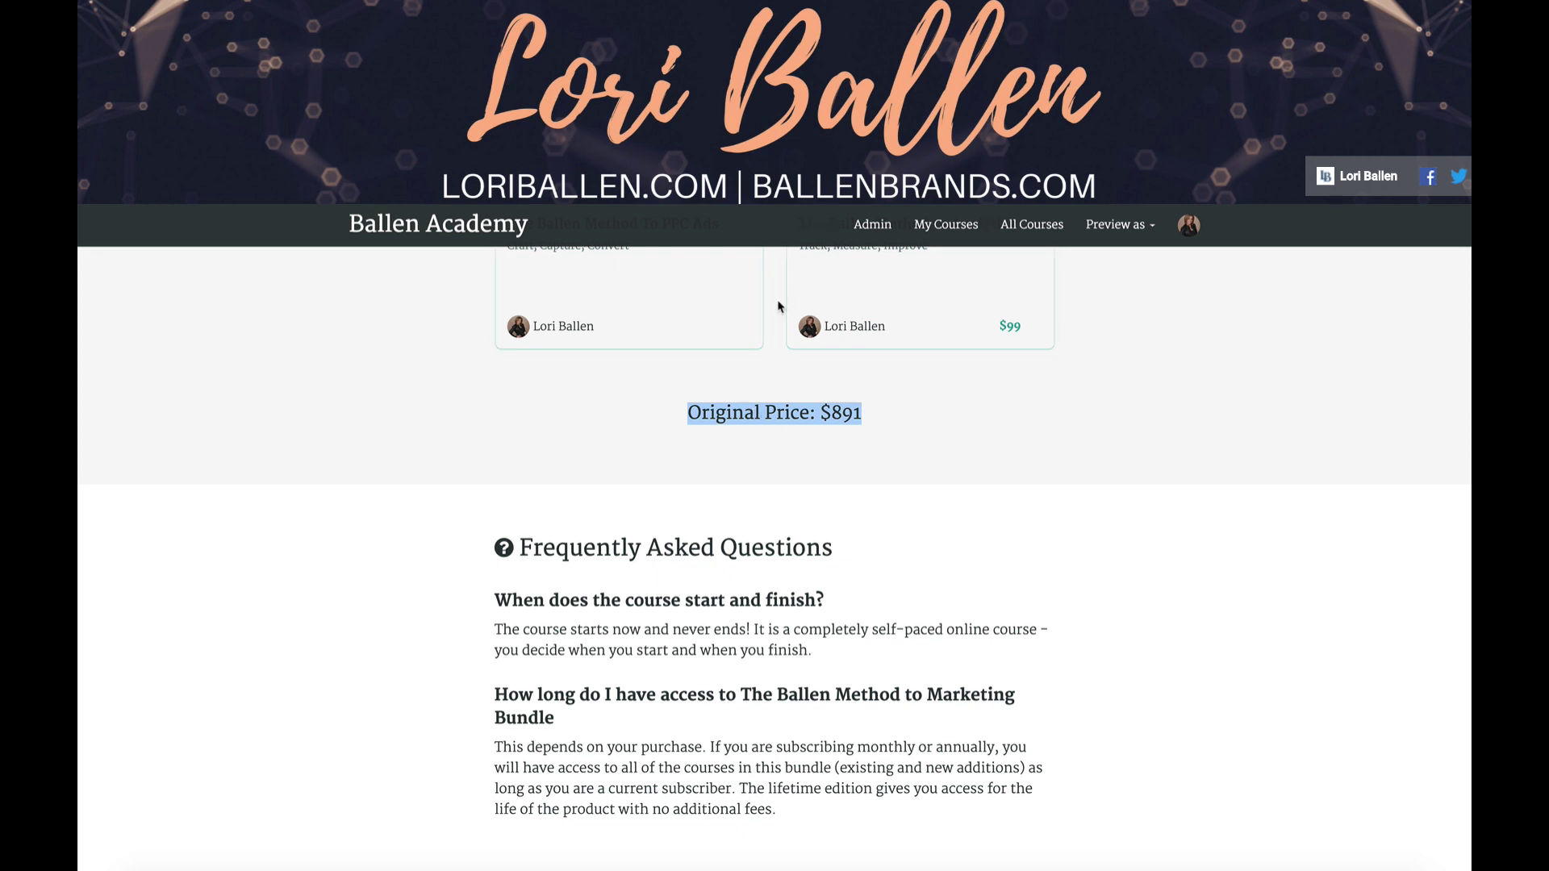
pyautogui.scroll(-7, 944, 441)
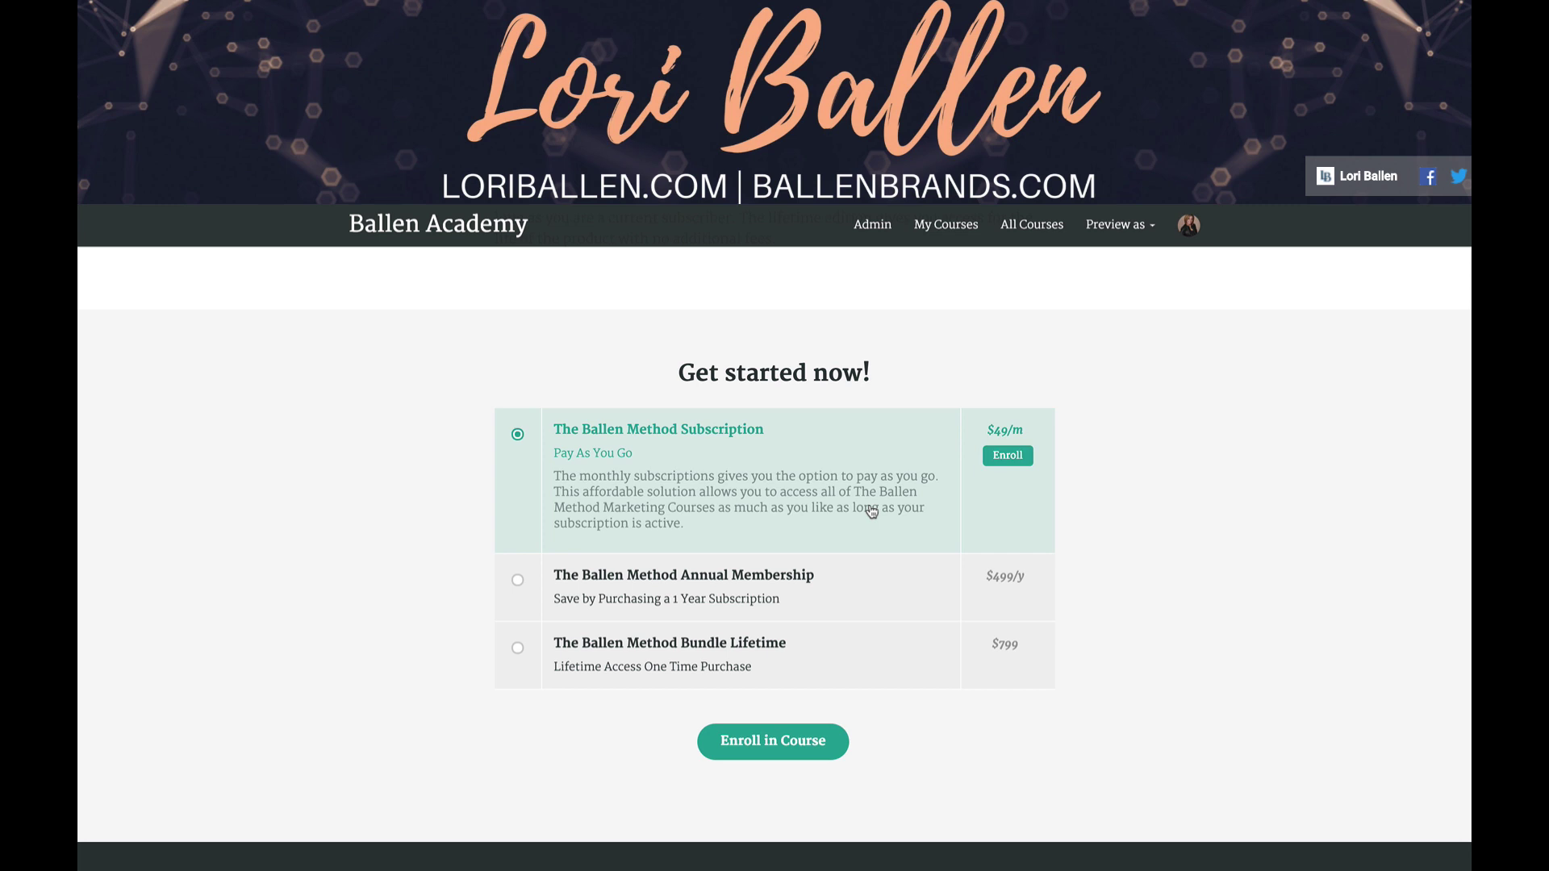
pyautogui.scroll(-1, 872, 511)
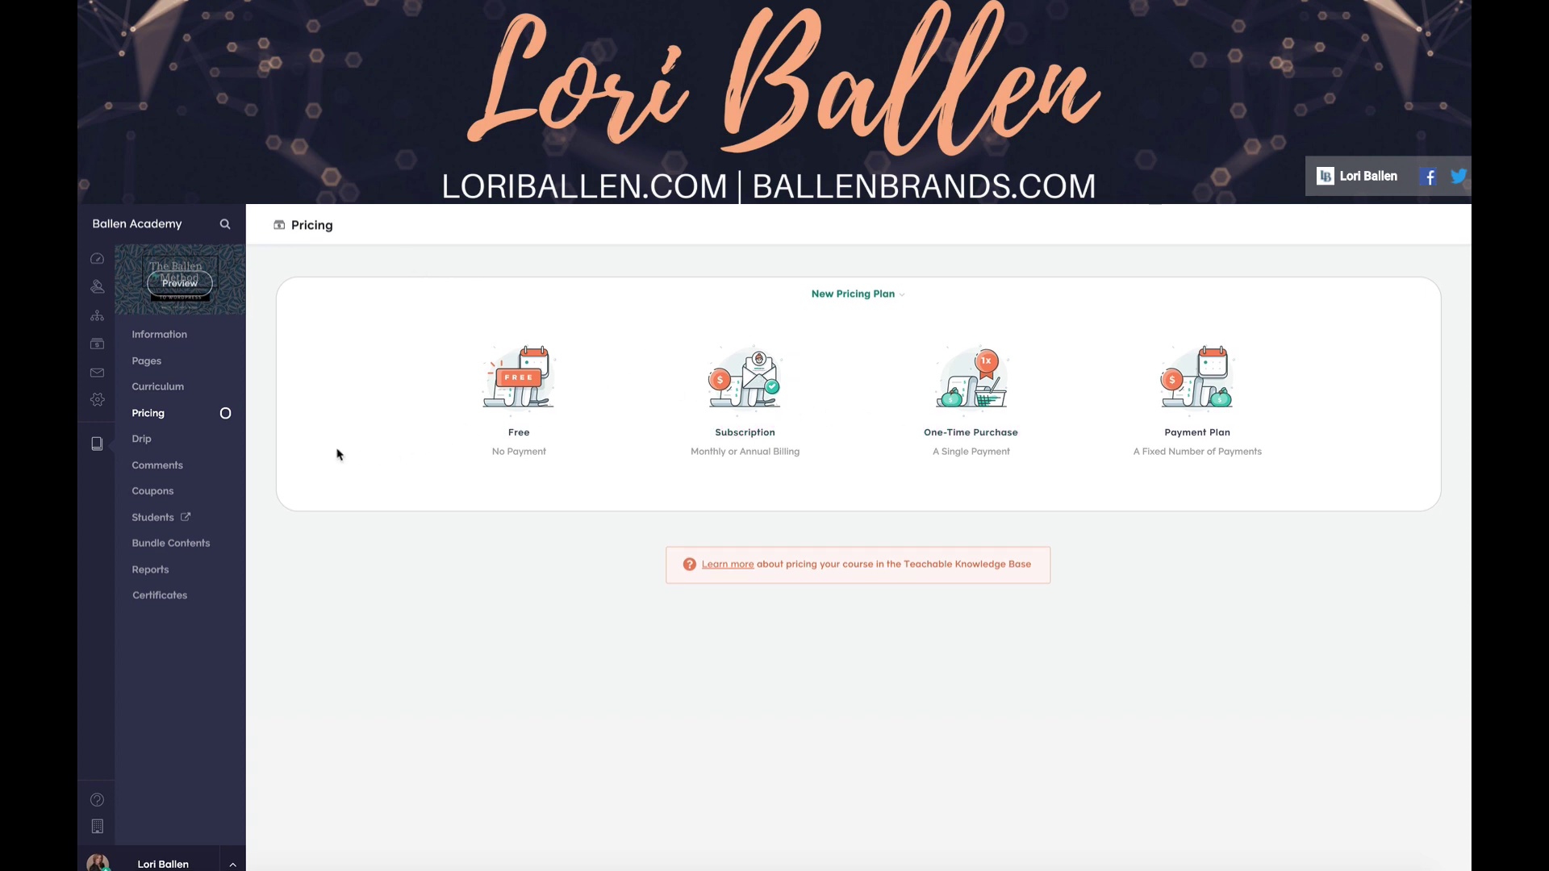
# Add a one-time purchase pricing plan of 99 USD to The Ballen Method to WordPress.
pyautogui.click(972, 406)
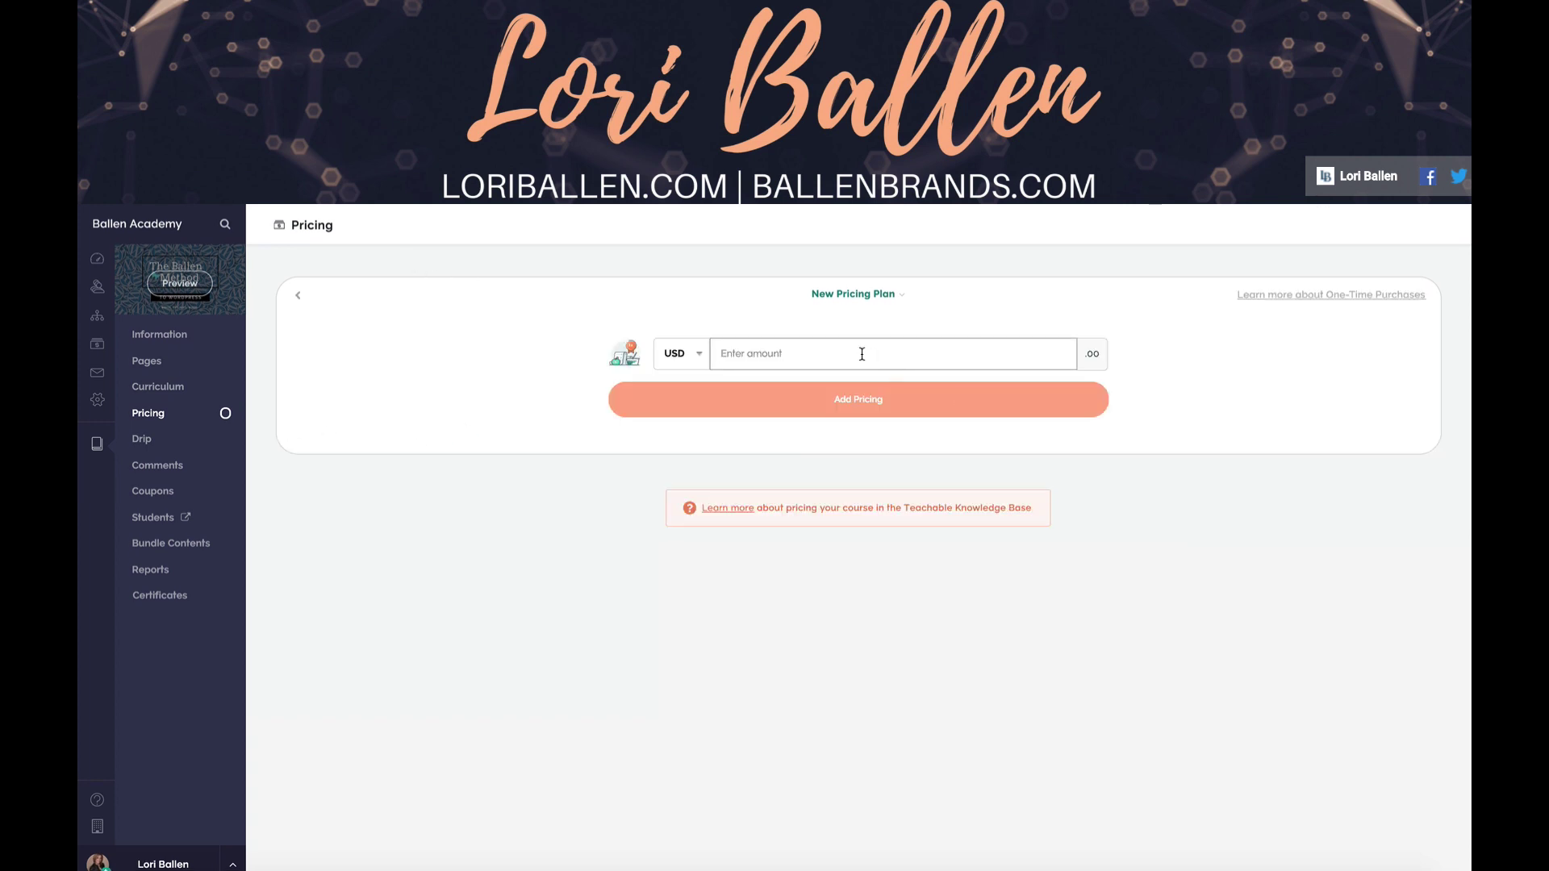
pyautogui.write('99')
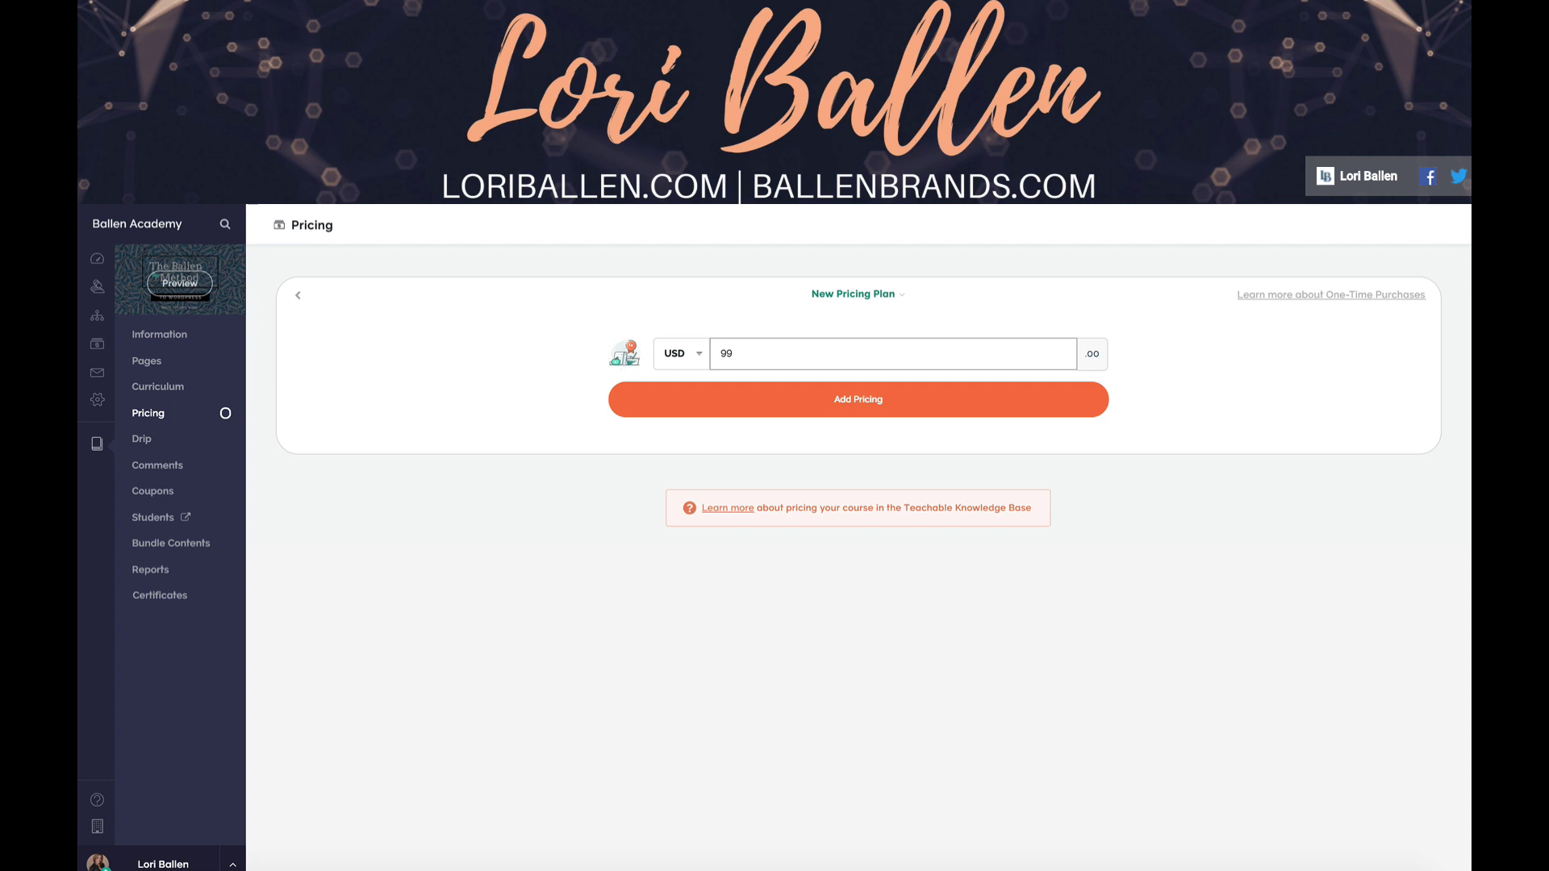
pyautogui.click(881, 401)
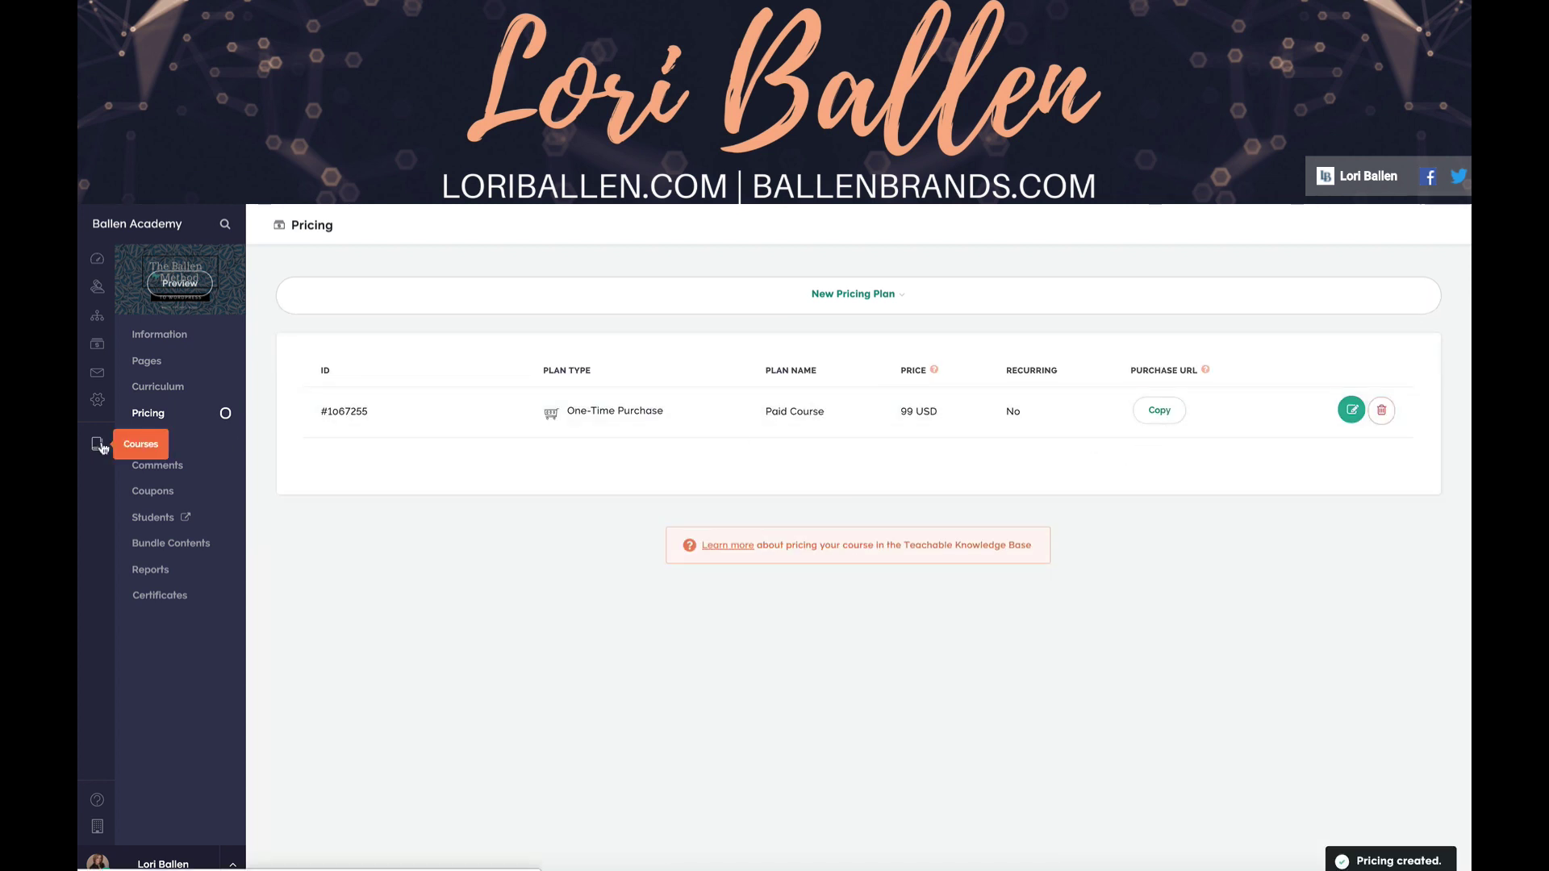
# Unpublish and republish the course from its information page, and preview its sales page as a visitor.
pyautogui.click(155, 488)
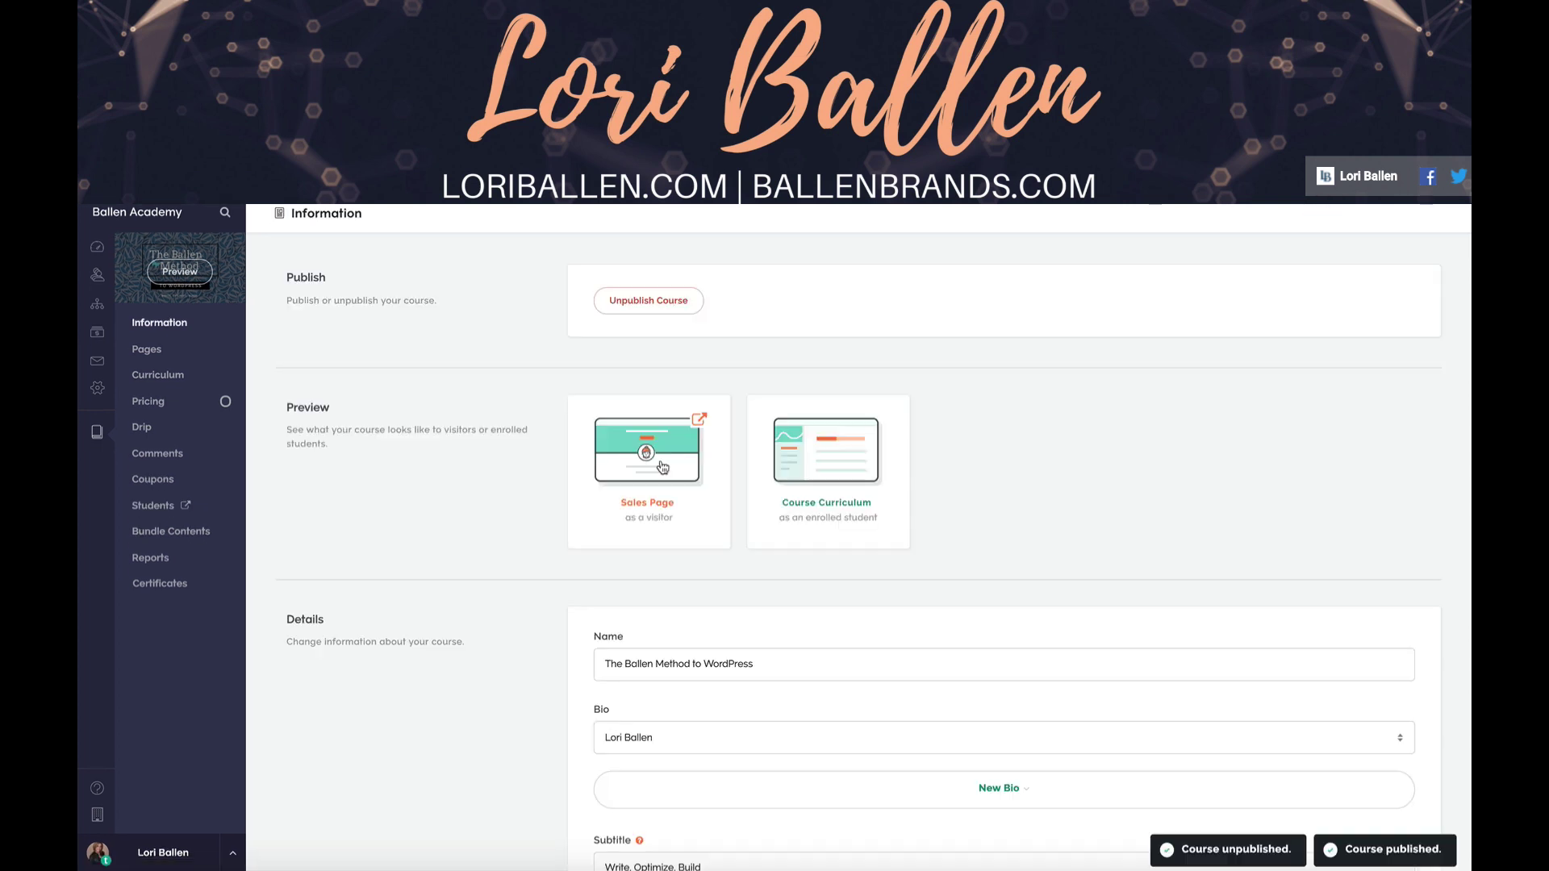
pyautogui.click(661, 466)
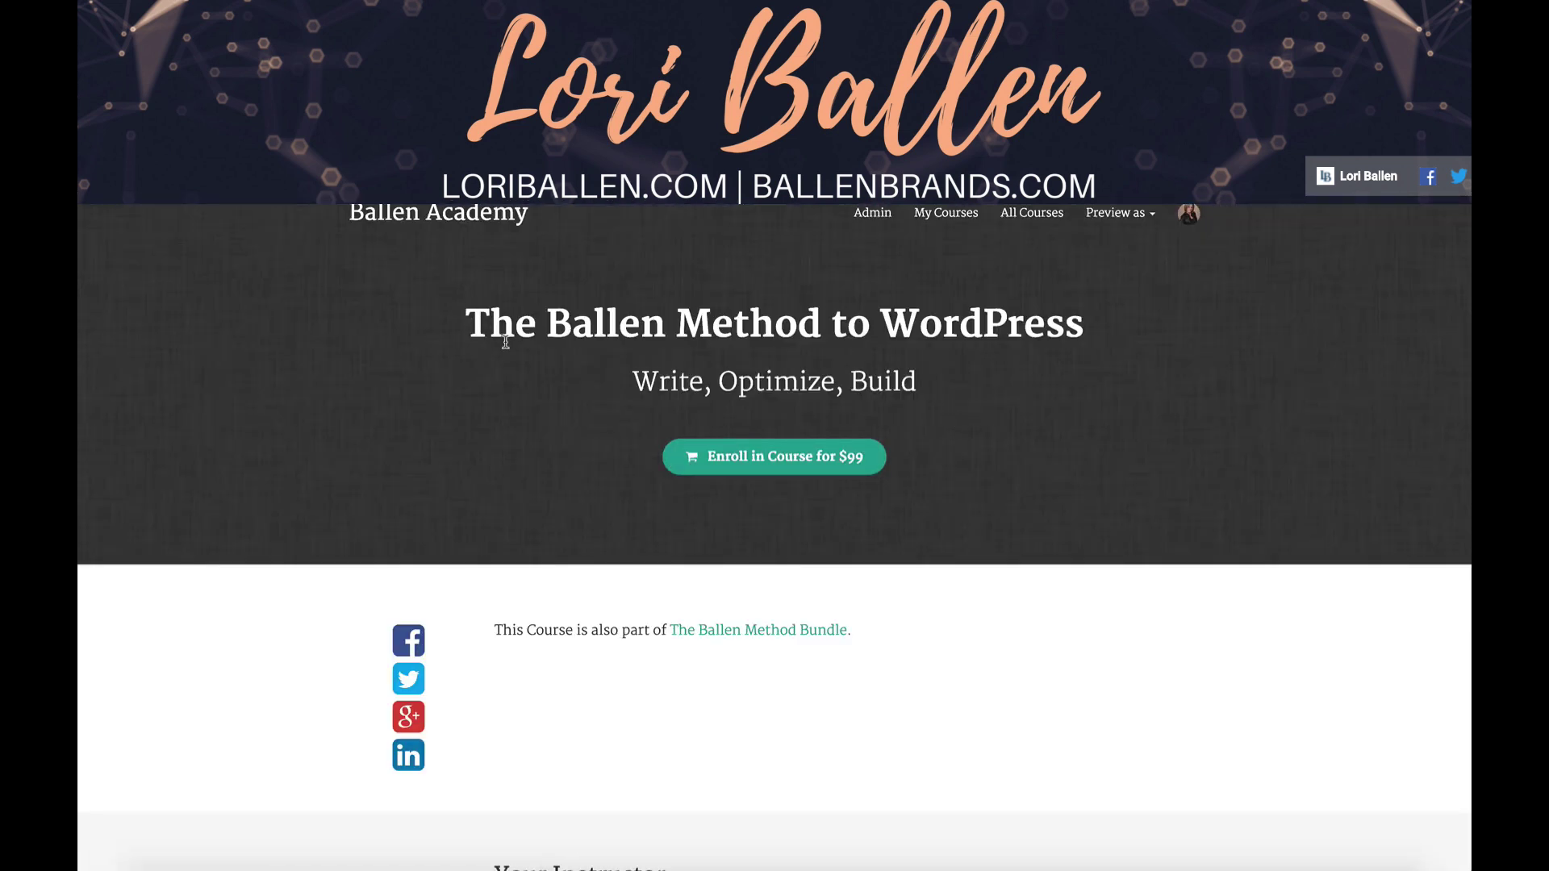
# Look through the WordPress course's sales page, examining the lectures listed under its class curriculum sections.
pyautogui.scroll(-15, 529, 353)
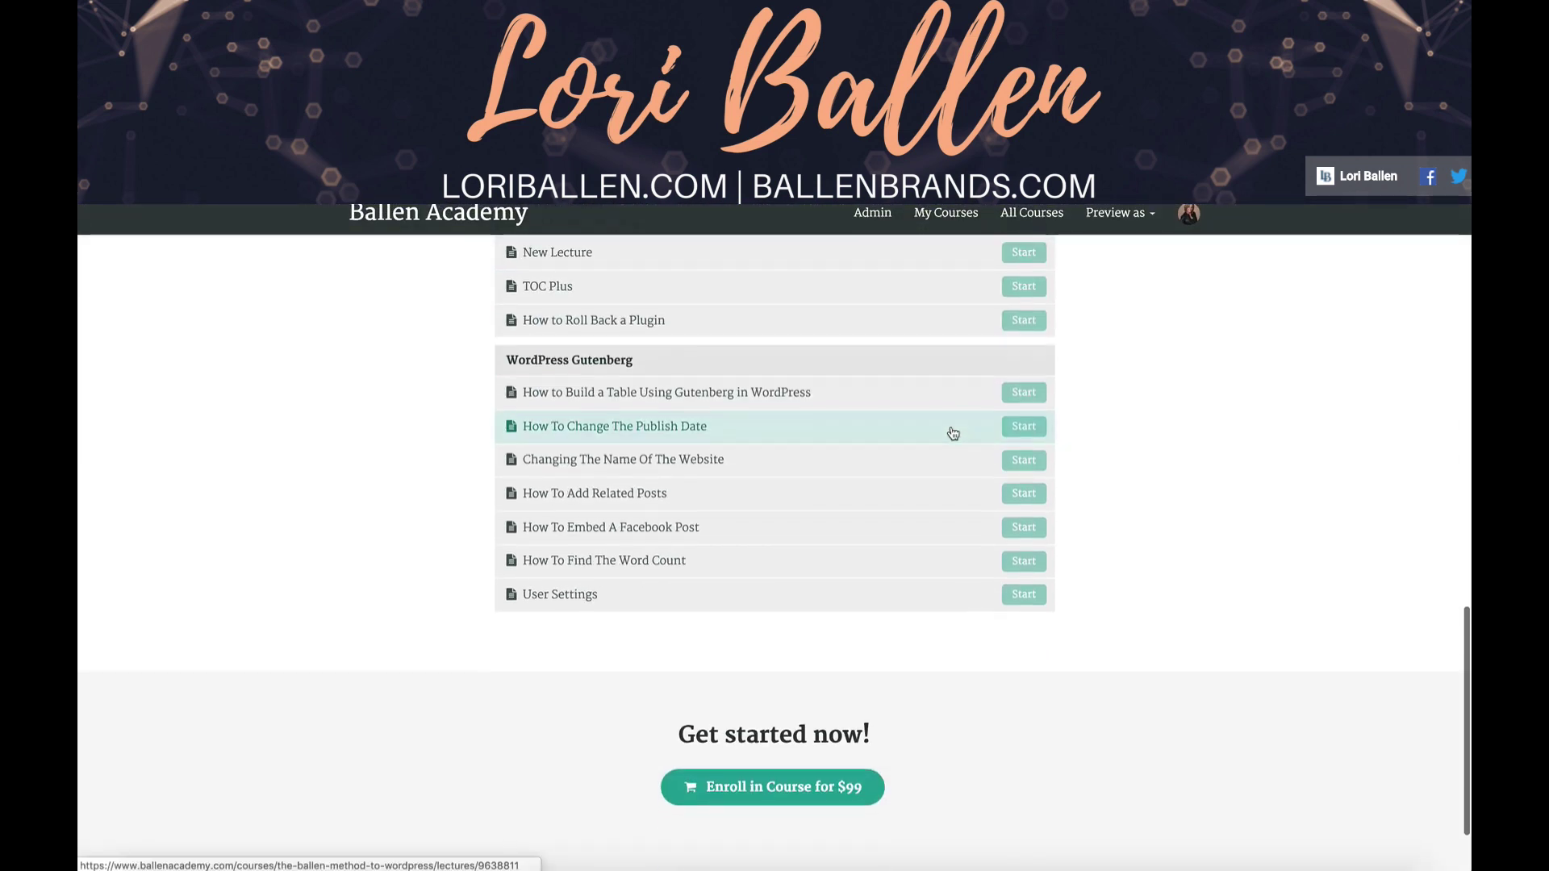
pyautogui.scroll(7, 952, 433)
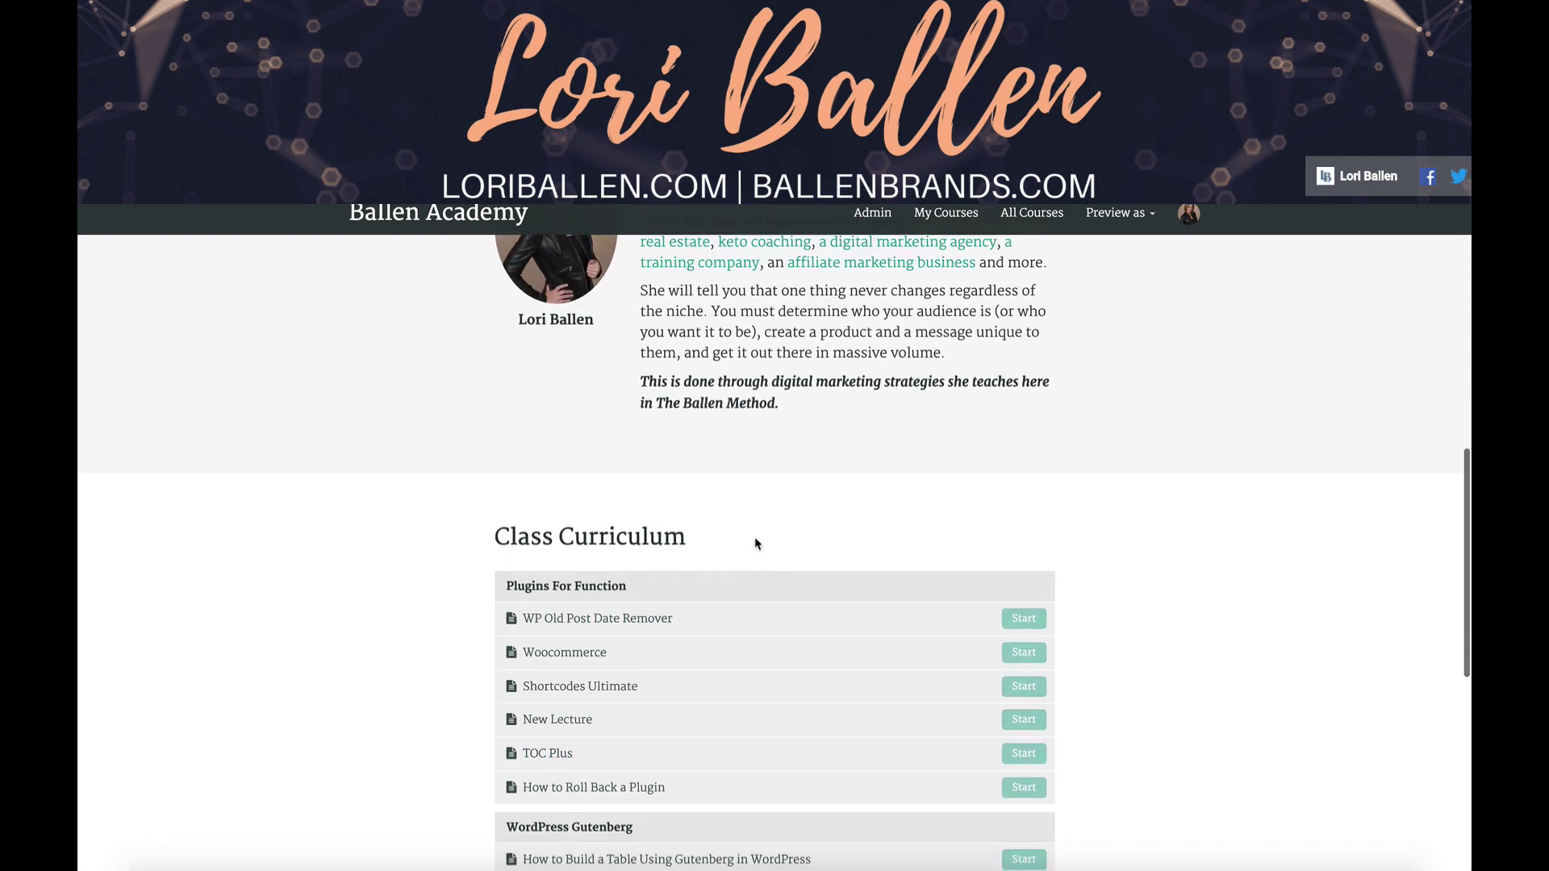
pyautogui.scroll(3, 771, 534)
pyautogui.scroll(-3, 775, 532)
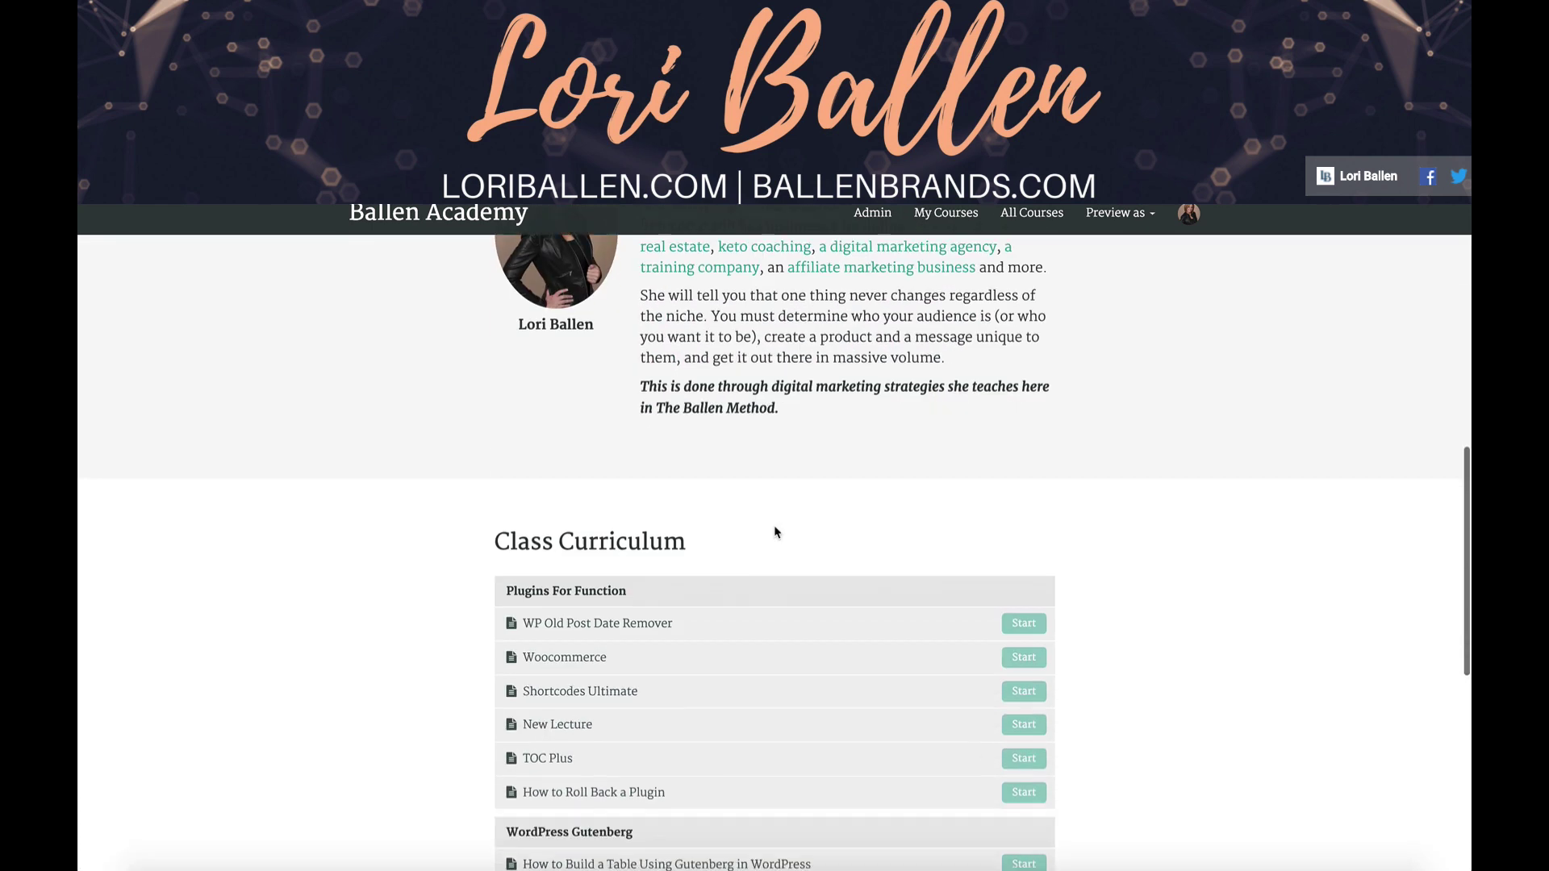
pyautogui.scroll(-3, 776, 532)
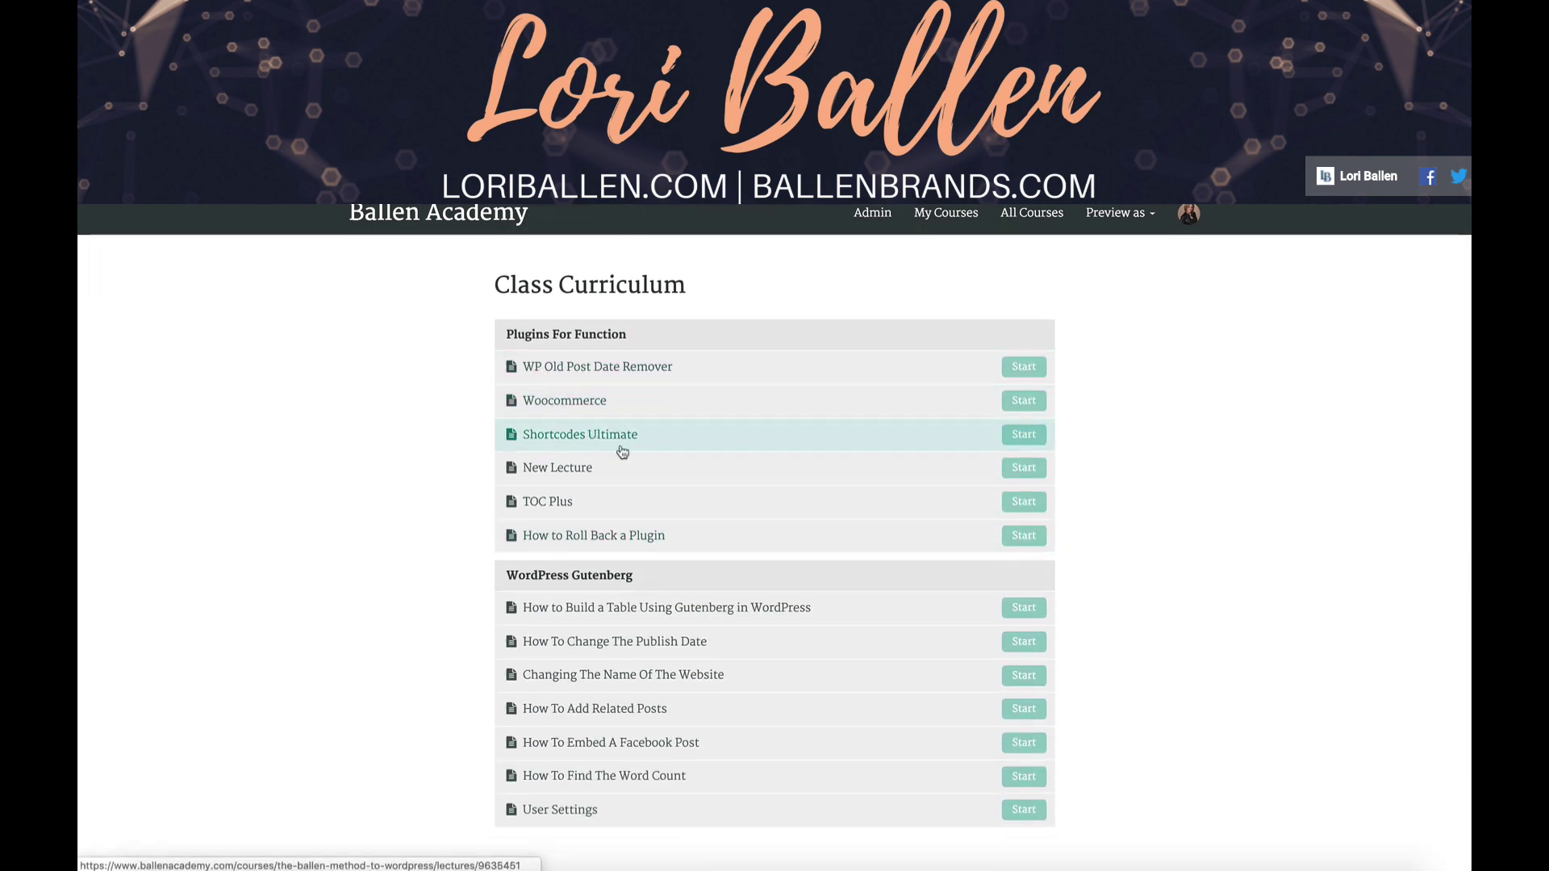
pyautogui.scroll(-2, 622, 452)
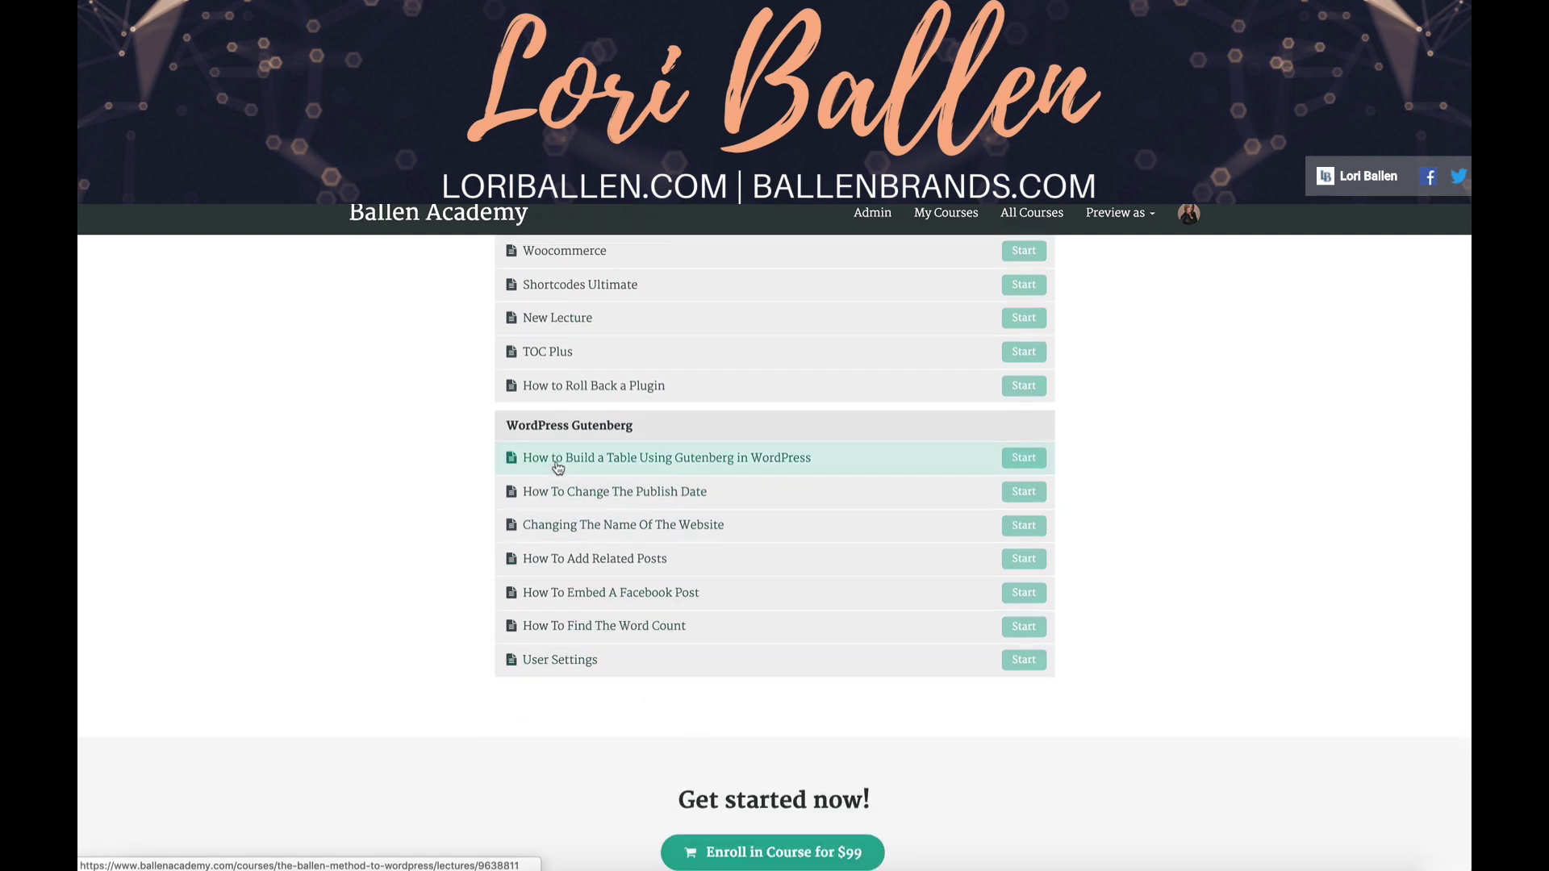
pyautogui.scroll(-2, 562, 654)
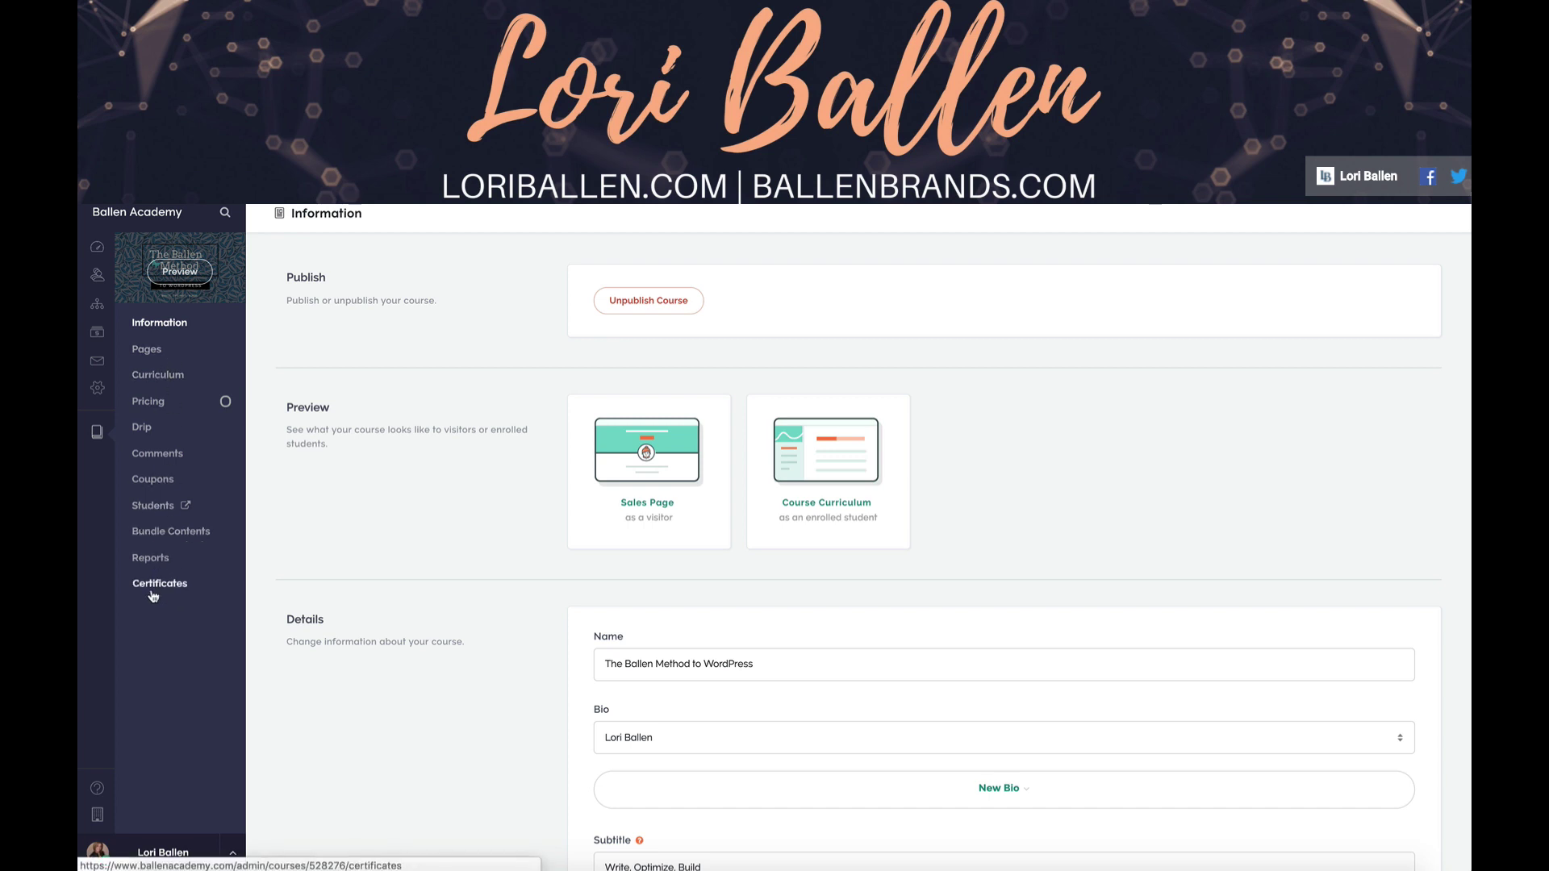
# Return to the admin course list and look through all the academy's courses, briefly opening the marketing bundle.
pyautogui.click(97, 433)
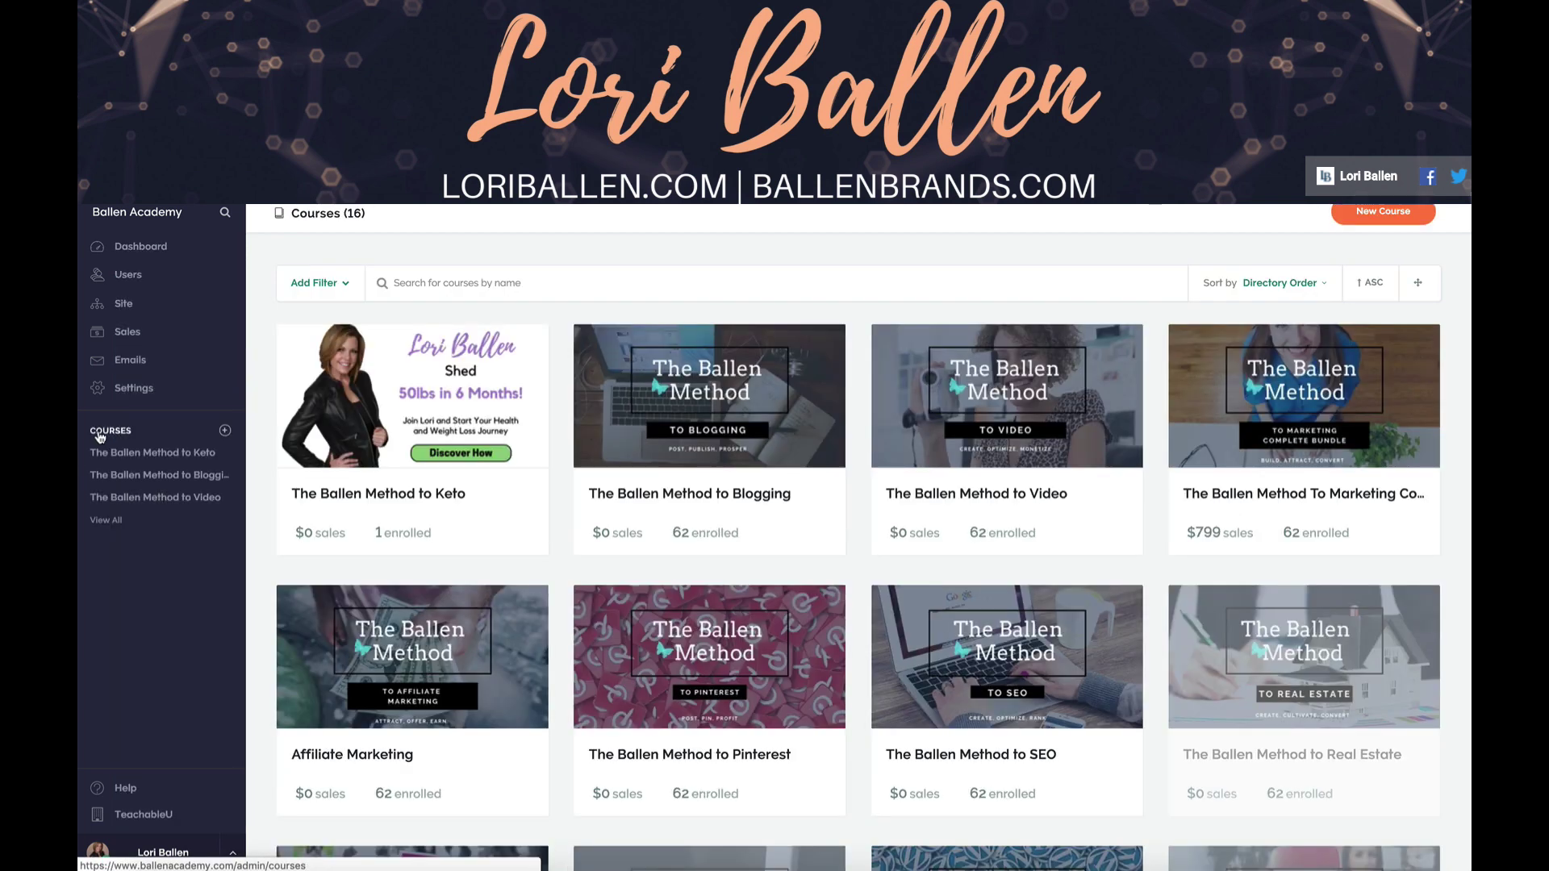
pyautogui.scroll(-1, 338, 465)
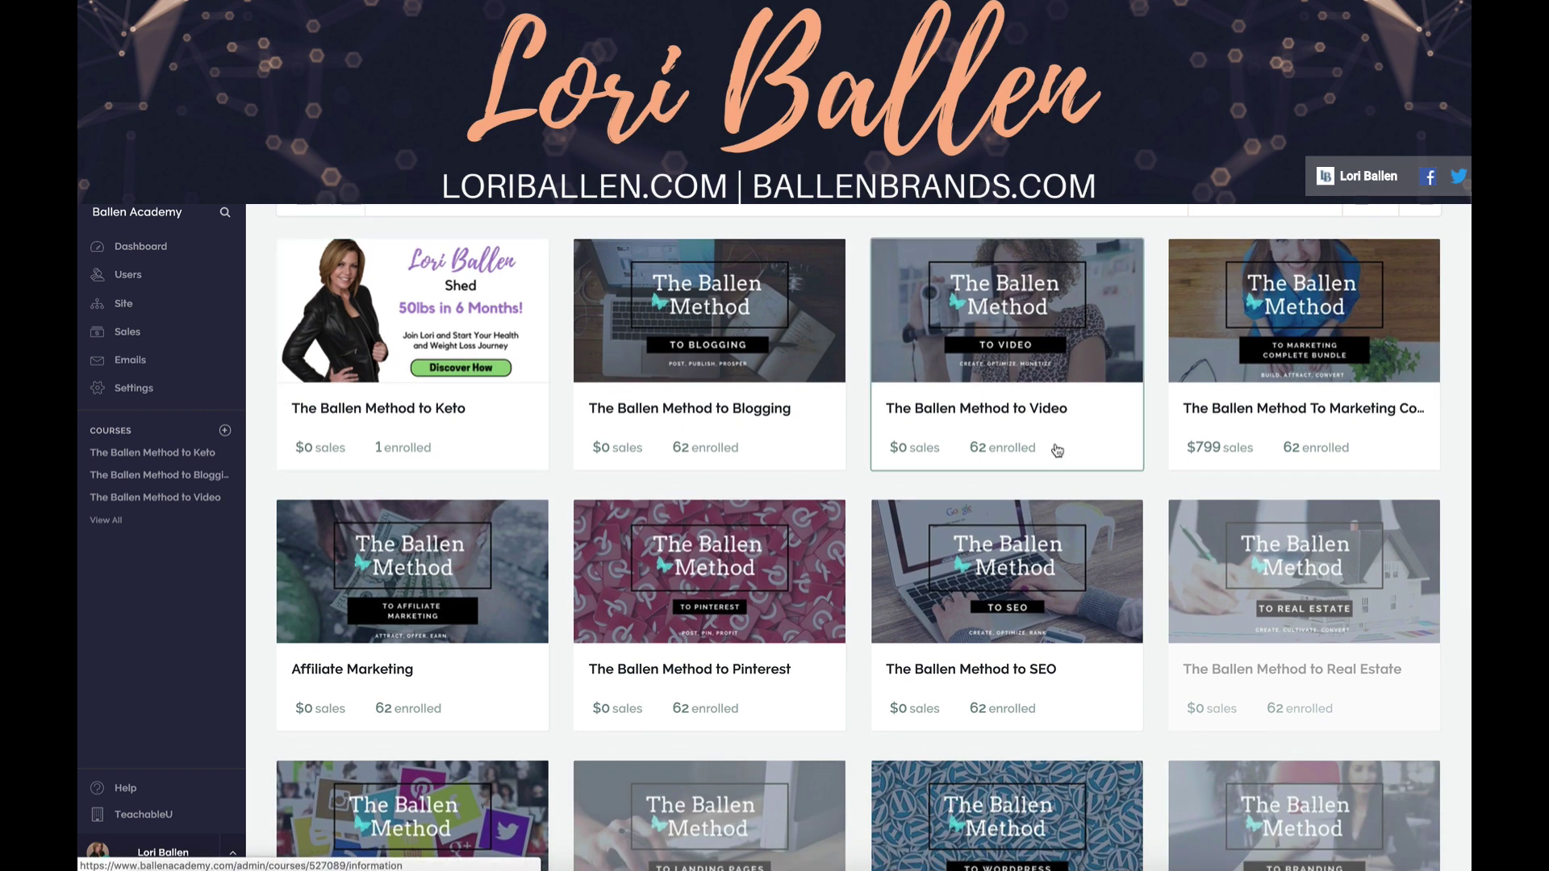
pyautogui.click(1360, 337)
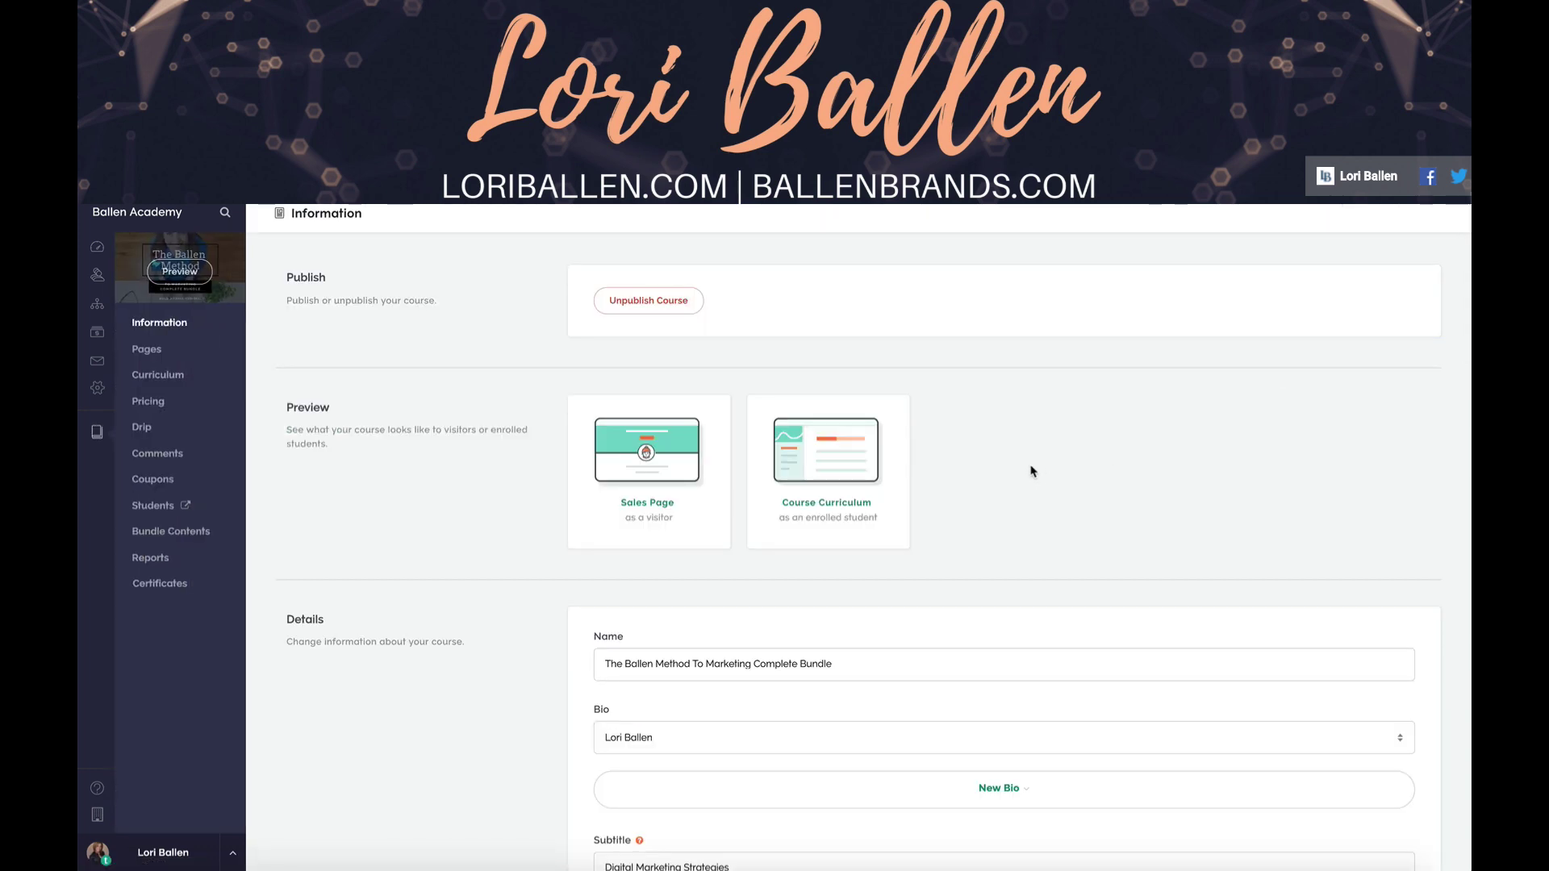
pyautogui.hotkey('alt', 'Left')
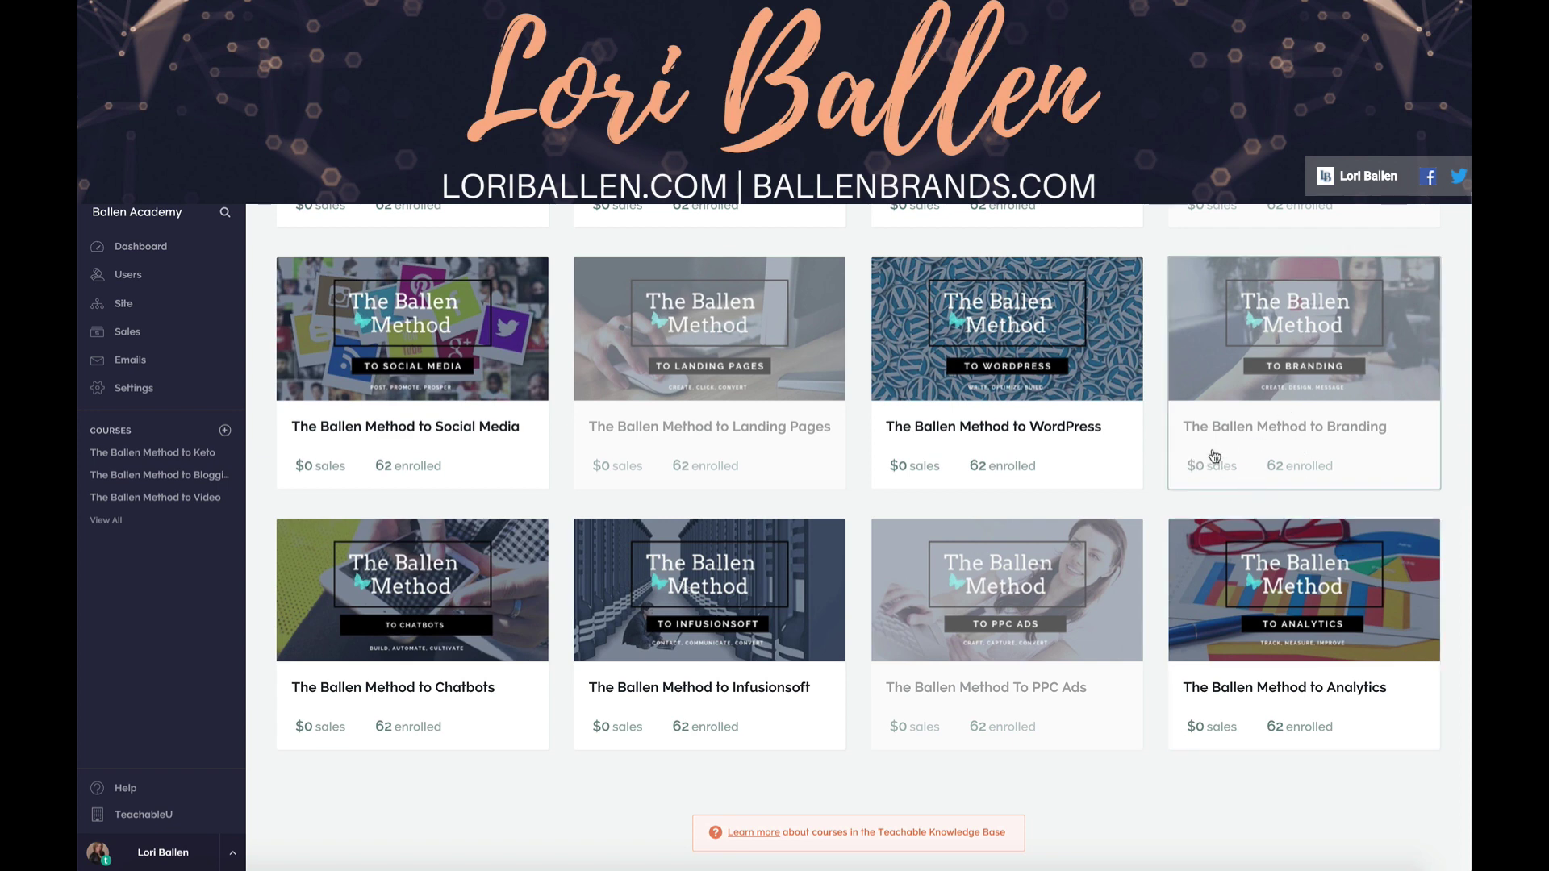
pyautogui.scroll(5, 1323, 491)
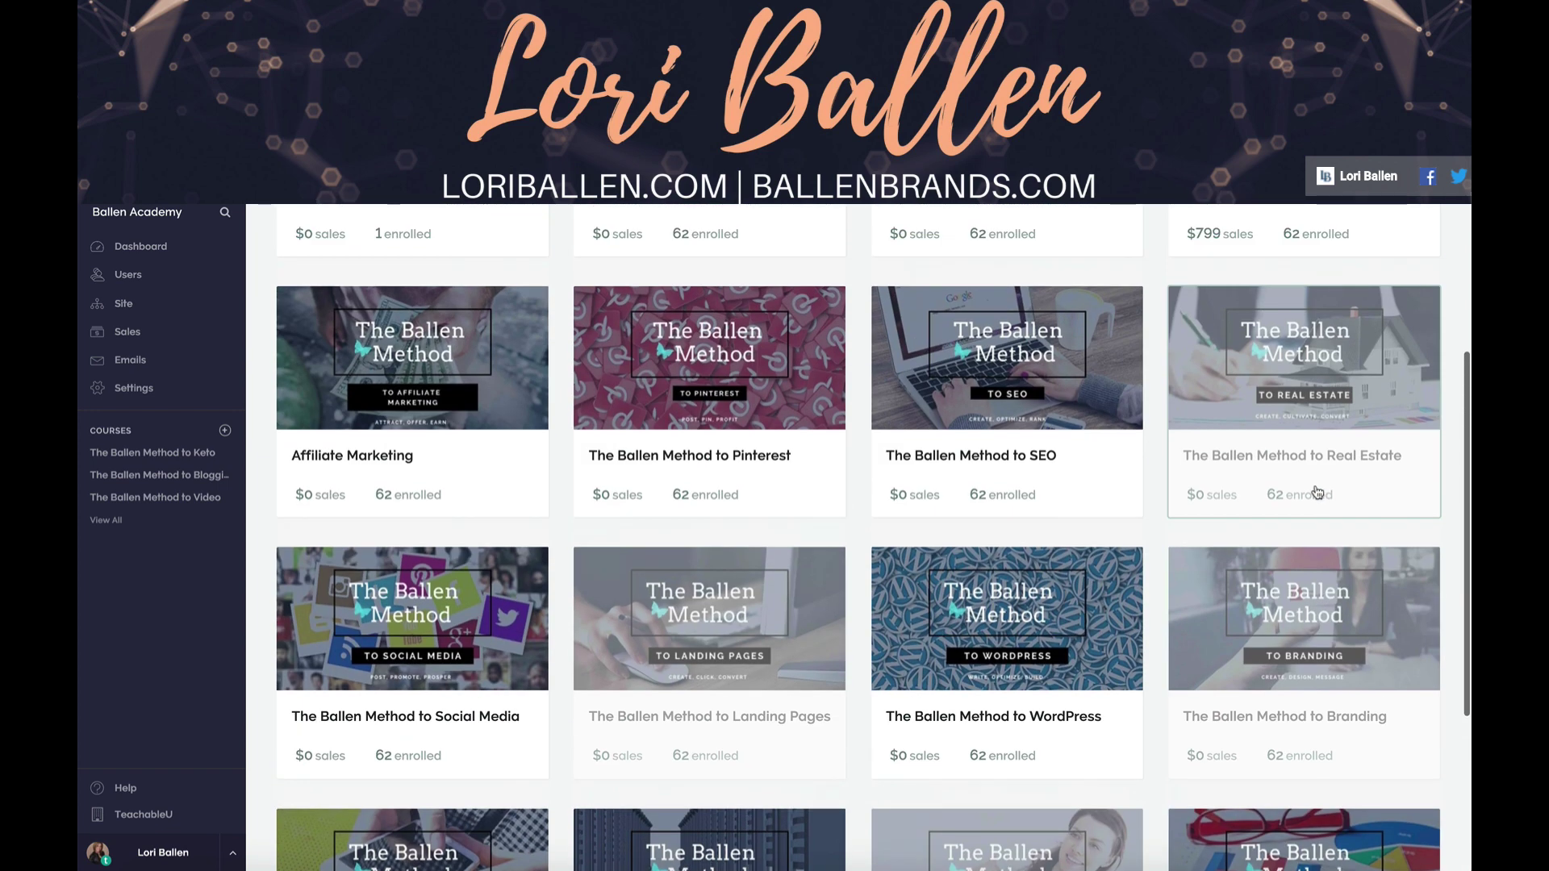
pyautogui.scroll(1, 1237, 485)
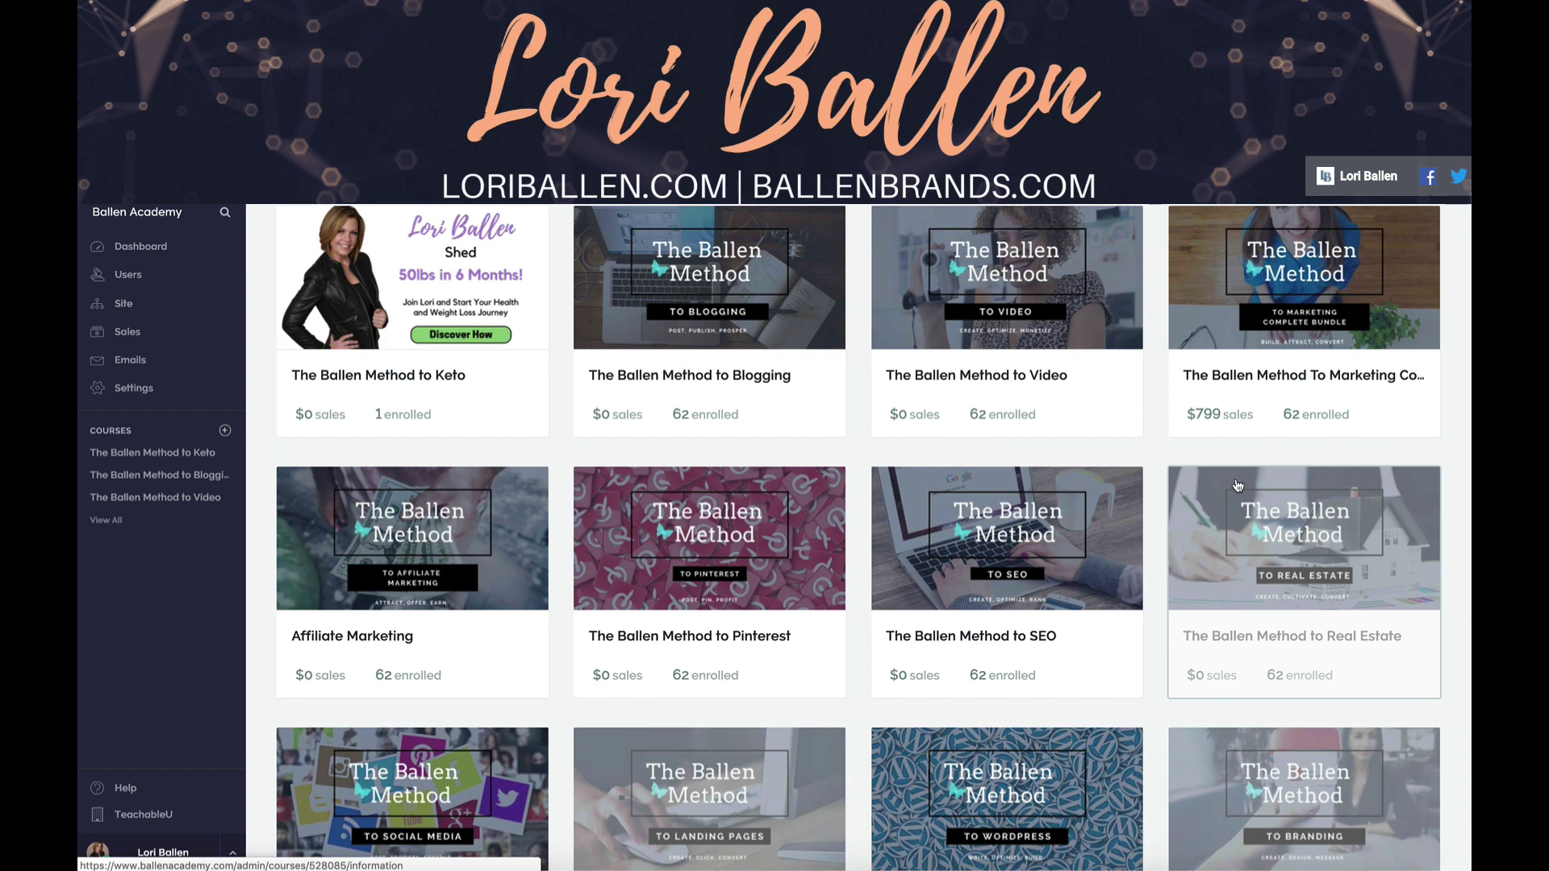
pyautogui.scroll(-1, 1237, 485)
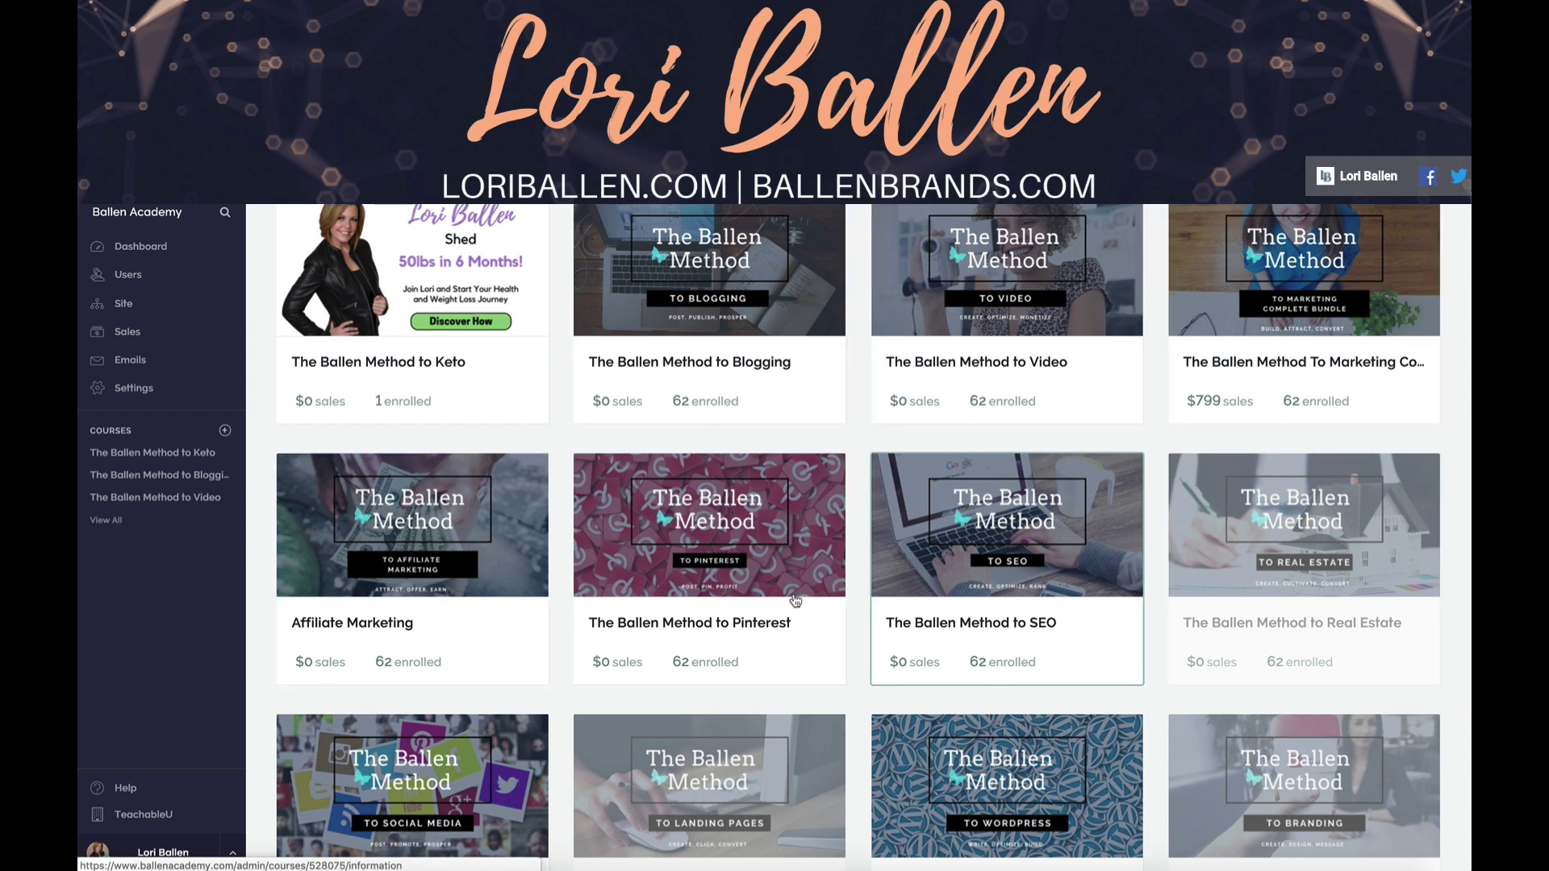
pyautogui.scroll(-1, 485, 547)
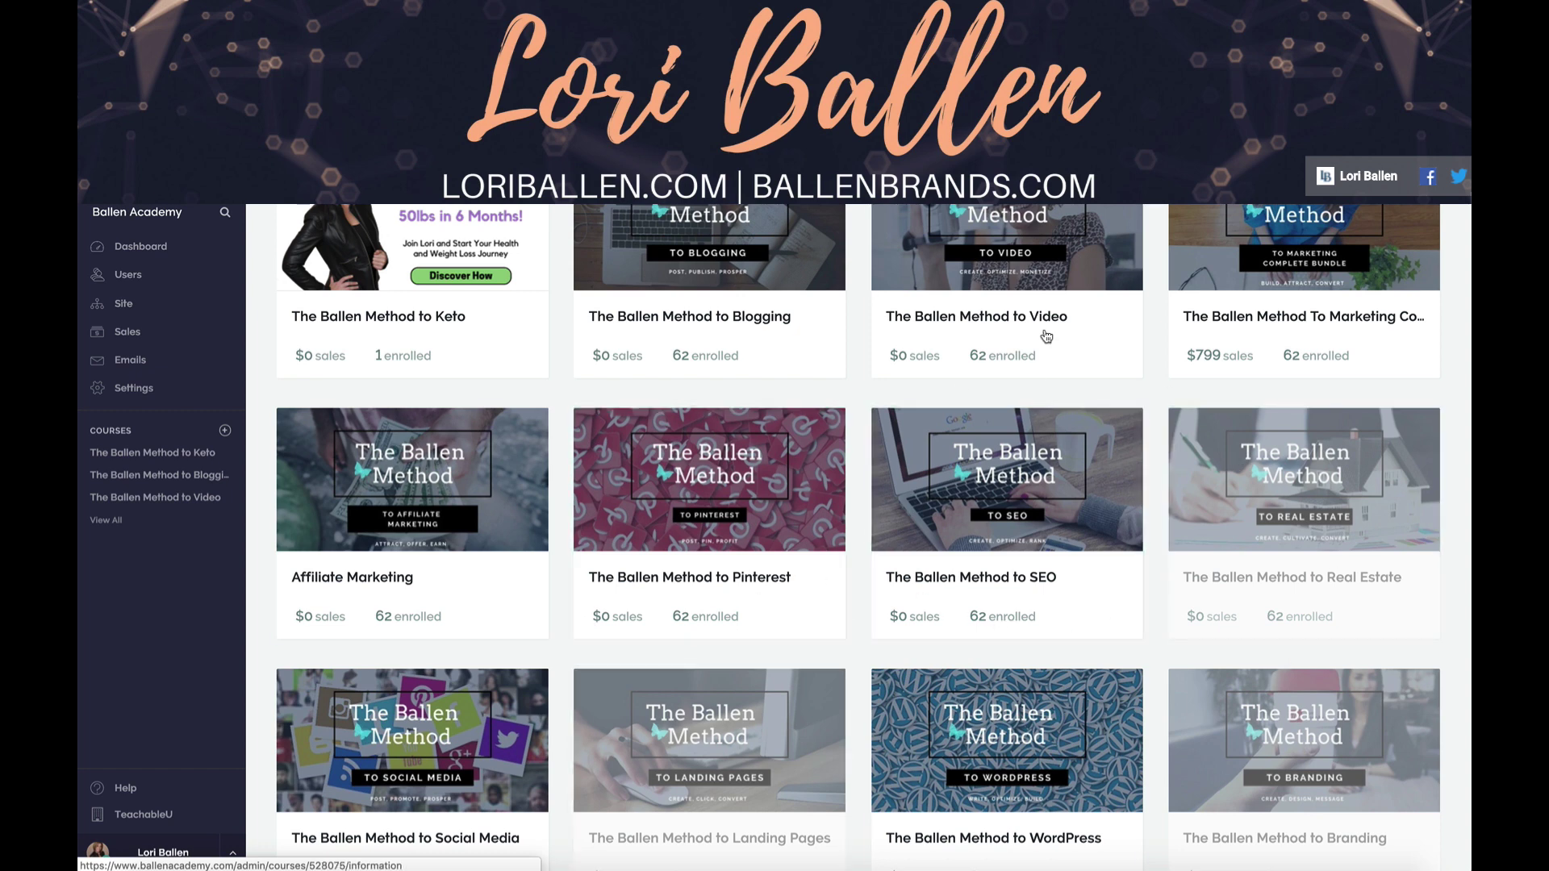
pyautogui.scroll(3, 1047, 338)
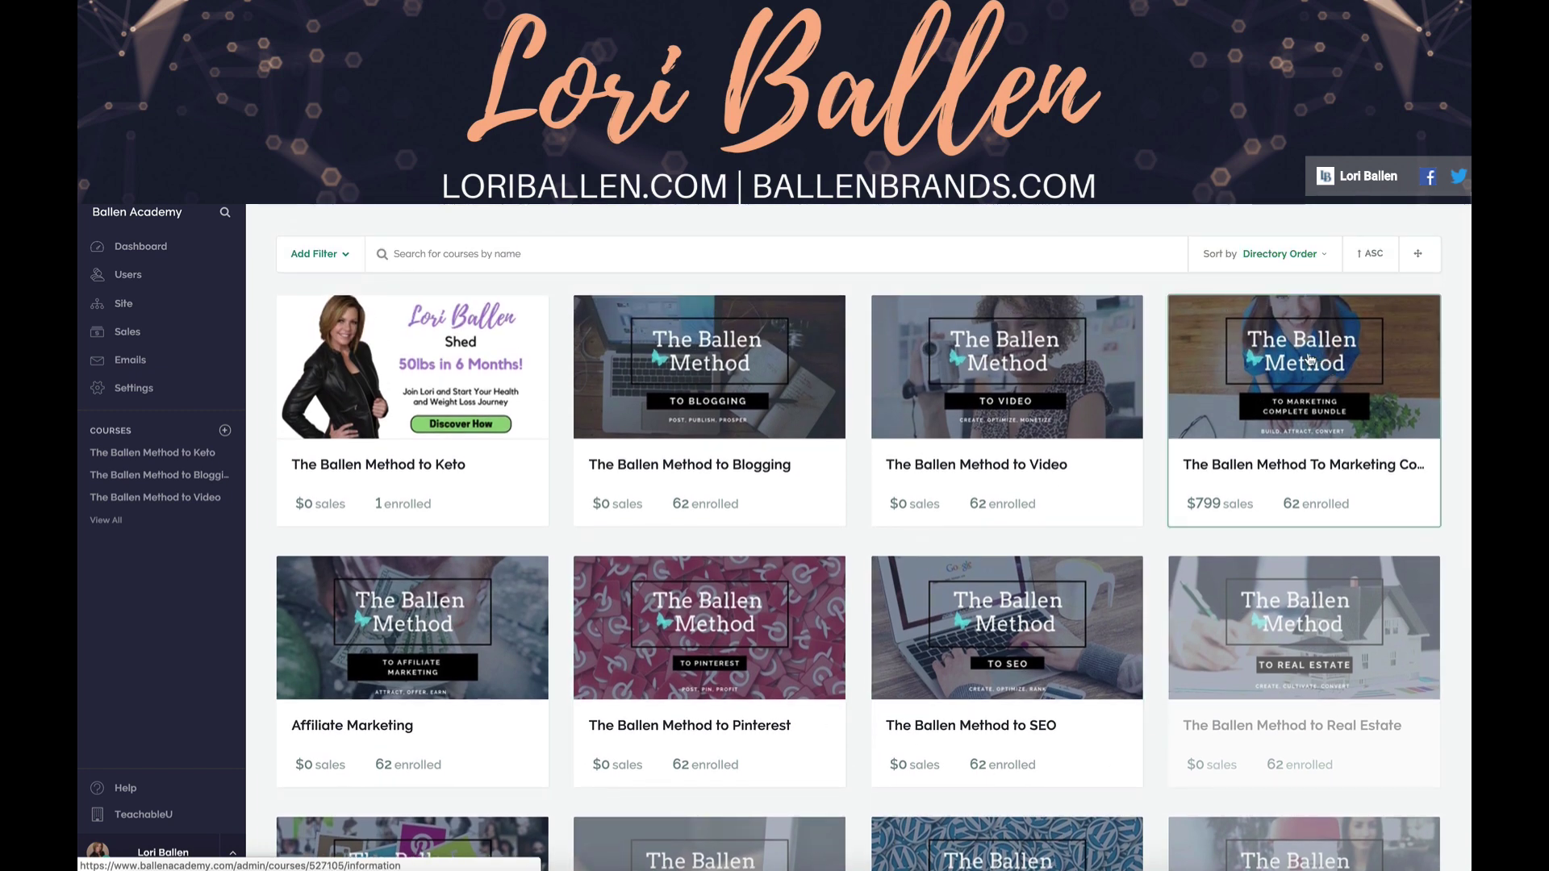
# Open the bundle contents of The Ballen Method To Marketing Complete Bundle and check which courses can be added.
pyautogui.click(1309, 360)
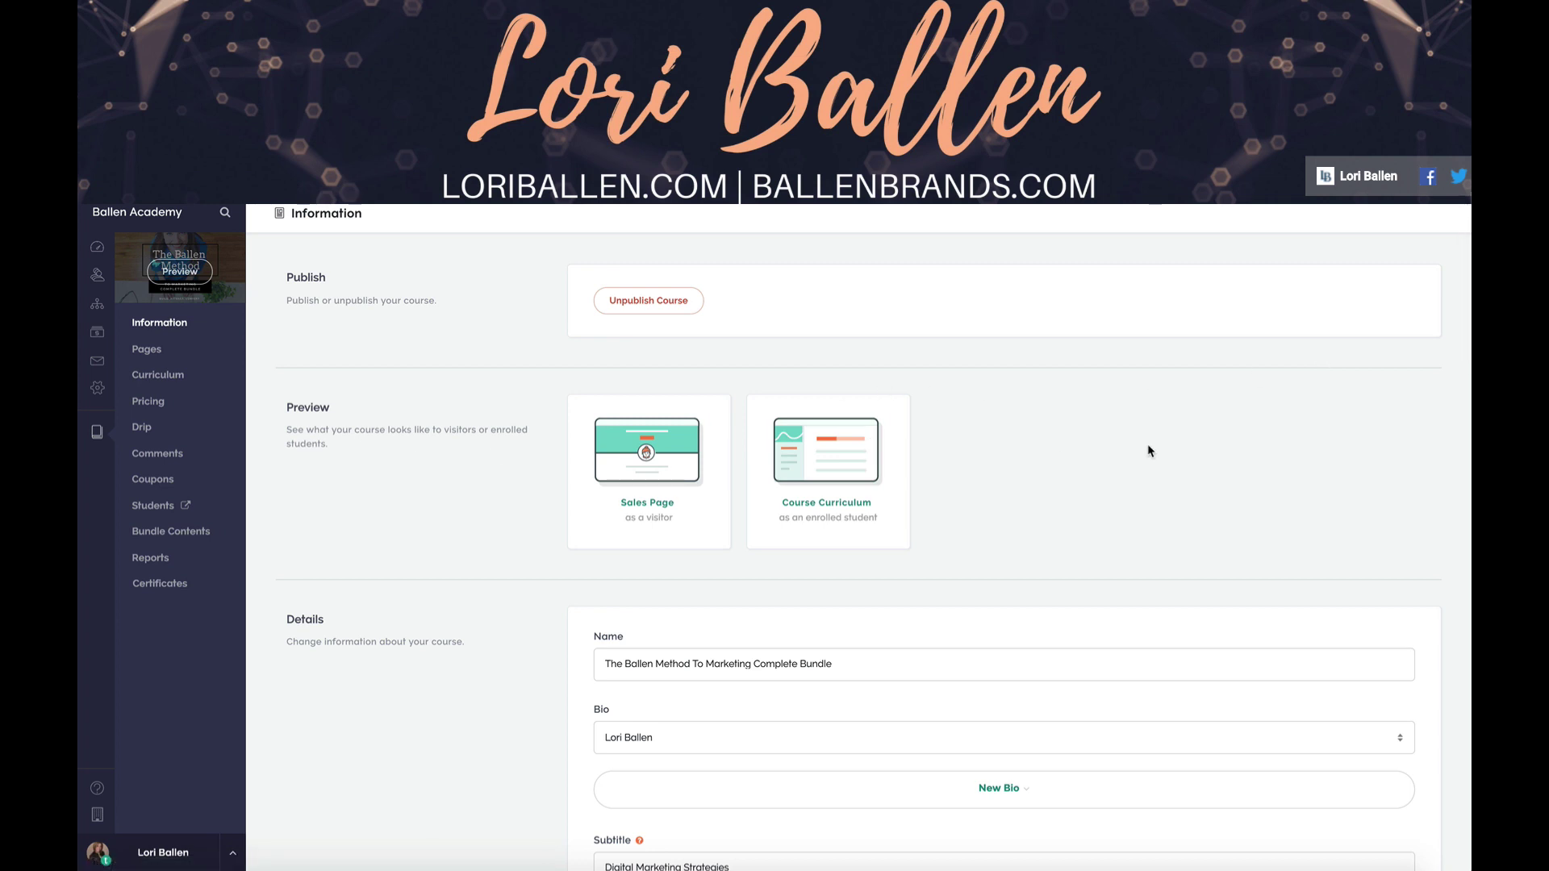
pyautogui.scroll(-3, 1147, 444)
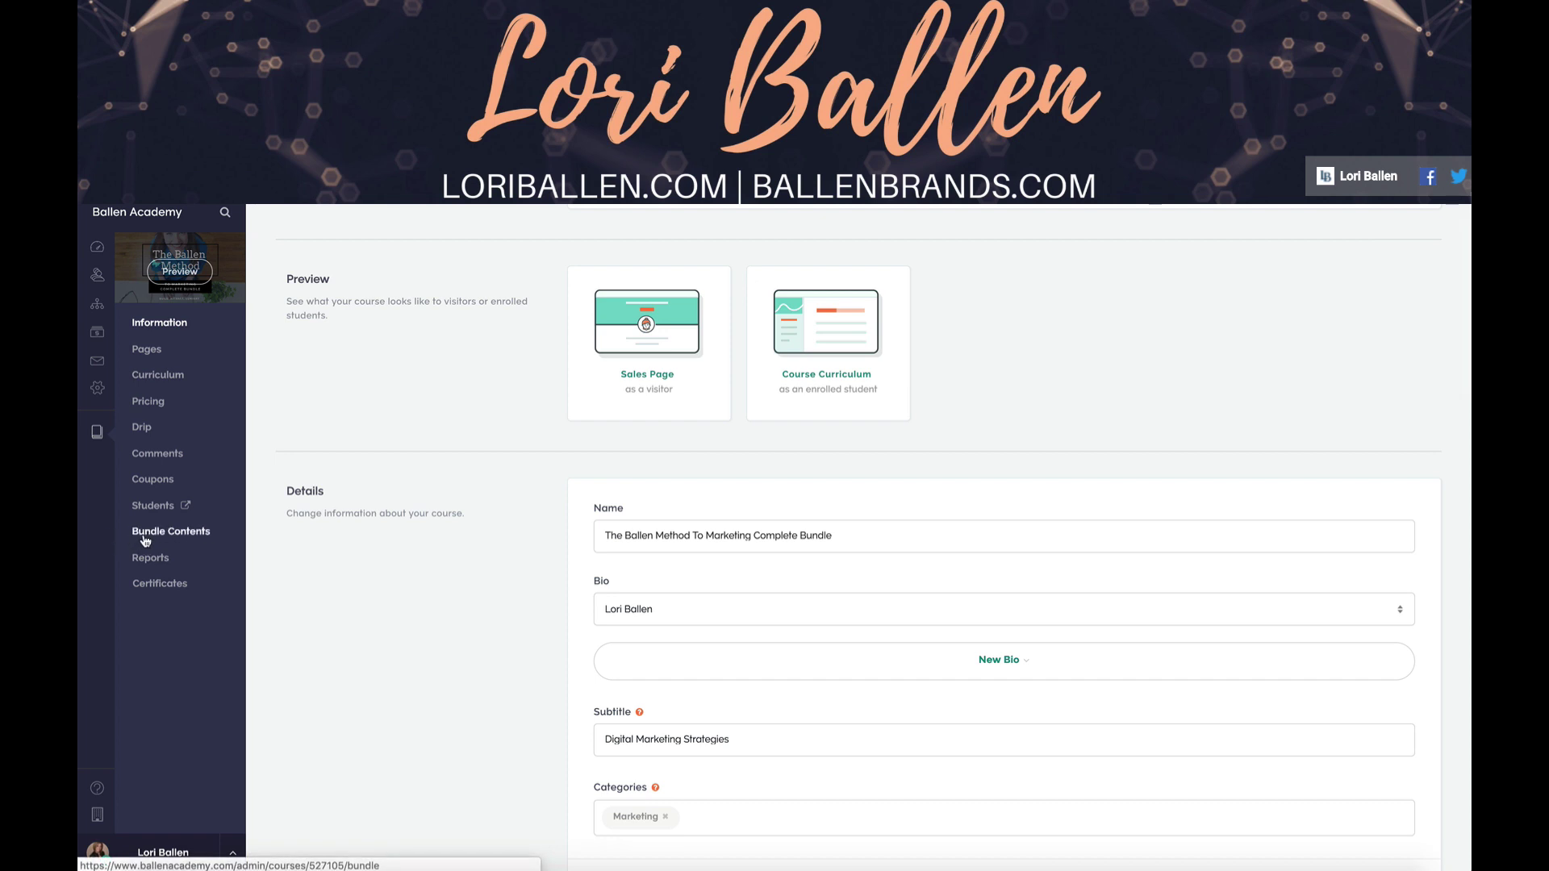
pyautogui.click(183, 538)
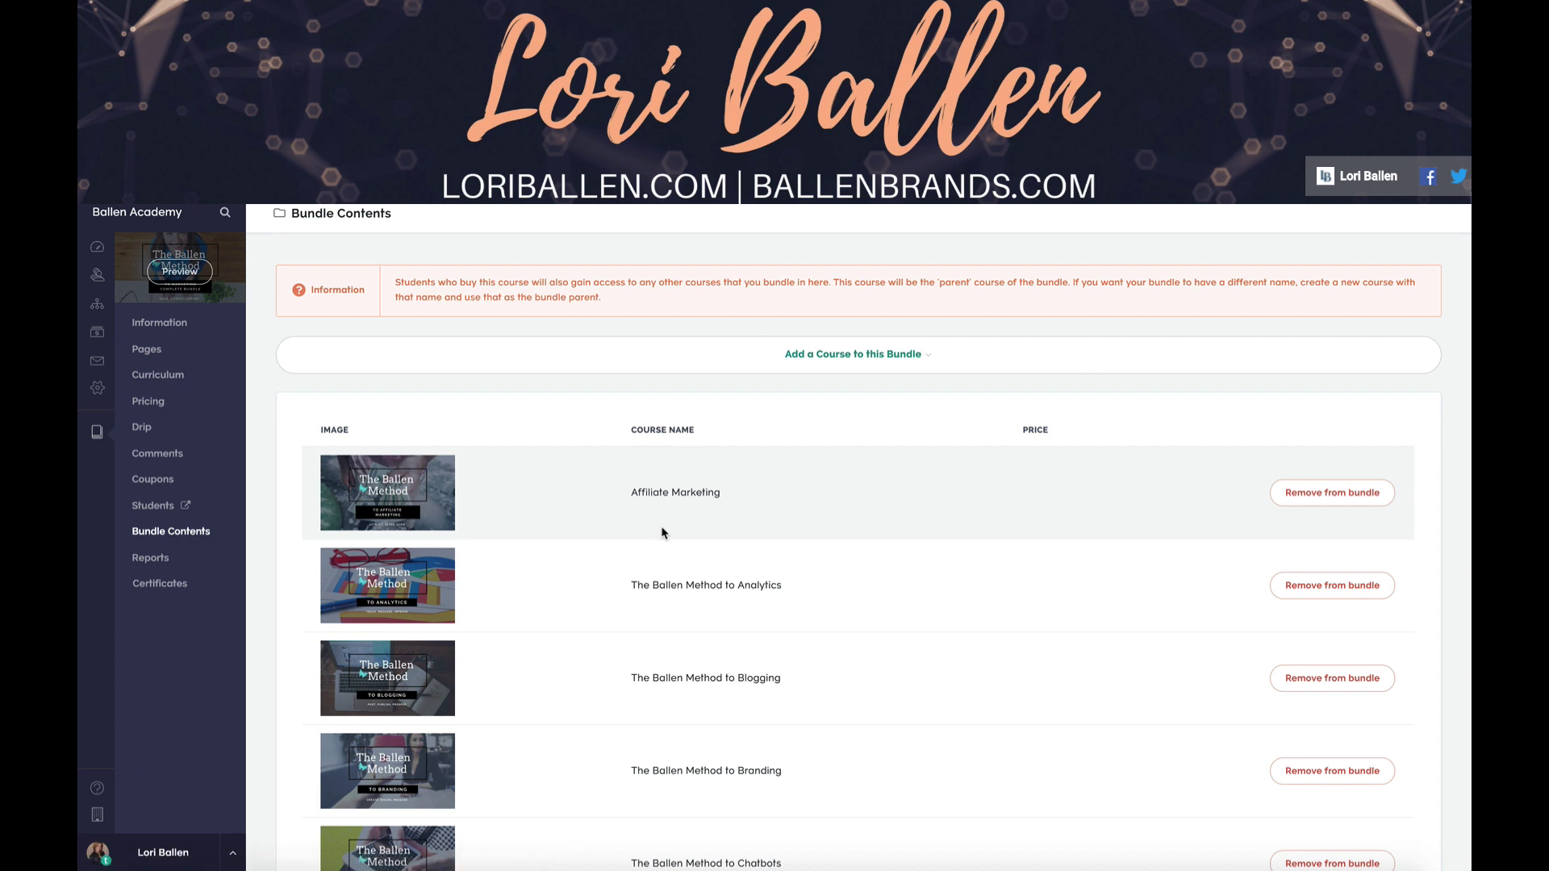
pyautogui.click(927, 361)
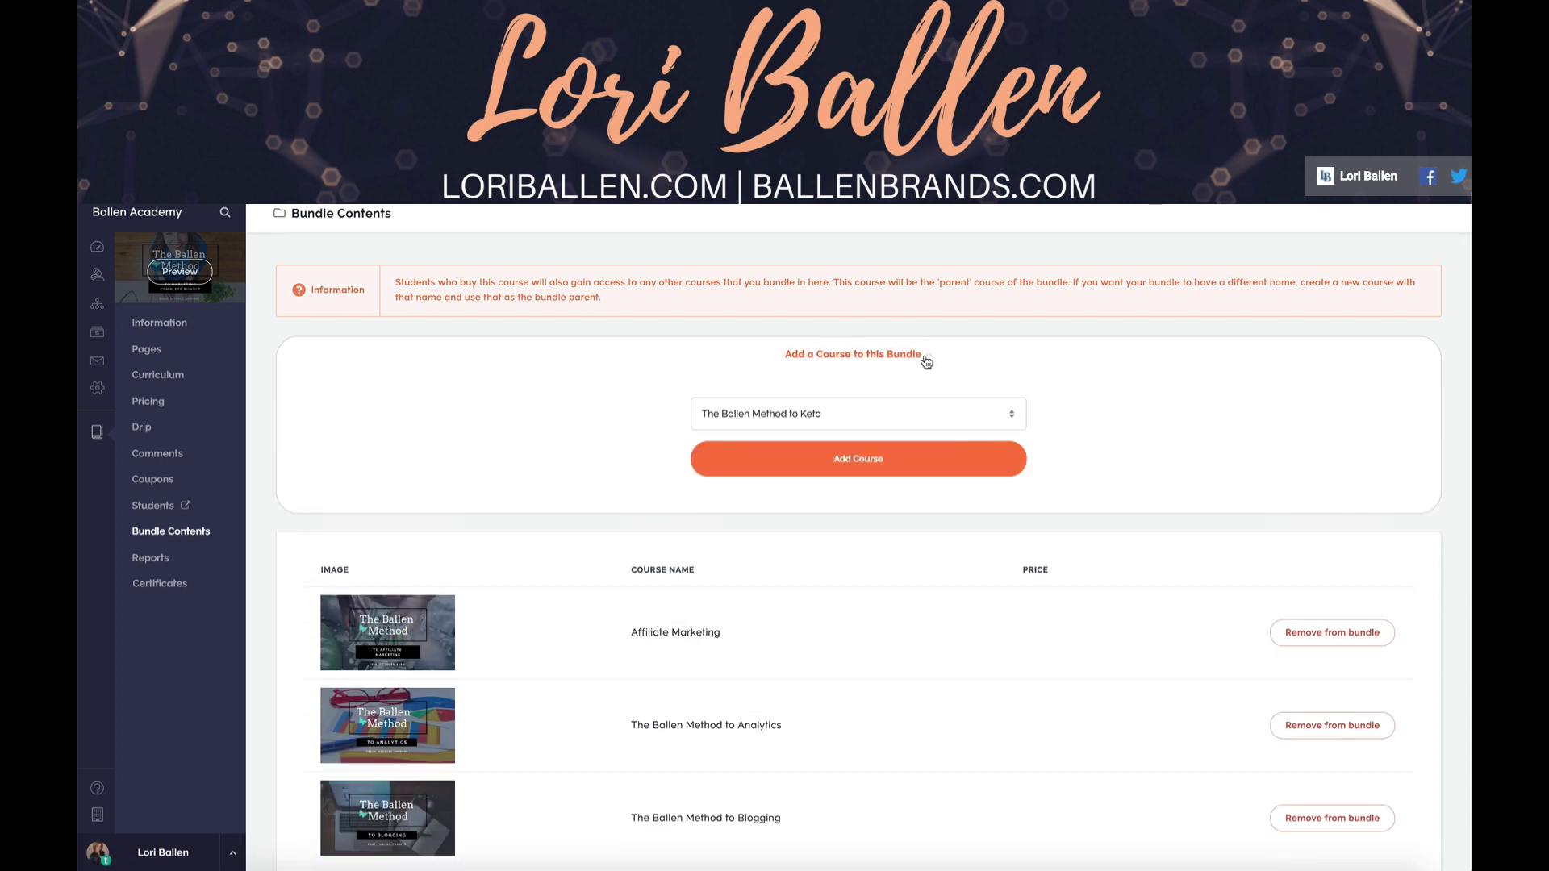
pyautogui.click(864, 424)
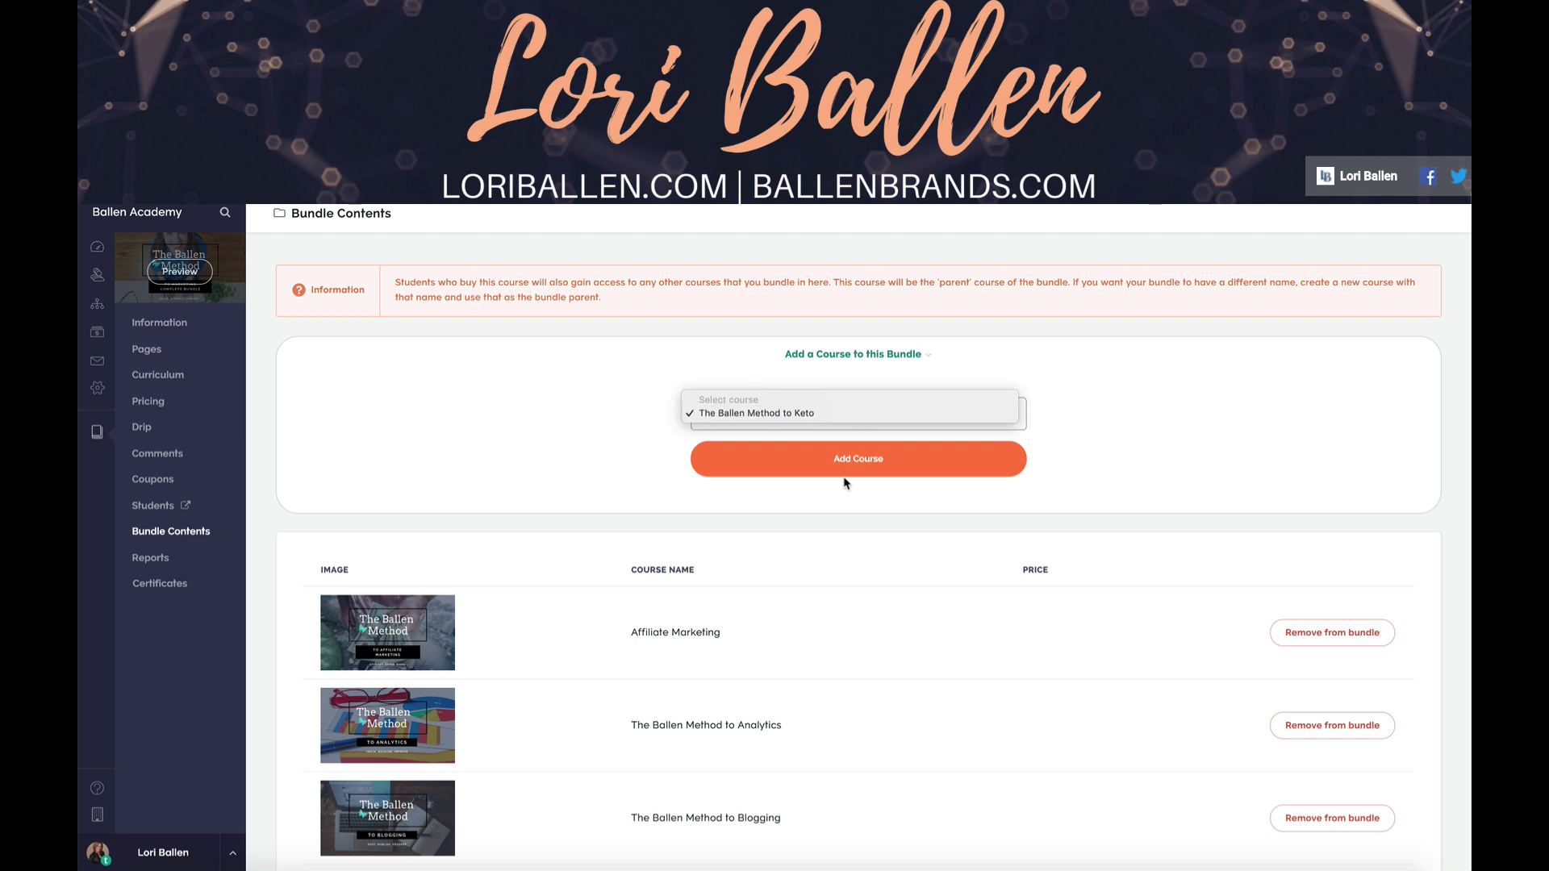
pyautogui.click(608, 462)
# Look through the list of courses already included in the marketing bundle.
pyautogui.scroll(-5, 536, 439)
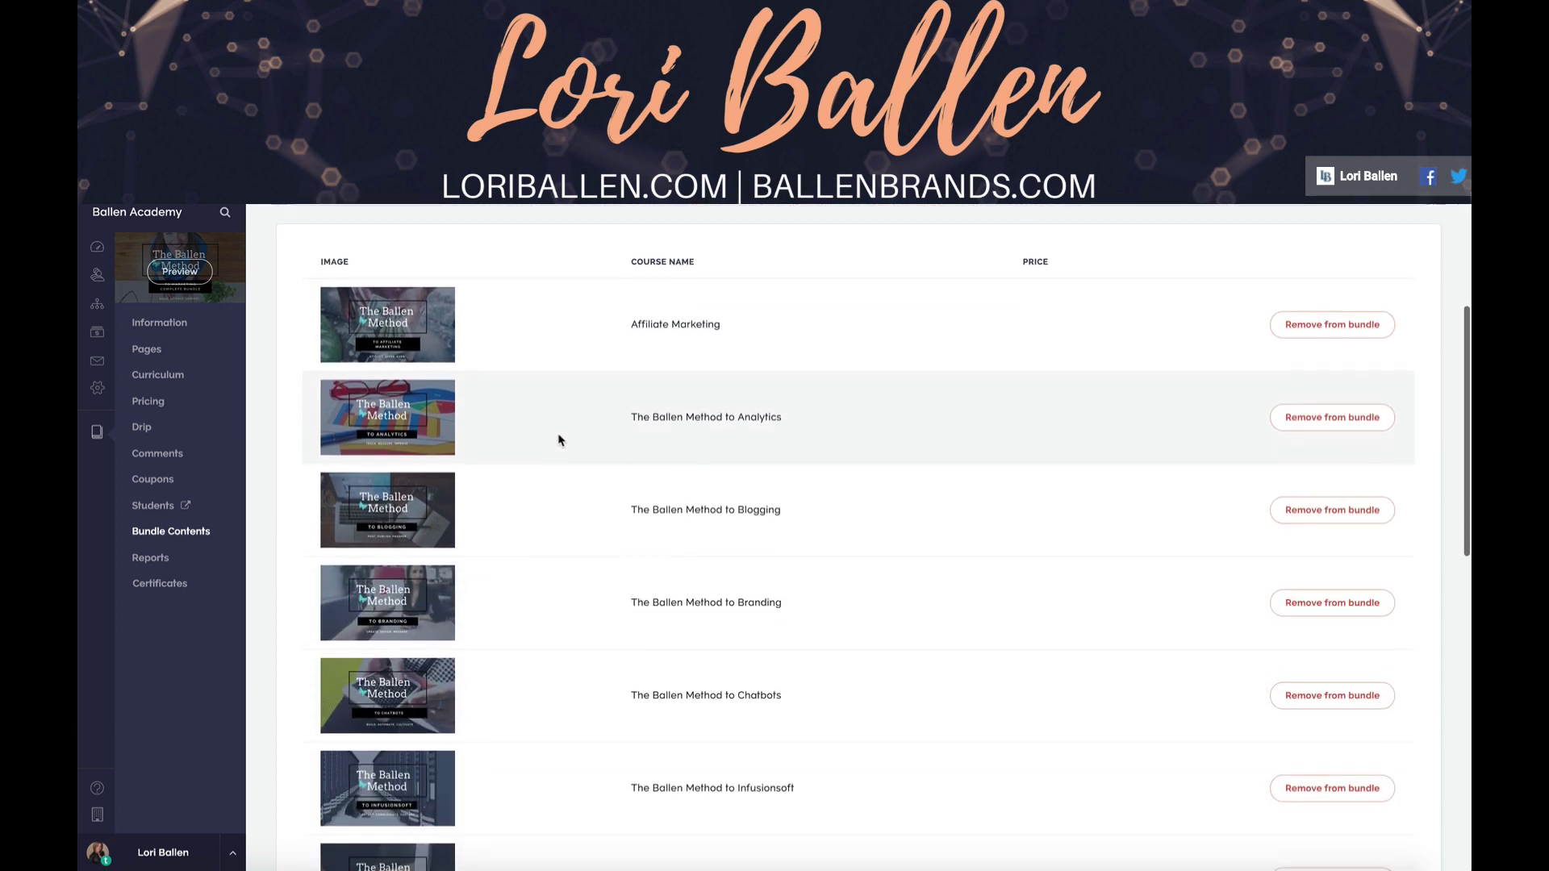
pyautogui.scroll(-9, 567, 439)
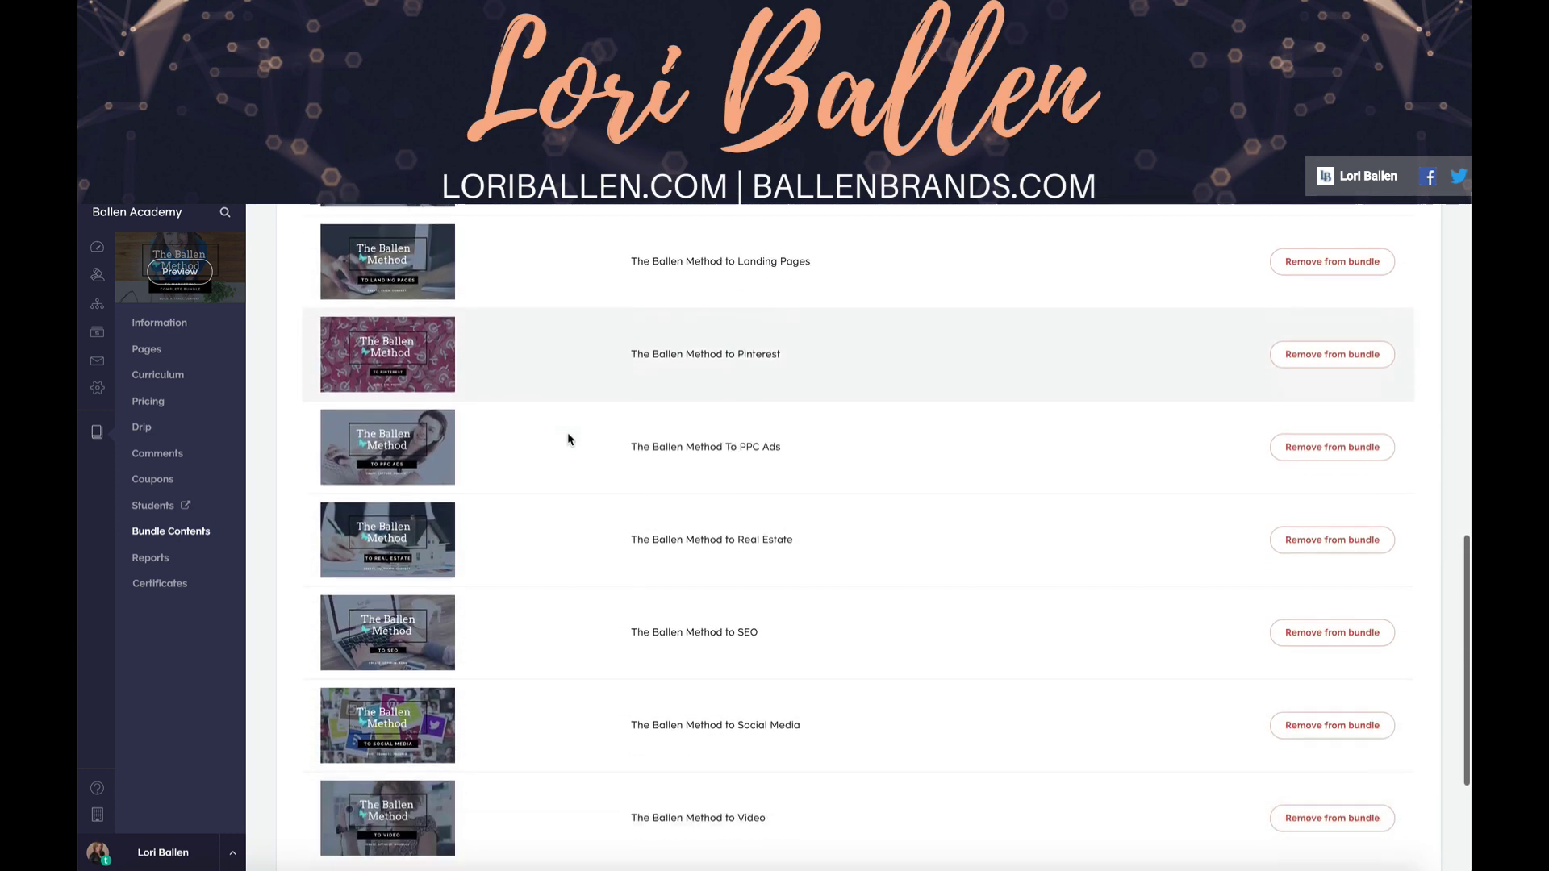
pyautogui.scroll(15, 702, 543)
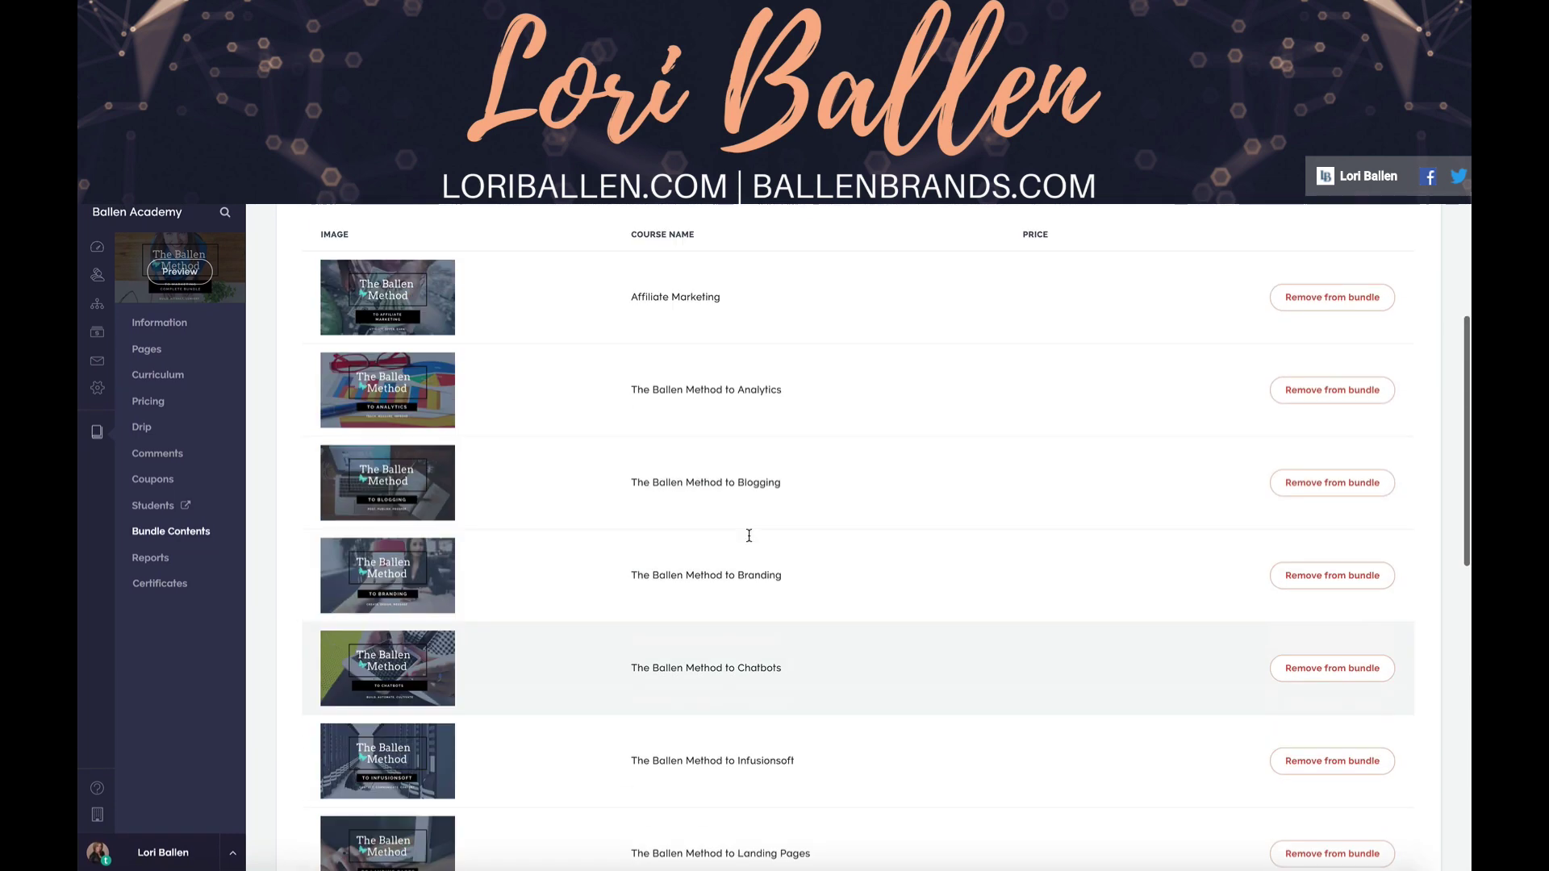
pyautogui.scroll(-7, 731, 539)
pyautogui.scroll(3, 725, 543)
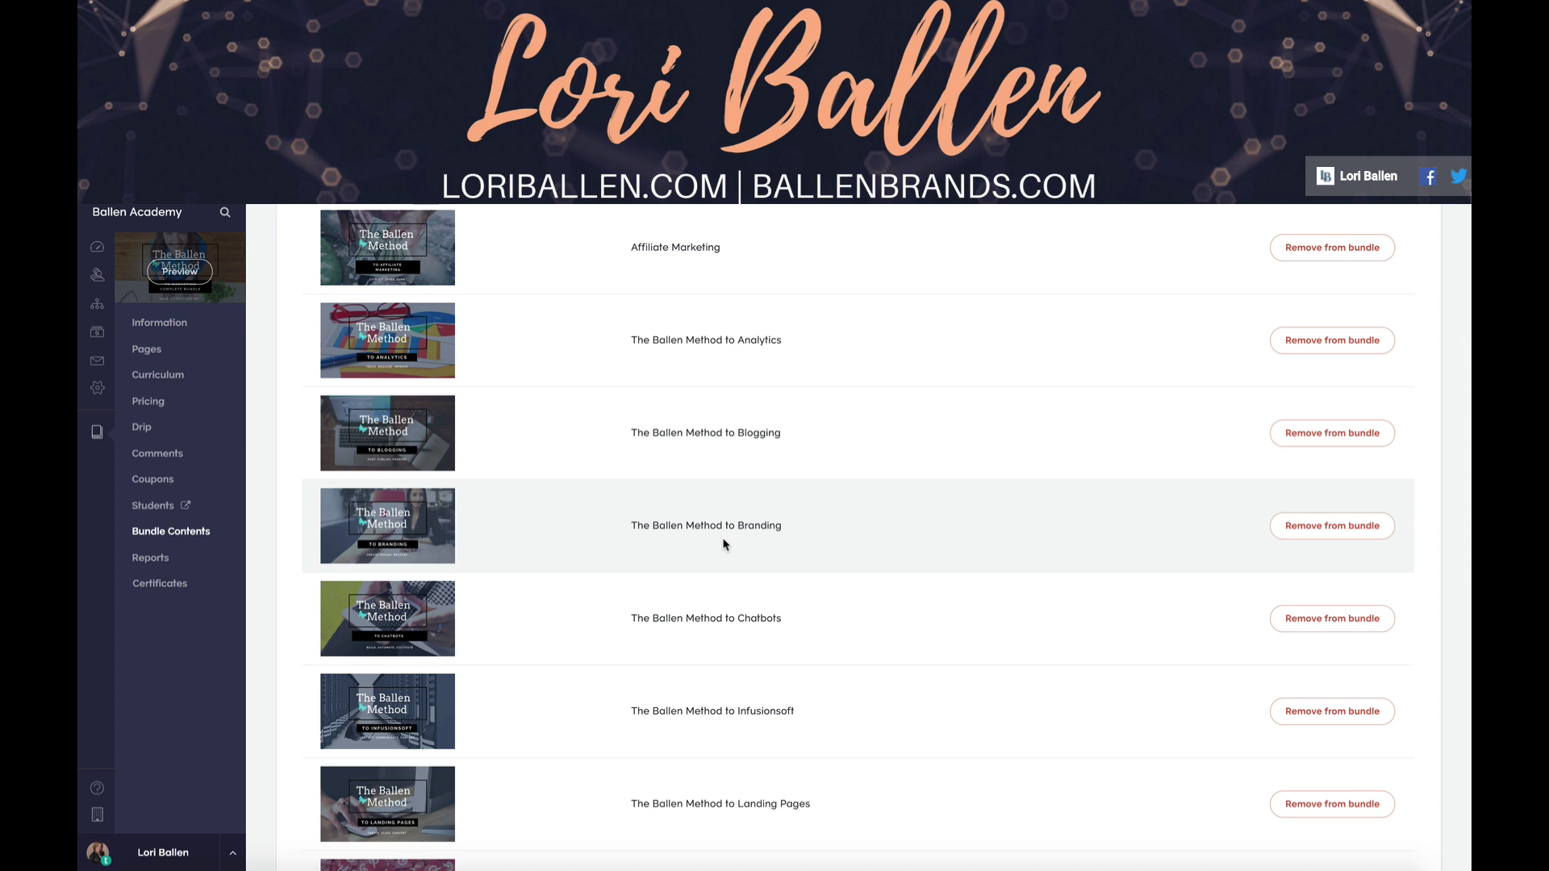
pyautogui.scroll(5, 725, 544)
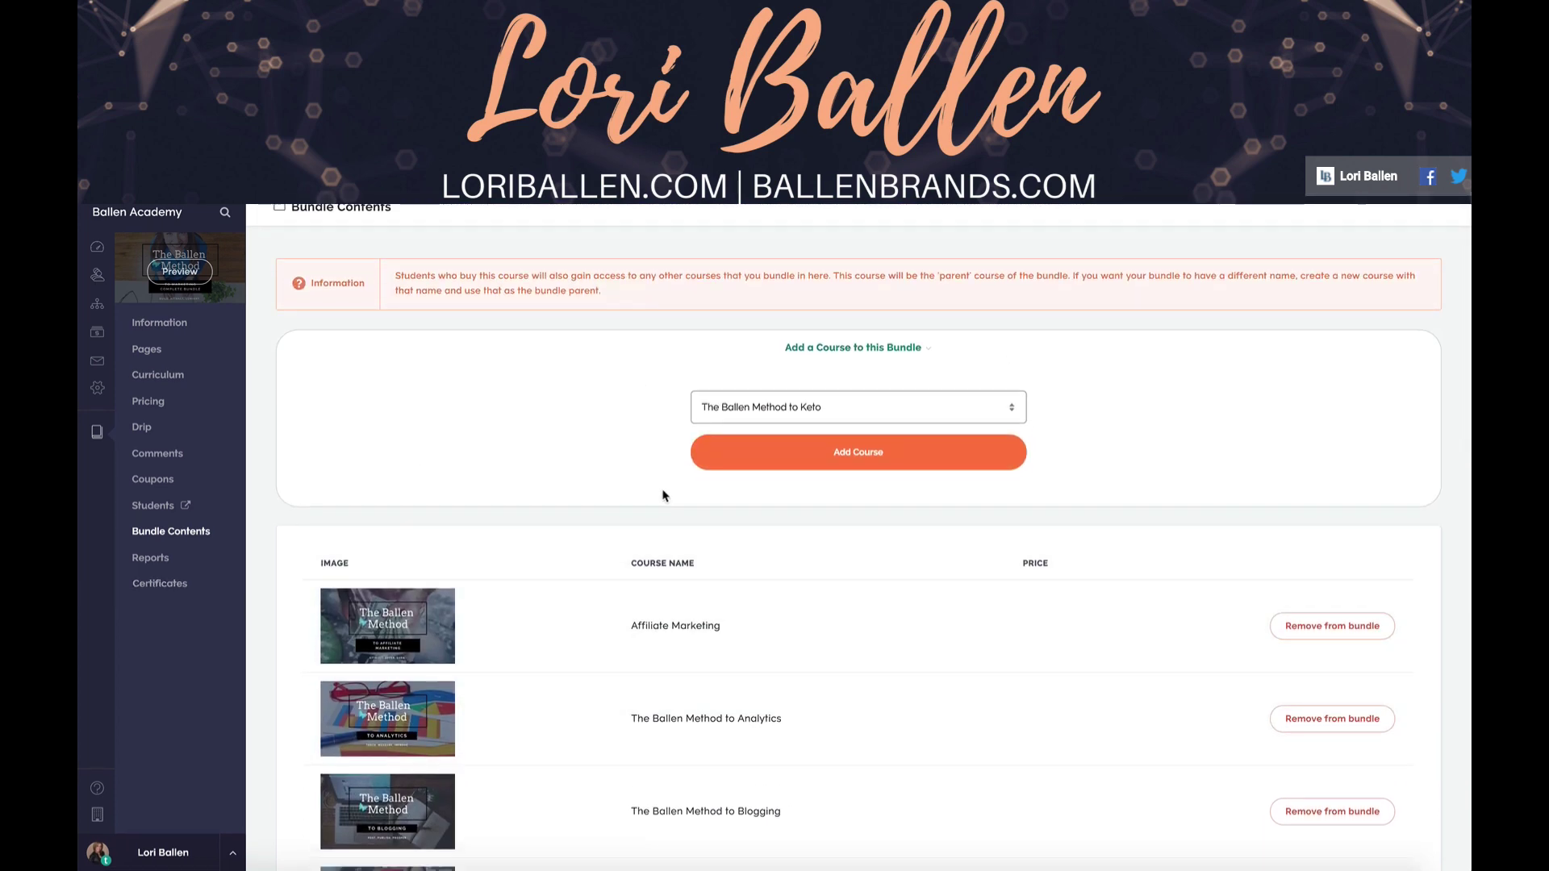
pyautogui.scroll(-5, 670, 493)
pyautogui.scroll(-6, 672, 493)
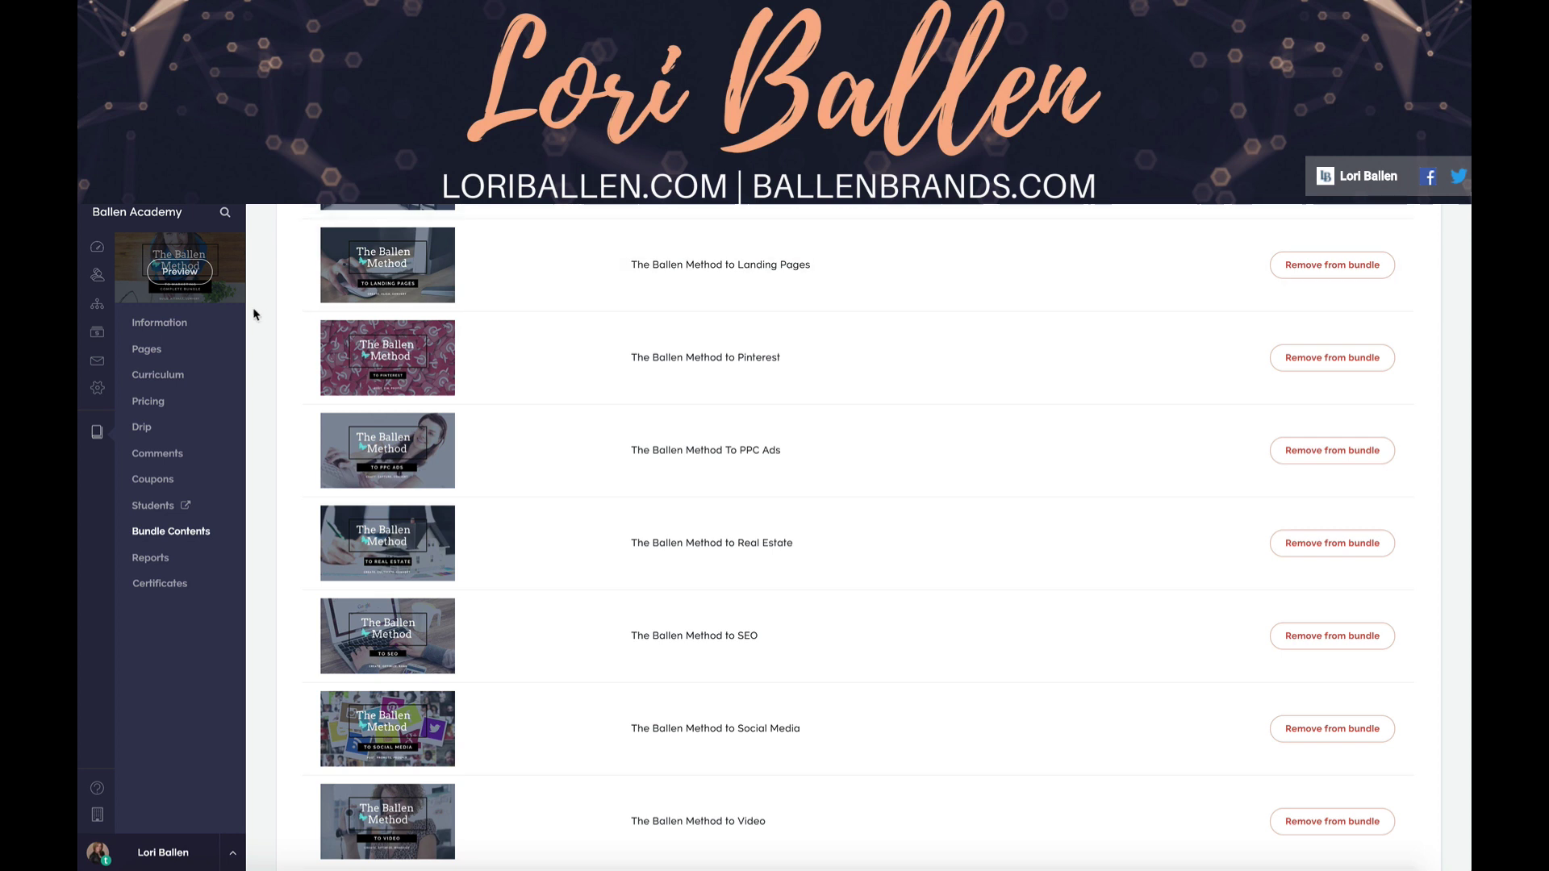
# Activate the affiliate program for a student in the user records and enter an affiliate commission of 20%.
pyautogui.click(103, 280)
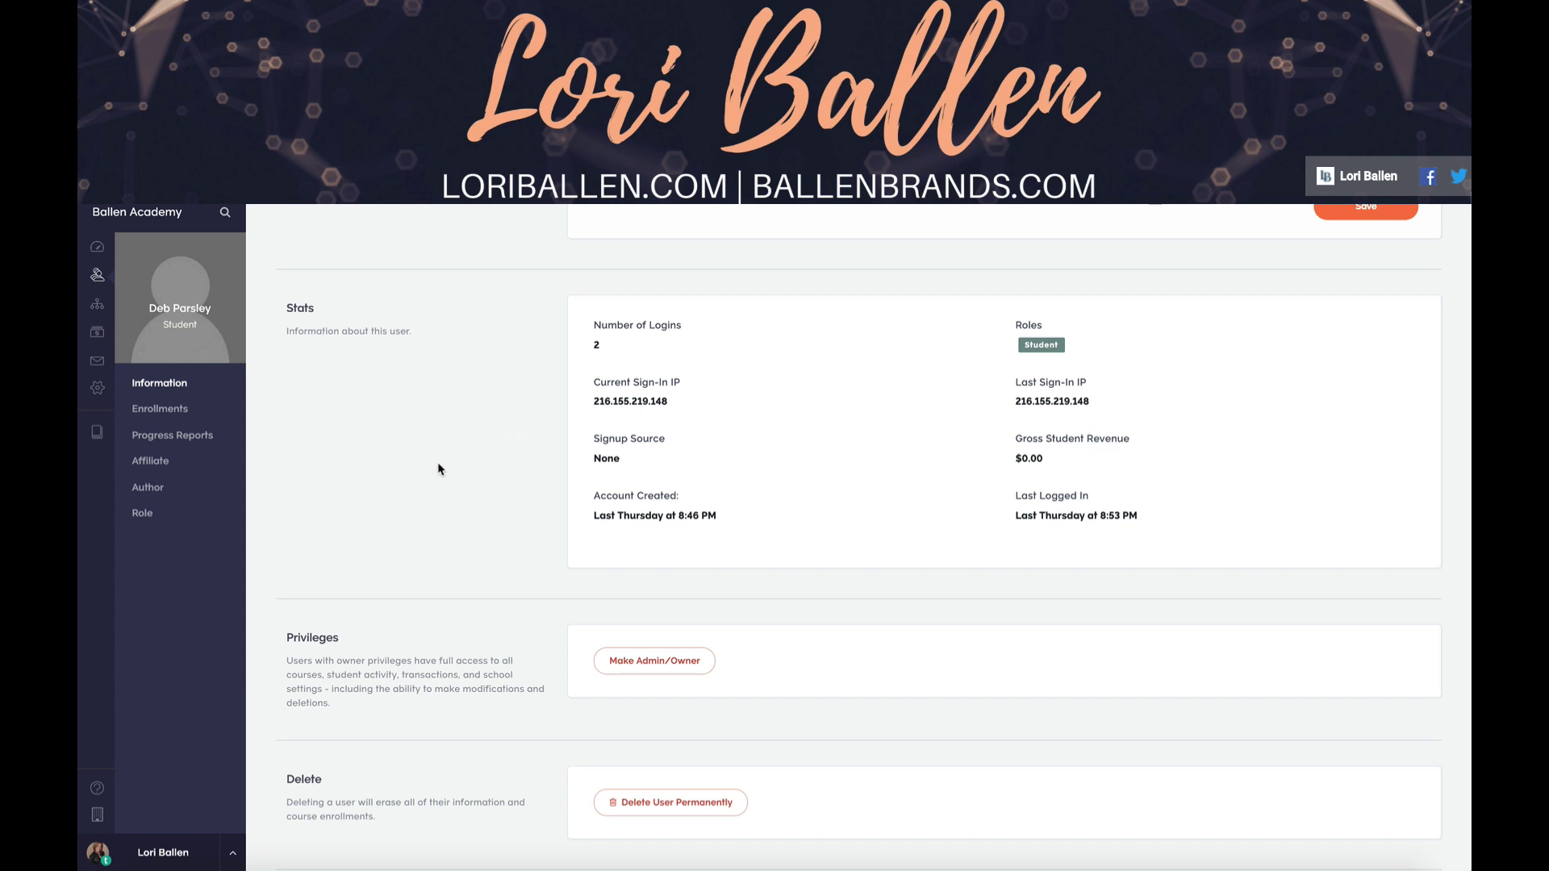
pyautogui.click(150, 462)
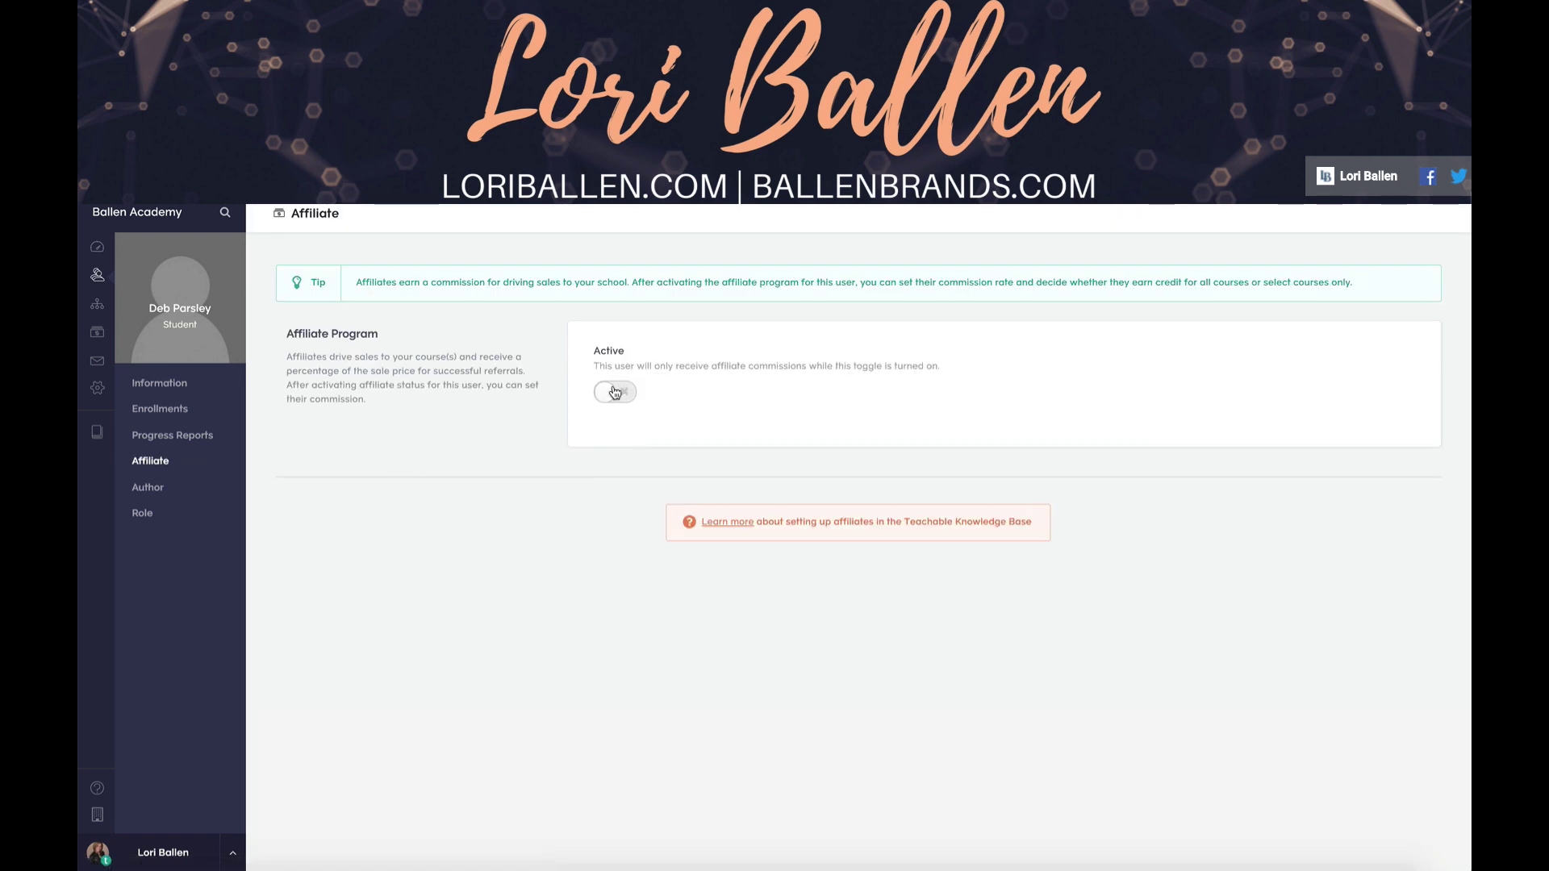
pyautogui.click(623, 395)
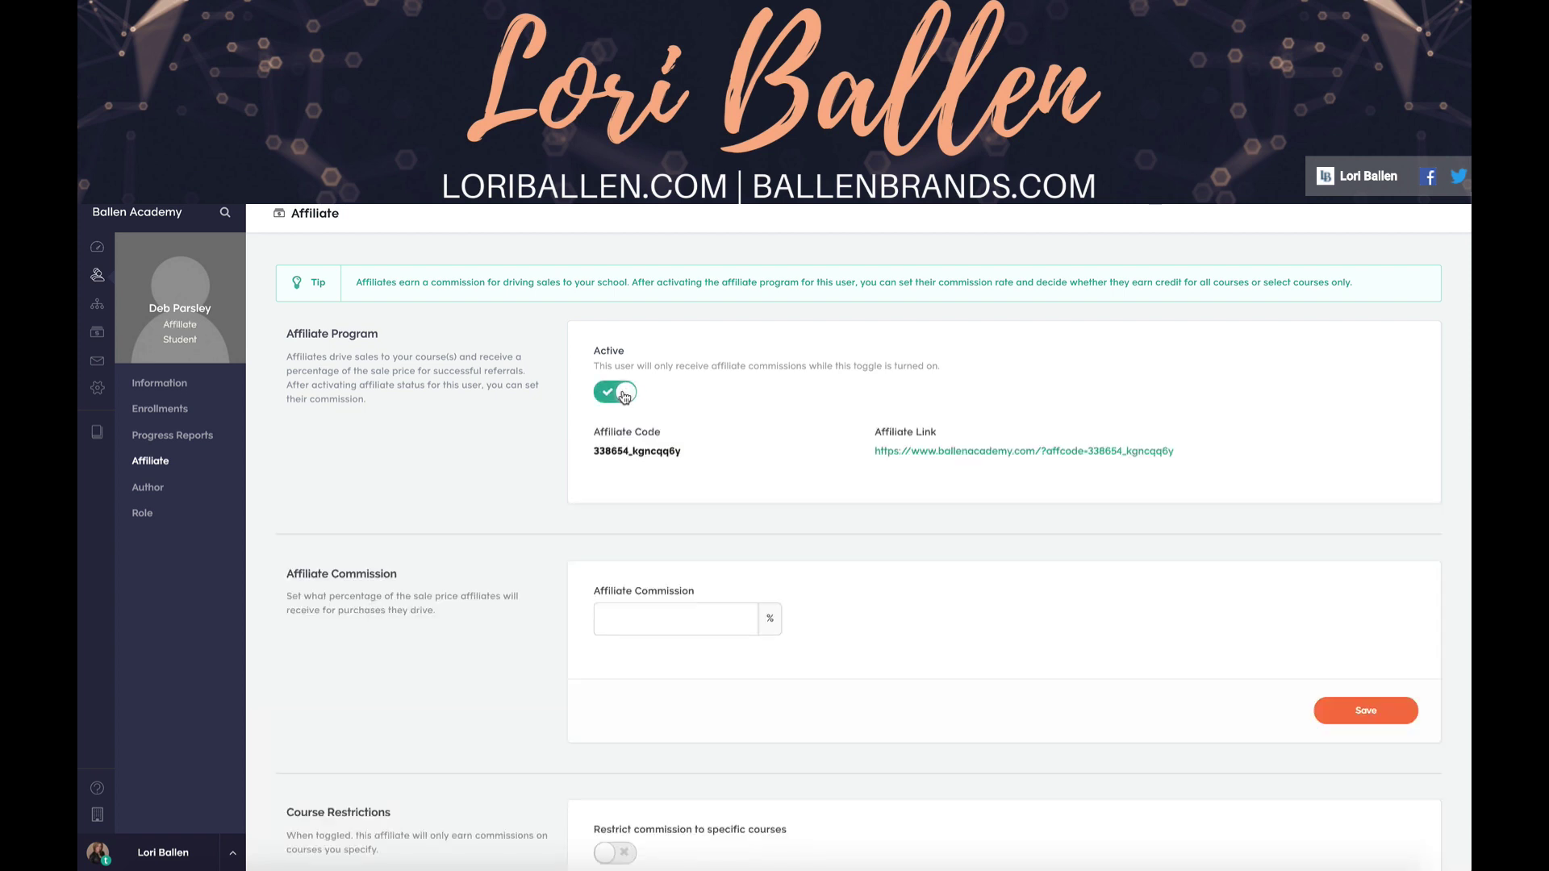
pyautogui.scroll(-2, 811, 464)
pyautogui.click(658, 533)
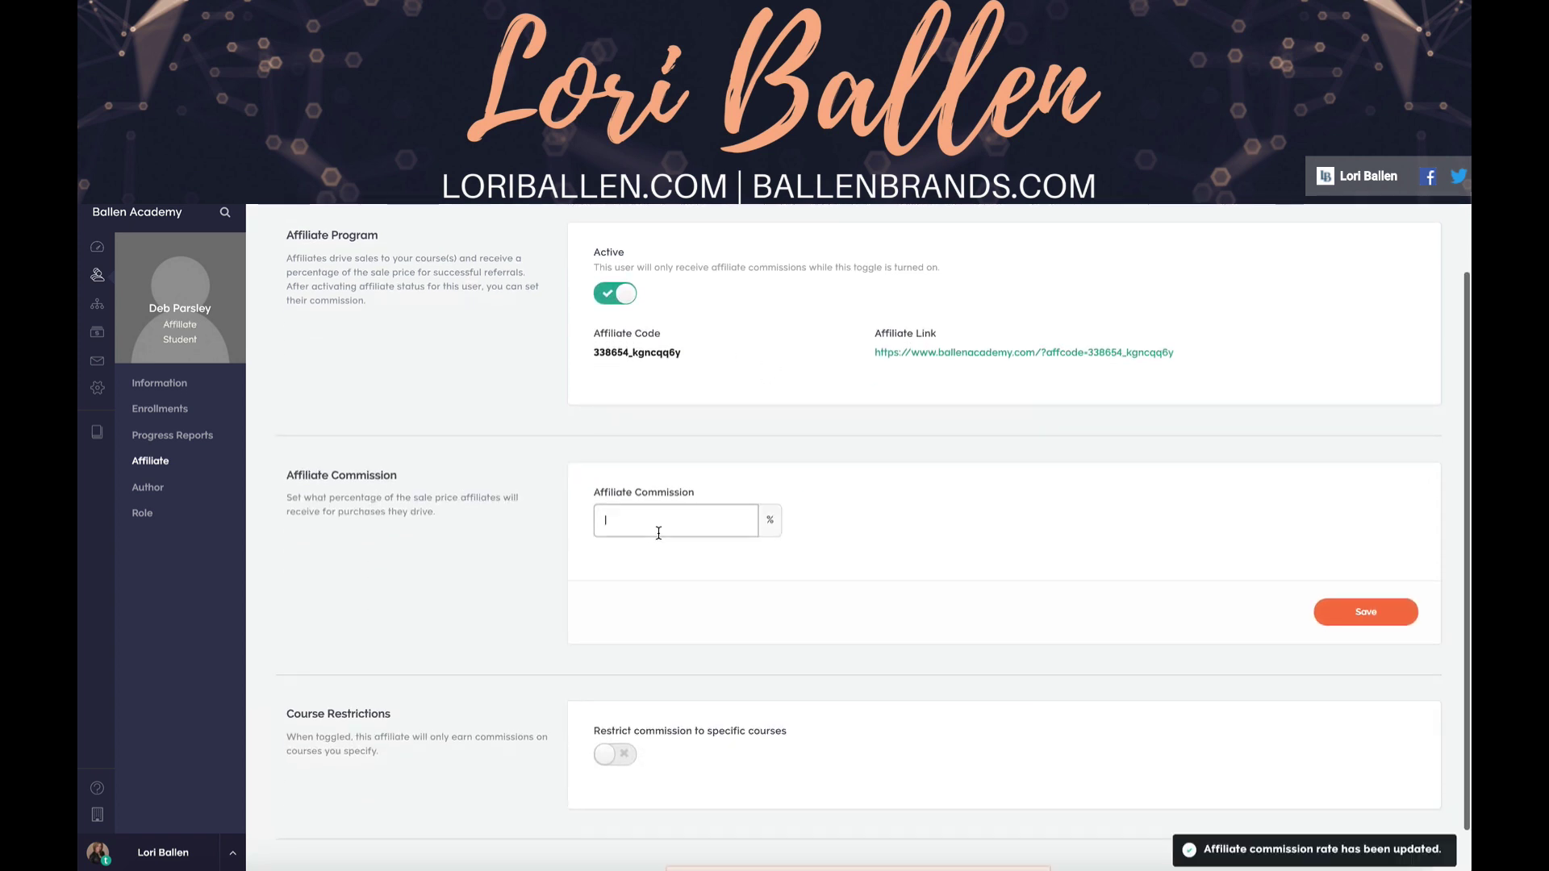
pyautogui.write('20')
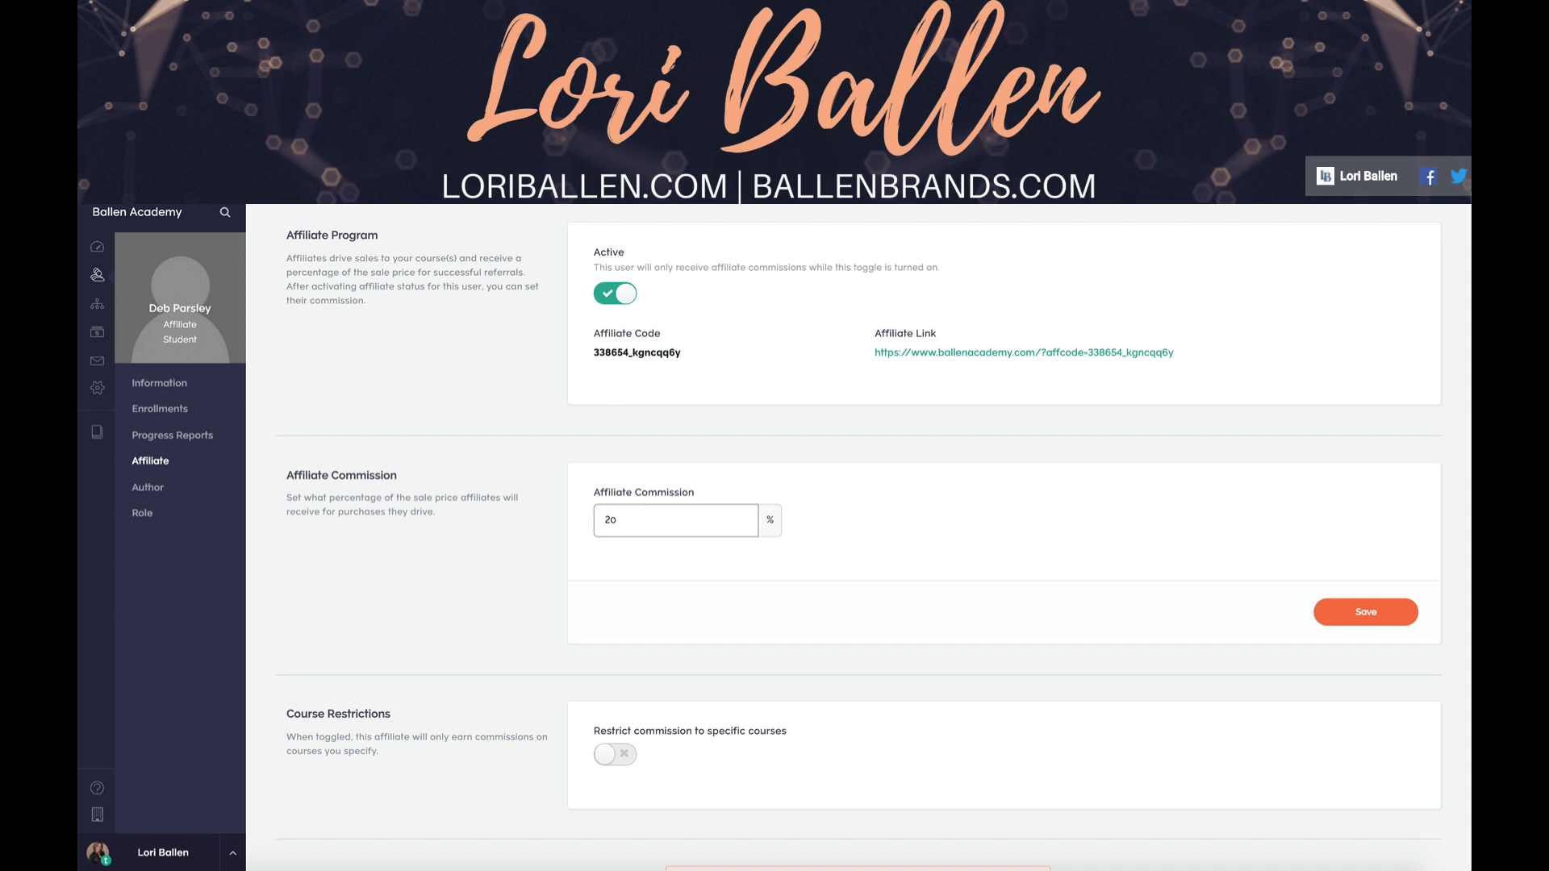
# Restrict the affiliate's commission to specific courses and enable commissions for The Ballen Method to Blogging.
pyautogui.scroll(-1, 785, 612)
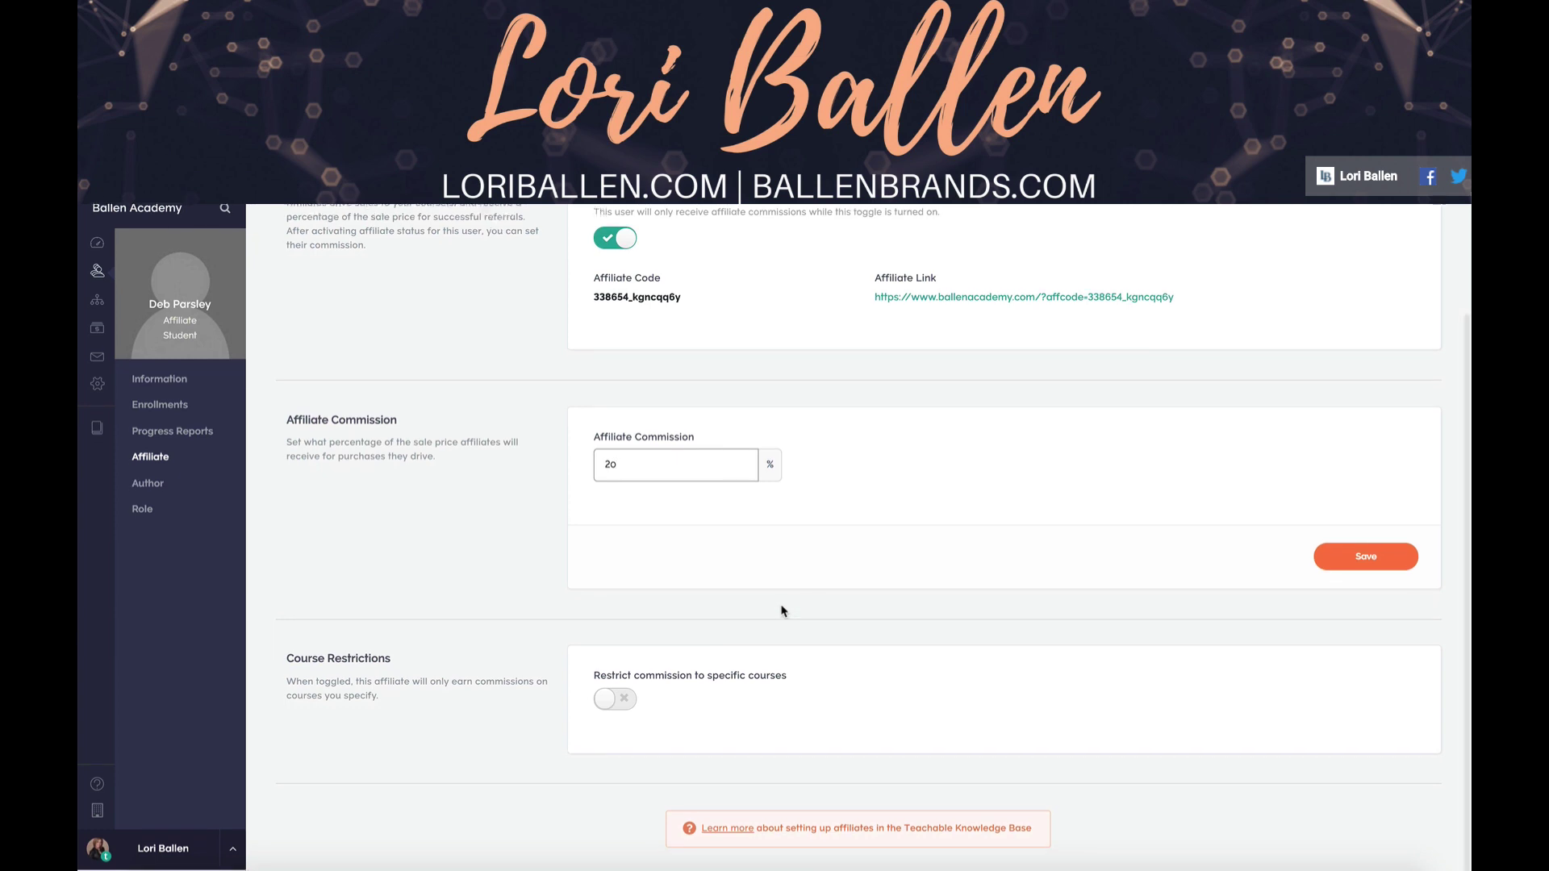
pyautogui.click(625, 706)
pyautogui.scroll(-3, 622, 714)
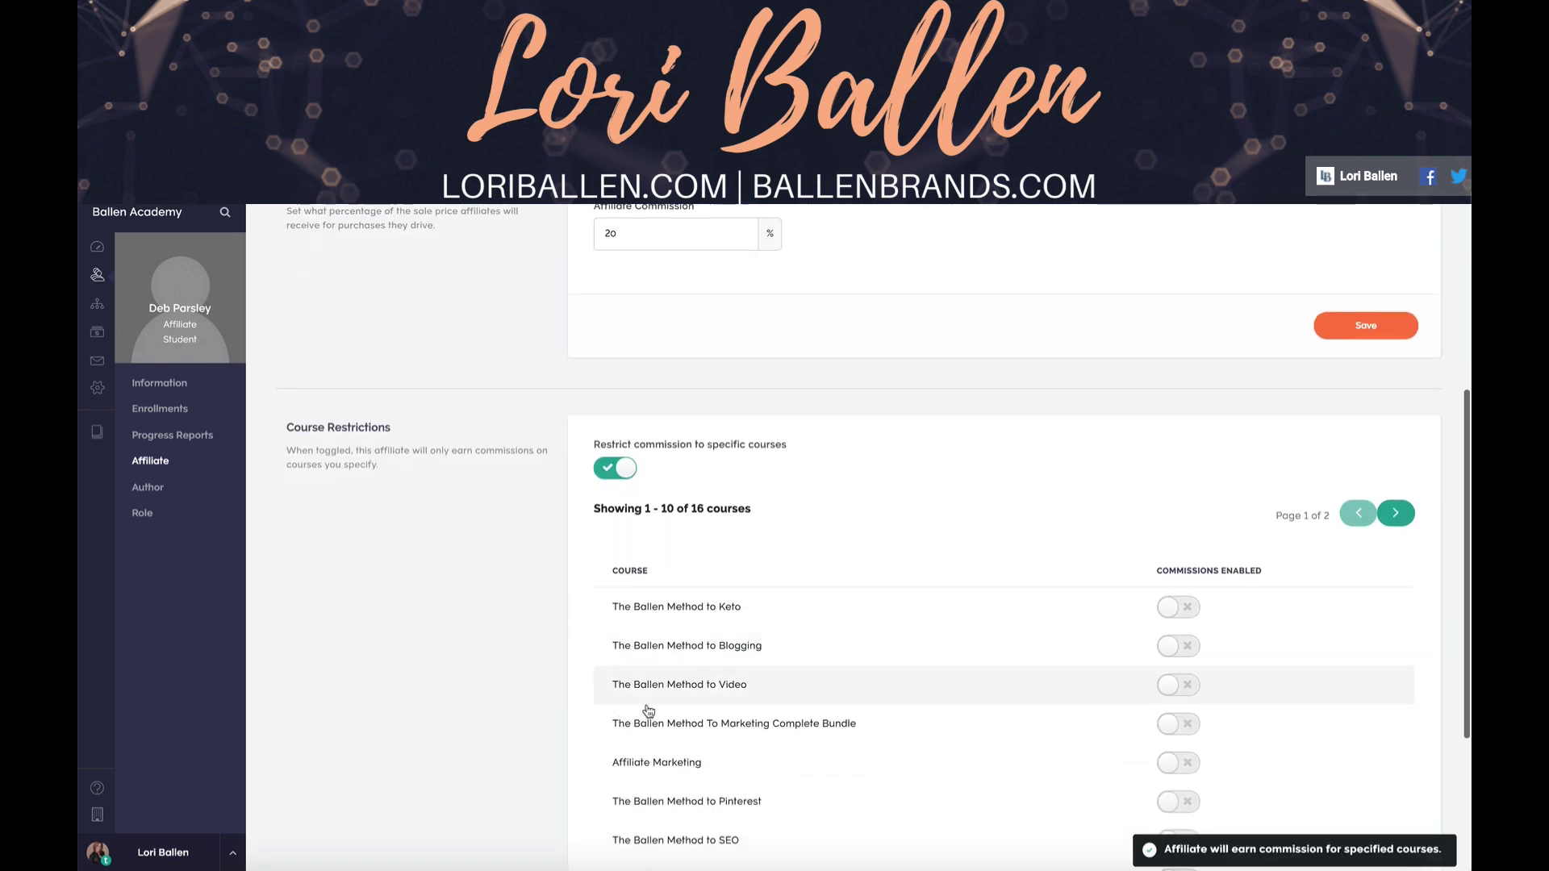
pyautogui.scroll(-3, 648, 710)
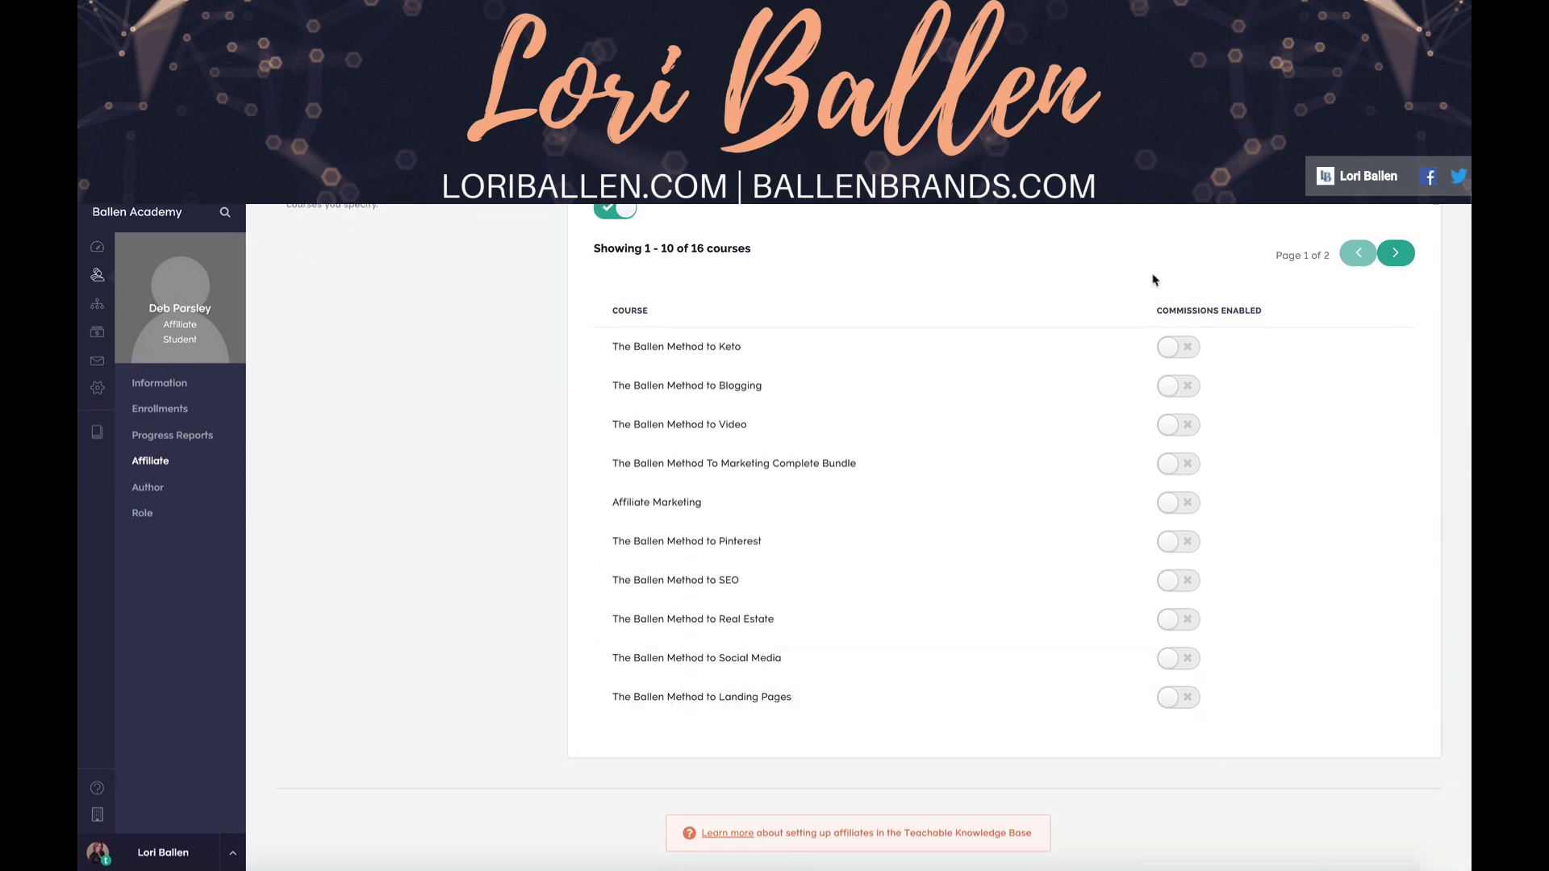
pyautogui.click(1189, 387)
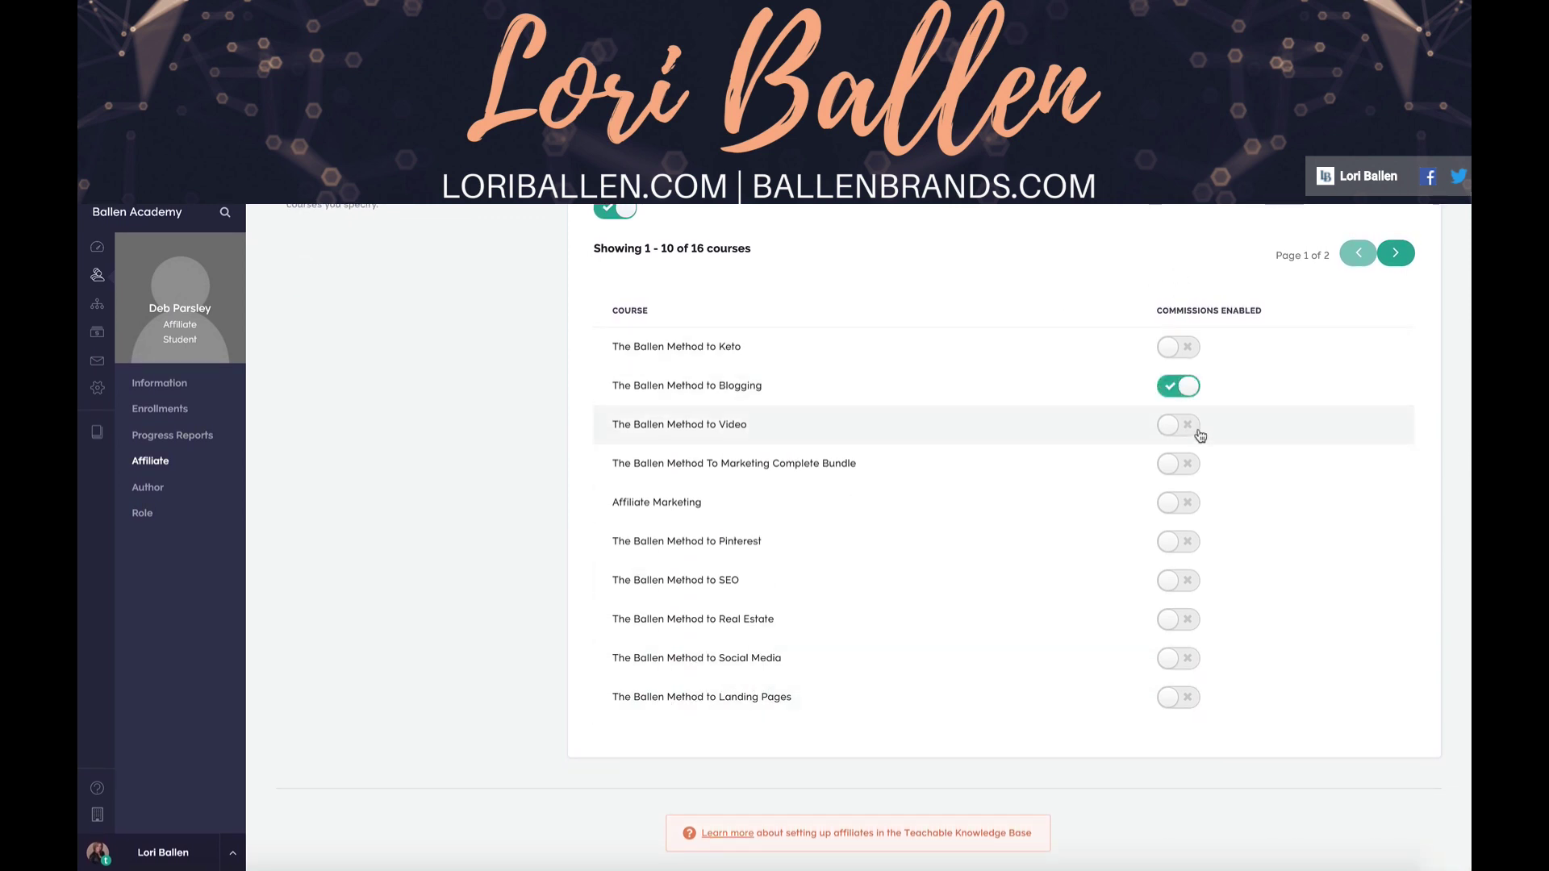
# Enable the affiliate's commissions for the Video, Marketing Complete Bundle, Affiliate Marketing, Pinterest and SEO courses.
pyautogui.click(1184, 425)
pyautogui.click(1183, 464)
pyautogui.click(1189, 504)
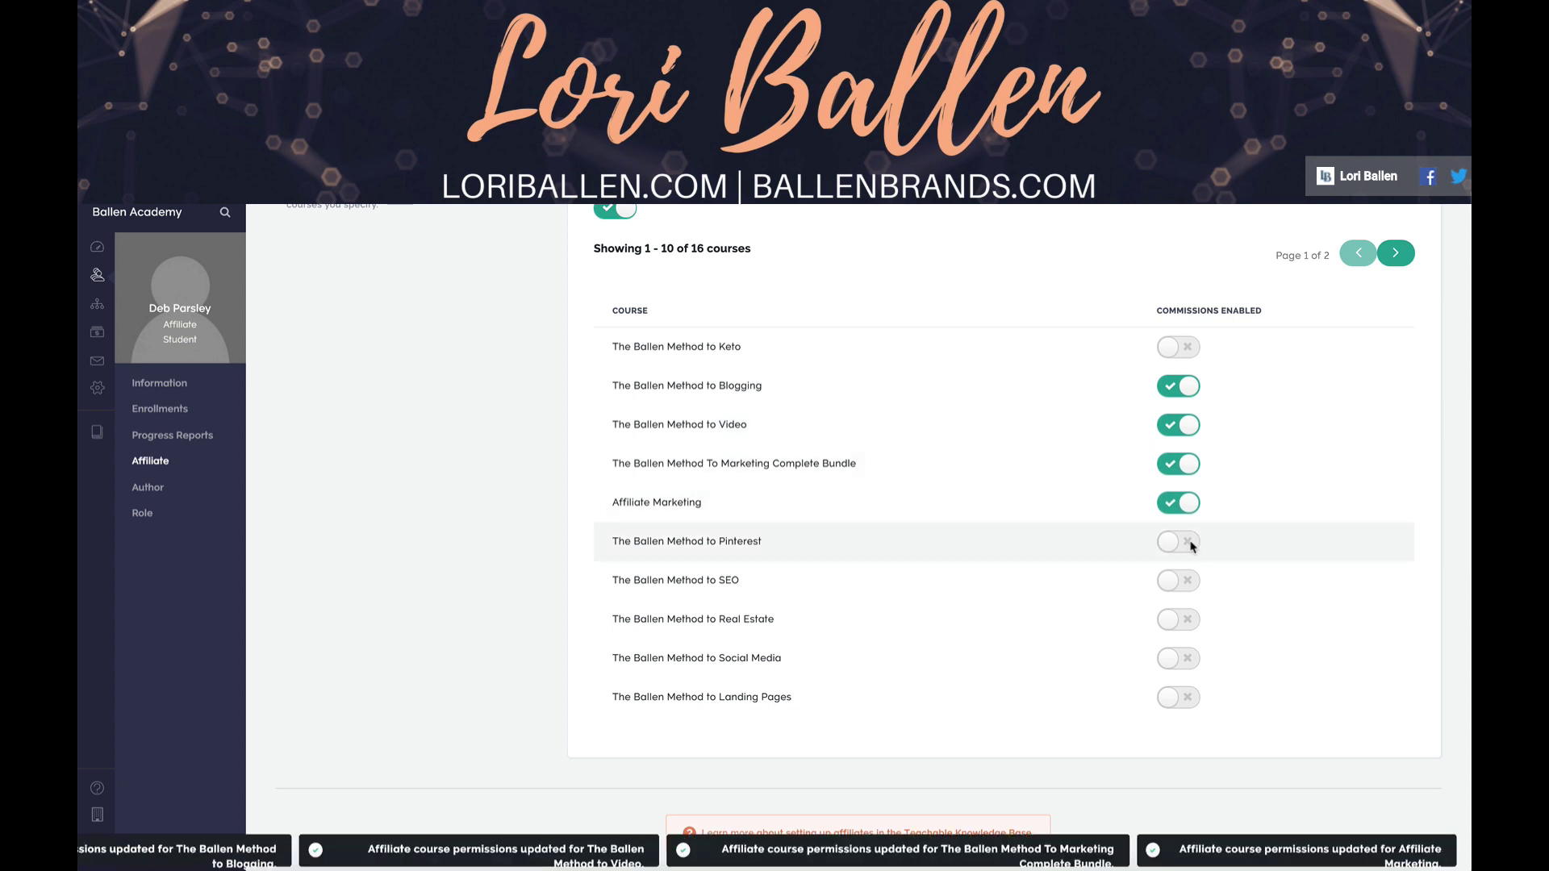
pyautogui.click(1190, 542)
pyautogui.click(1191, 592)
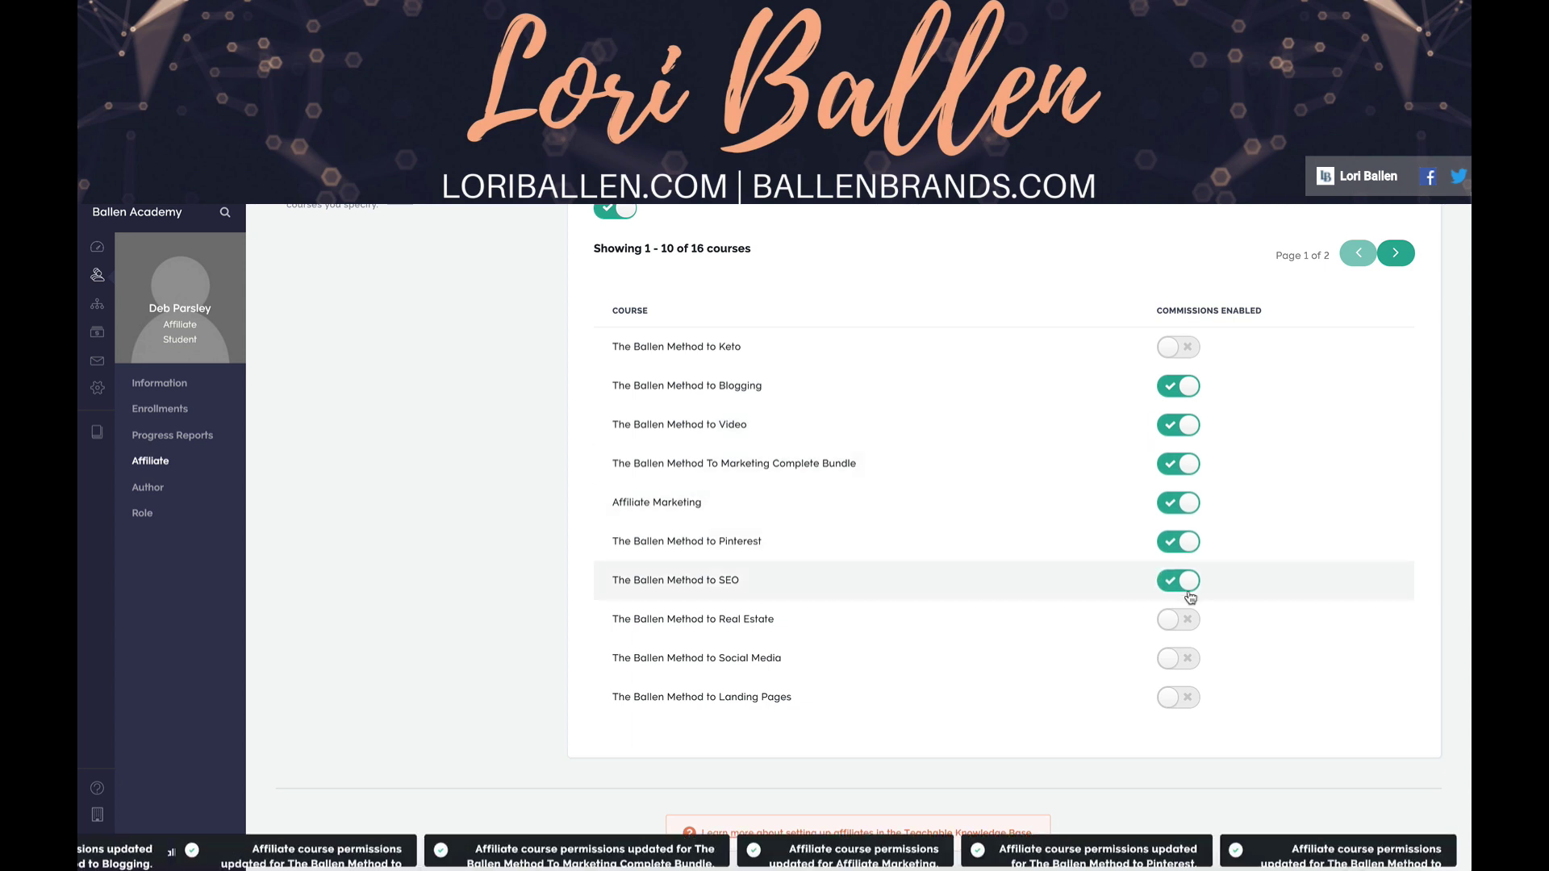
# Turn off the restriction to specific courses so the affiliate earns commission on all courses.
pyautogui.scroll(3, 768, 335)
pyautogui.click(608, 389)
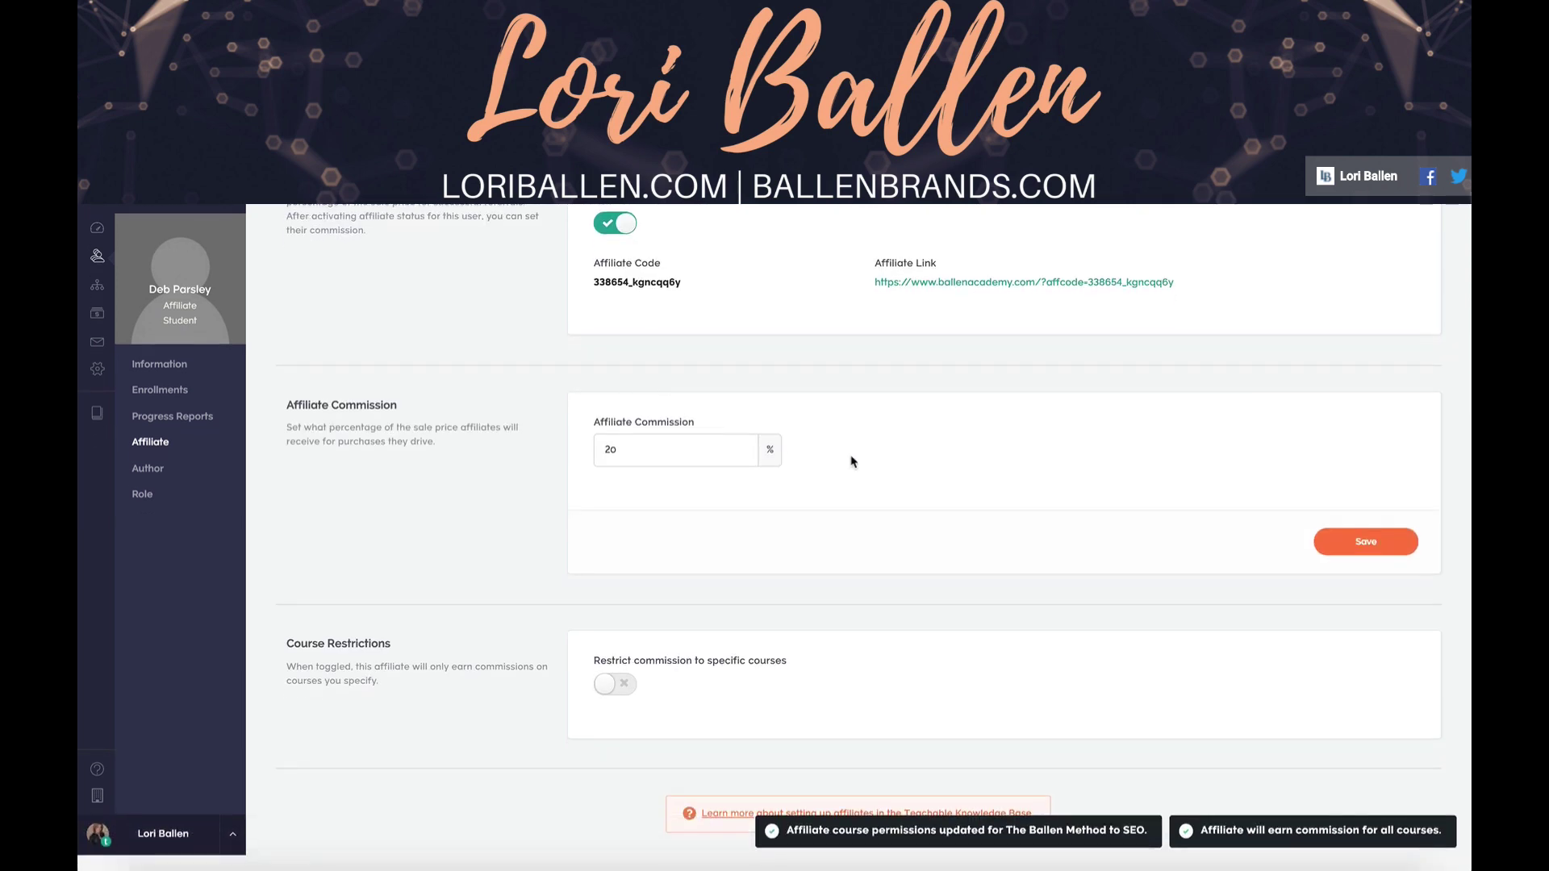
pyautogui.scroll(2, 1016, 480)
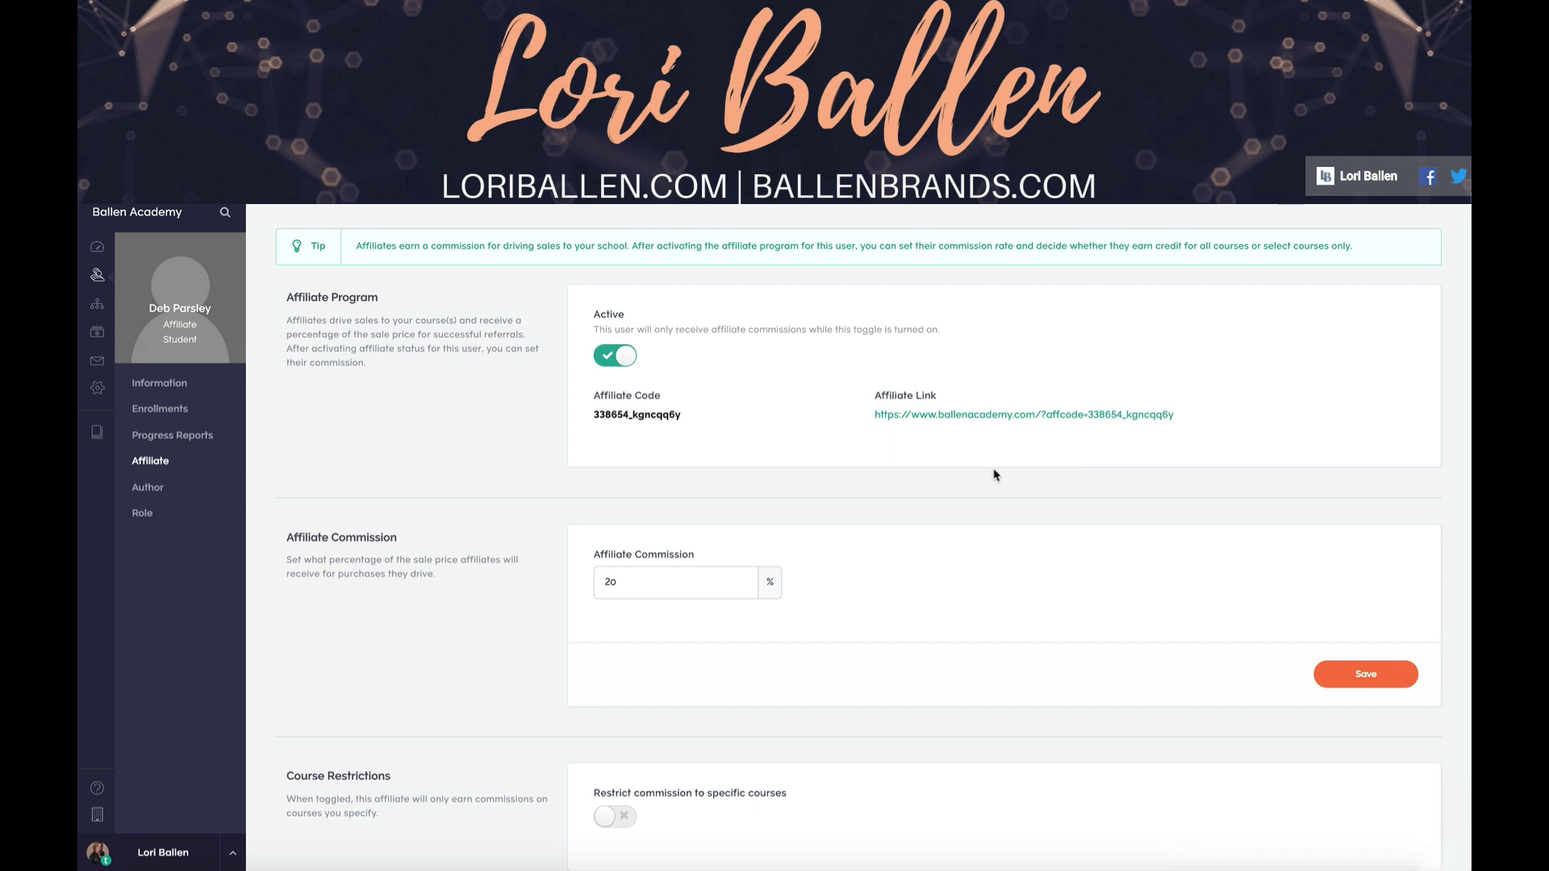
pyautogui.scroll(1, 995, 474)
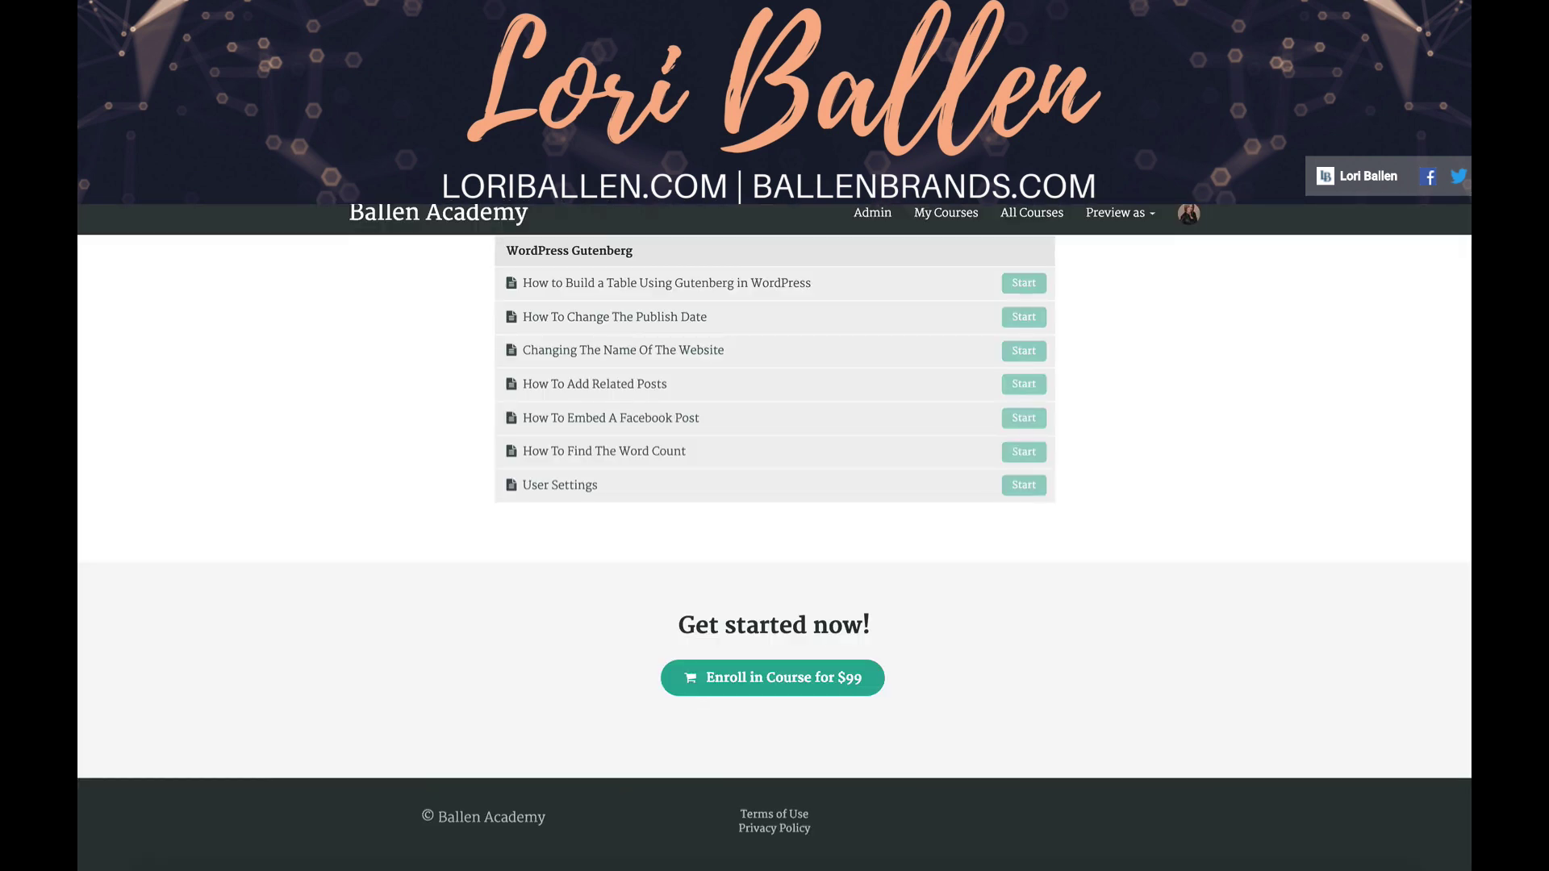
pyautogui.scroll(6, 605, 298)
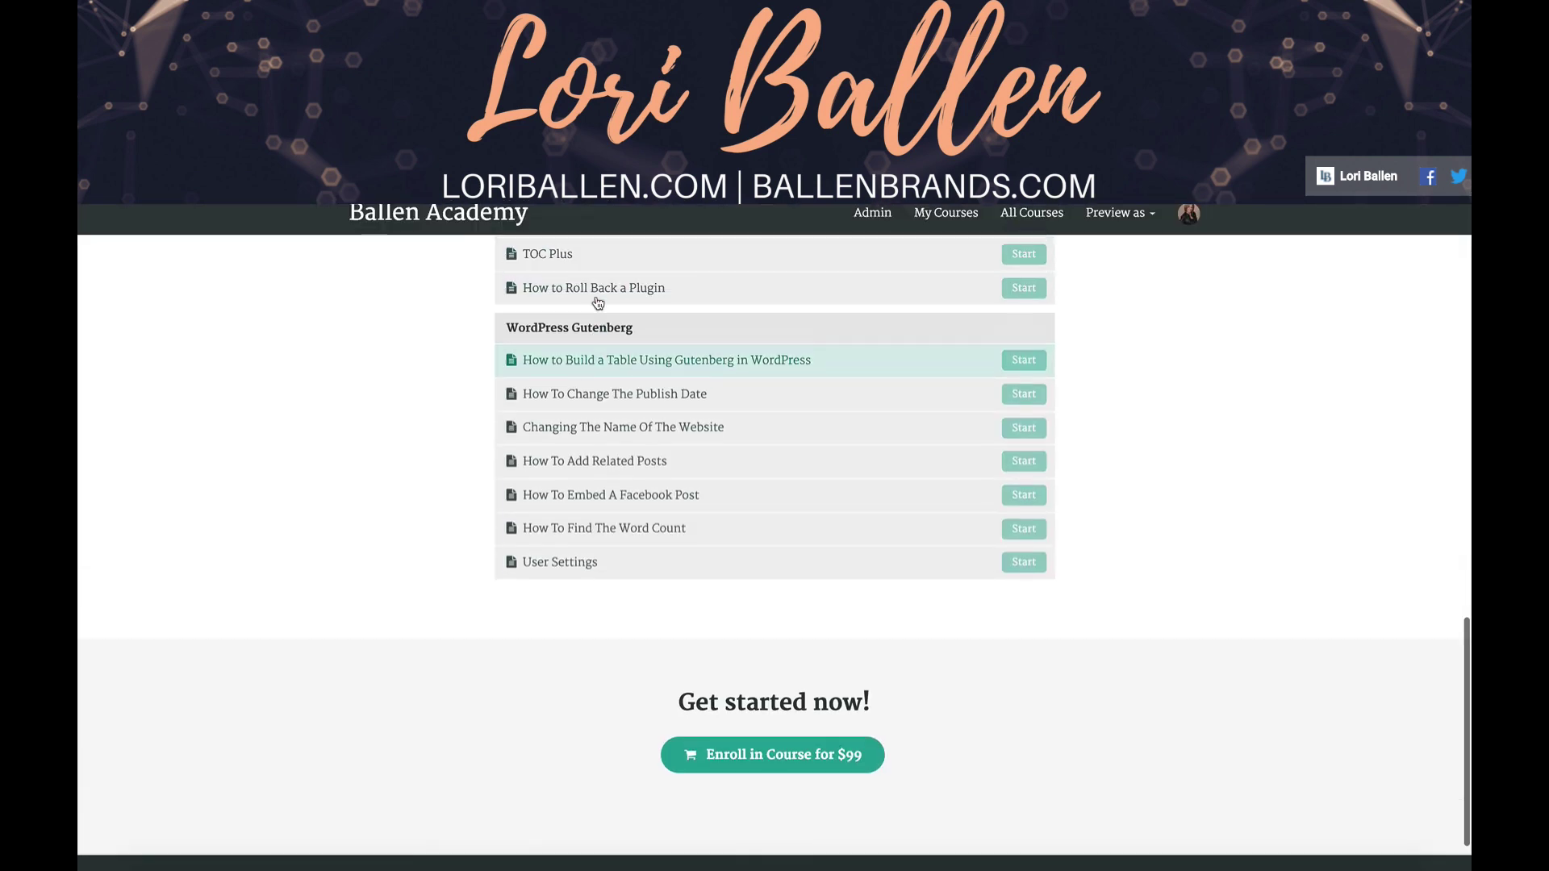
pyautogui.scroll(-2, 595, 303)
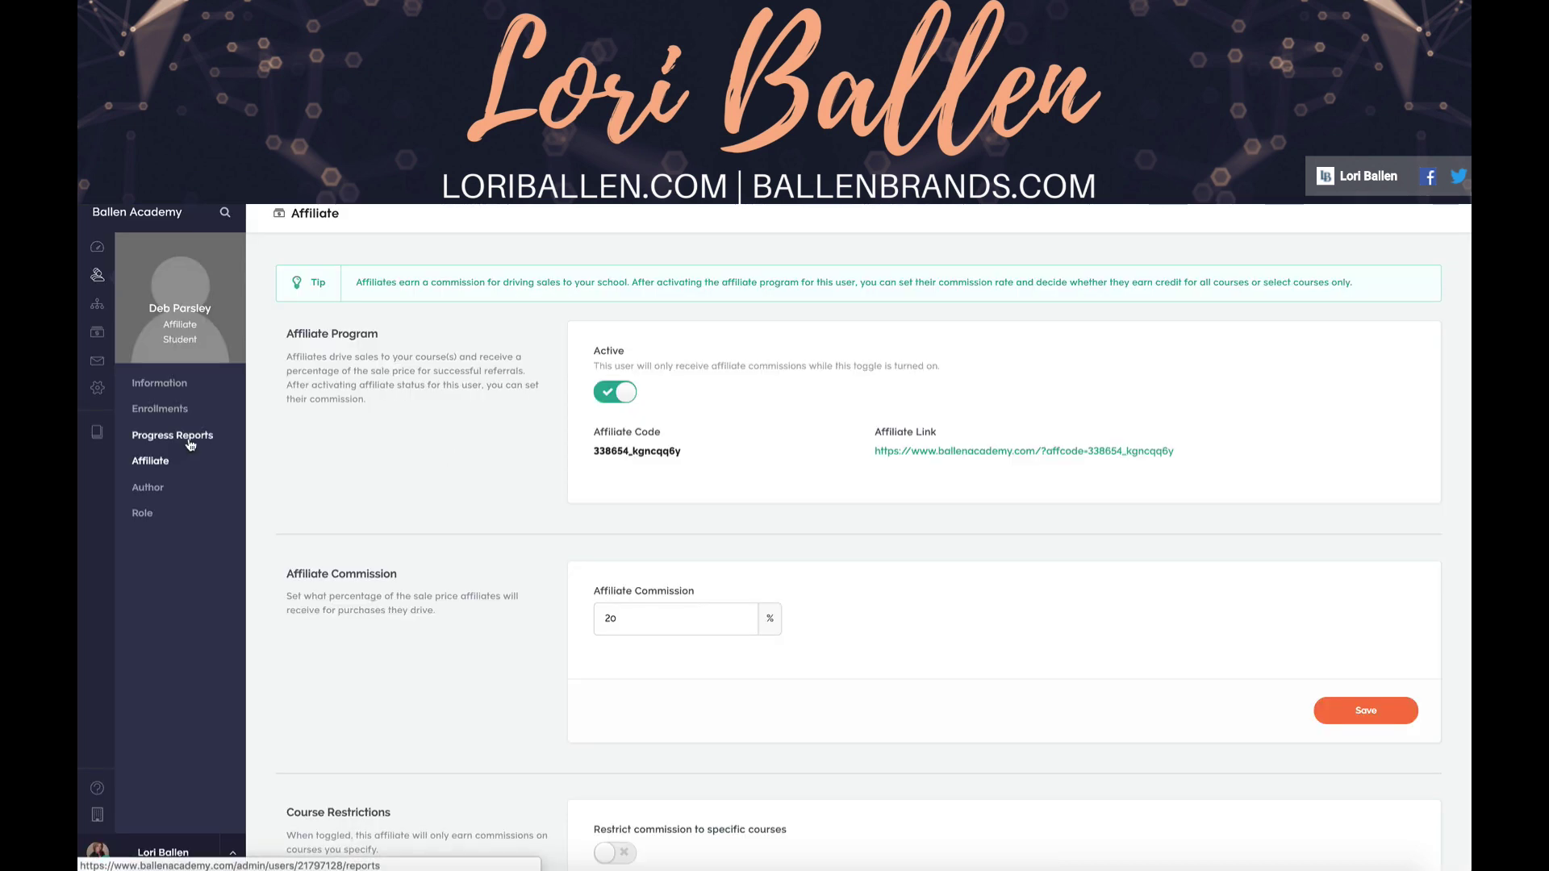
# Open The Ballen Method to Video from the admin course list and look over its information settings.
pyautogui.click(96, 435)
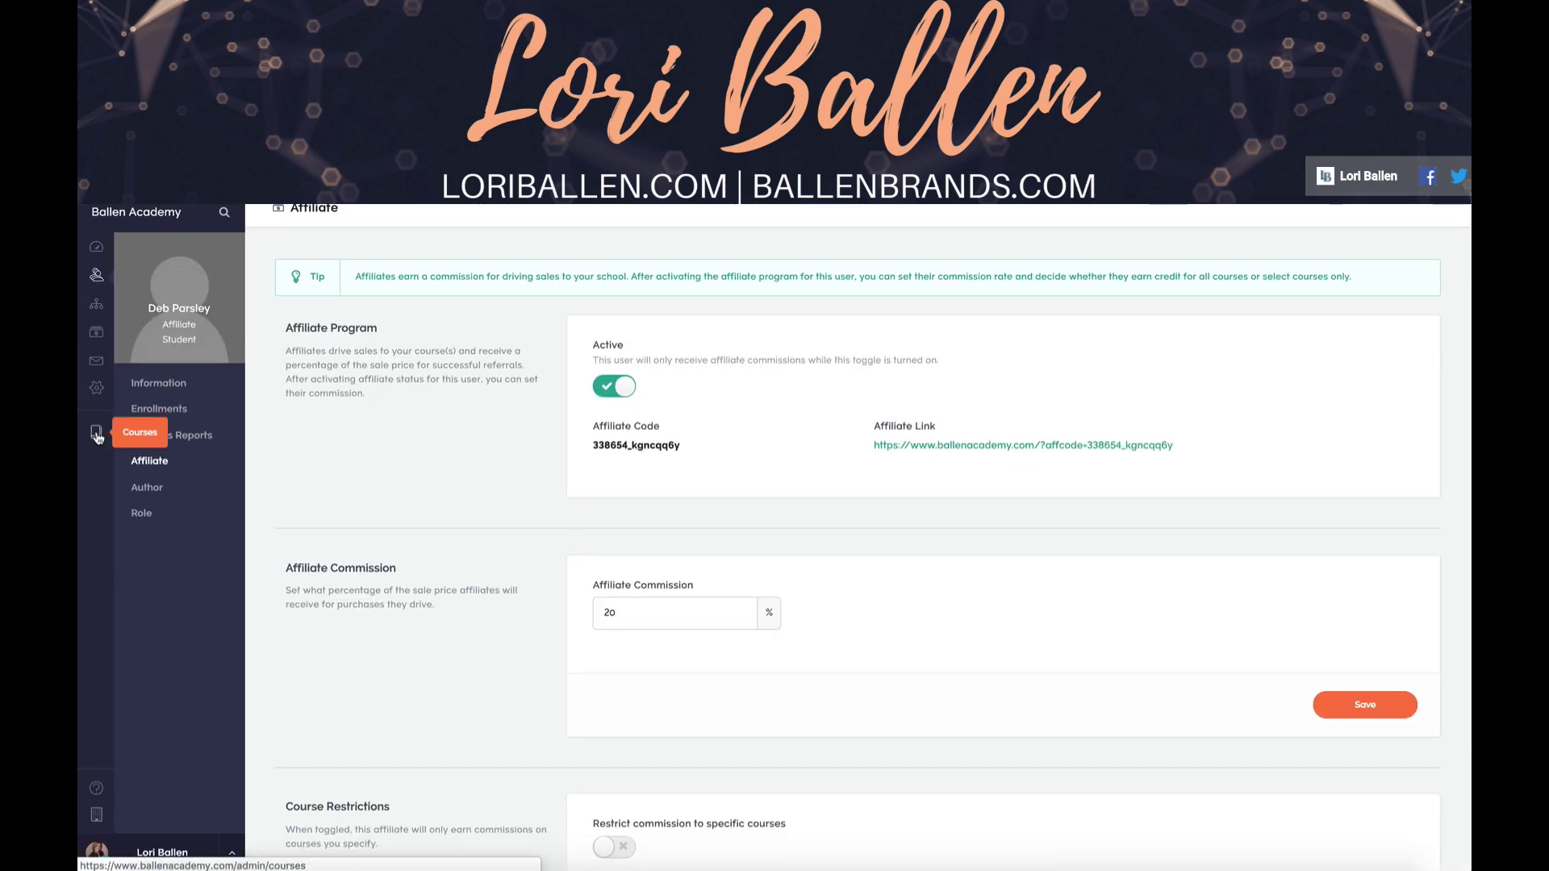
pyautogui.scroll(-1, 706, 547)
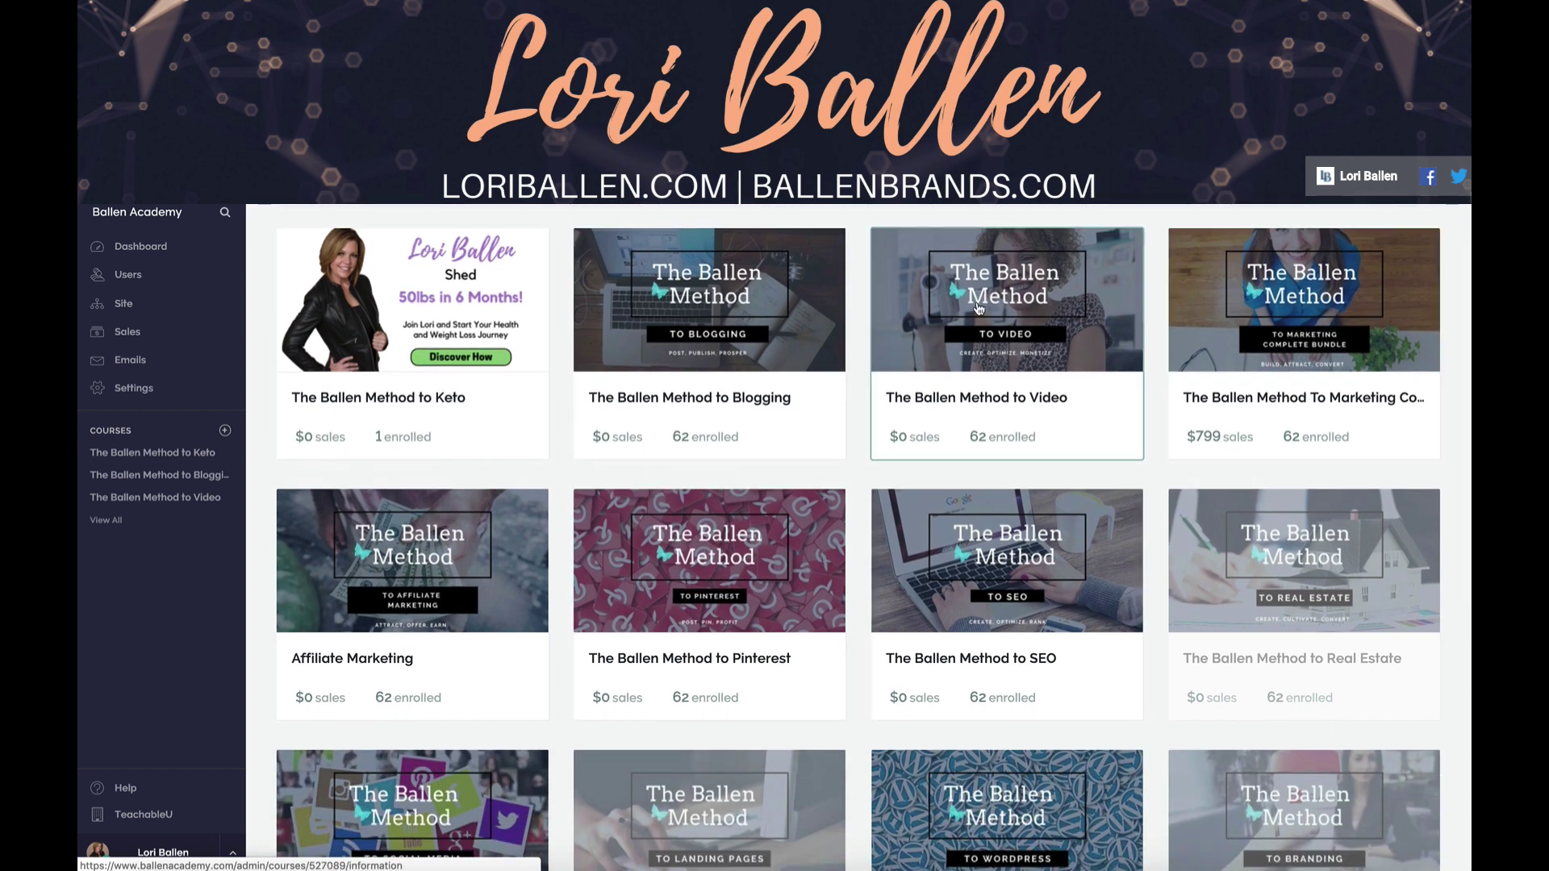
pyautogui.click(979, 309)
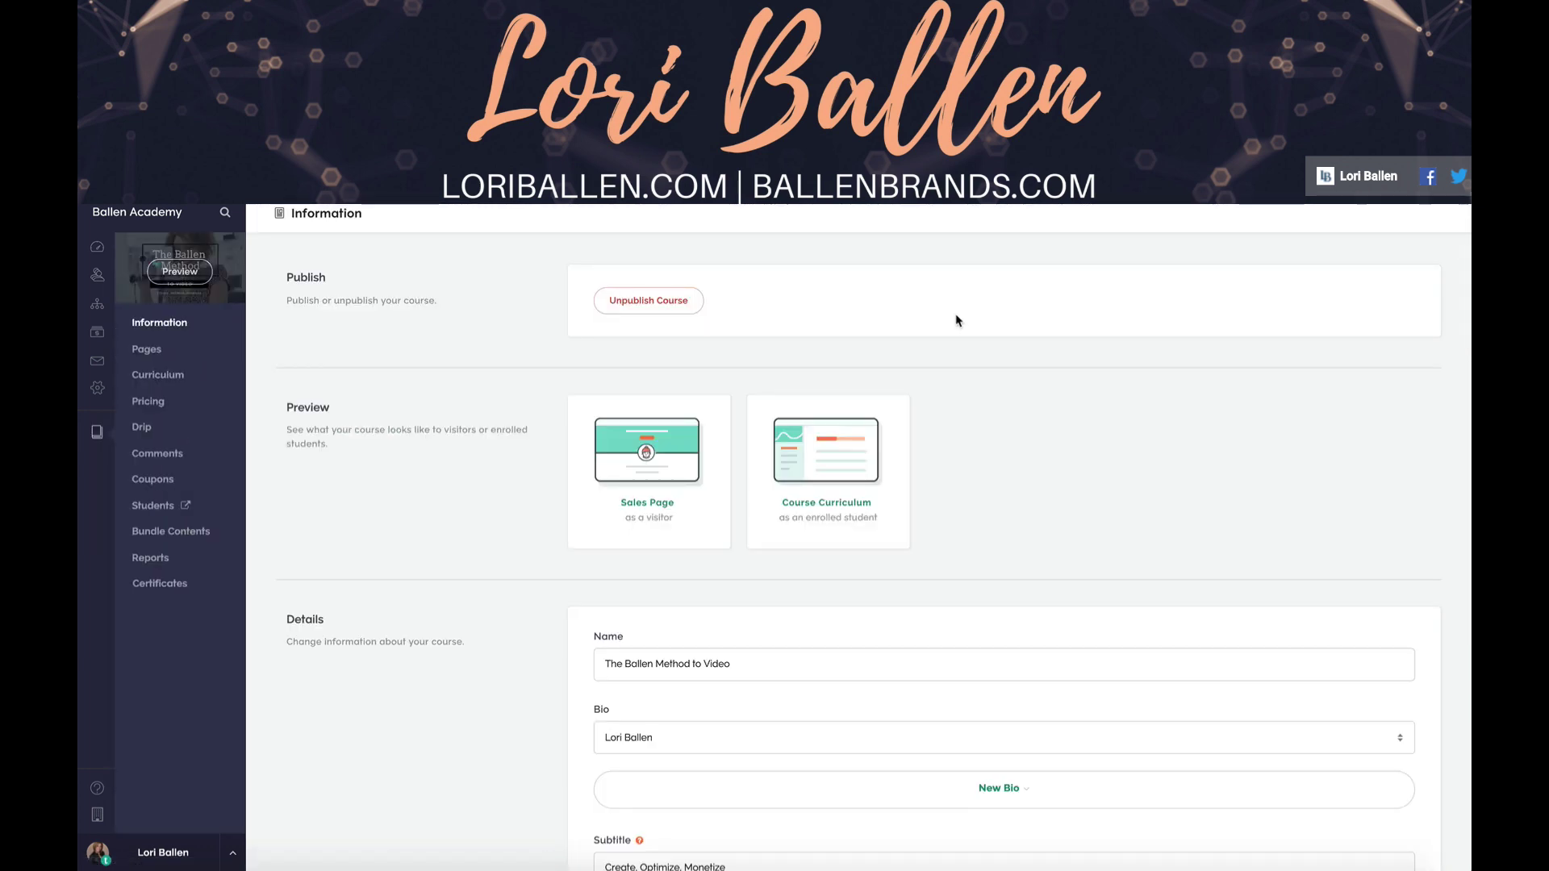
pyautogui.scroll(-7, 361, 540)
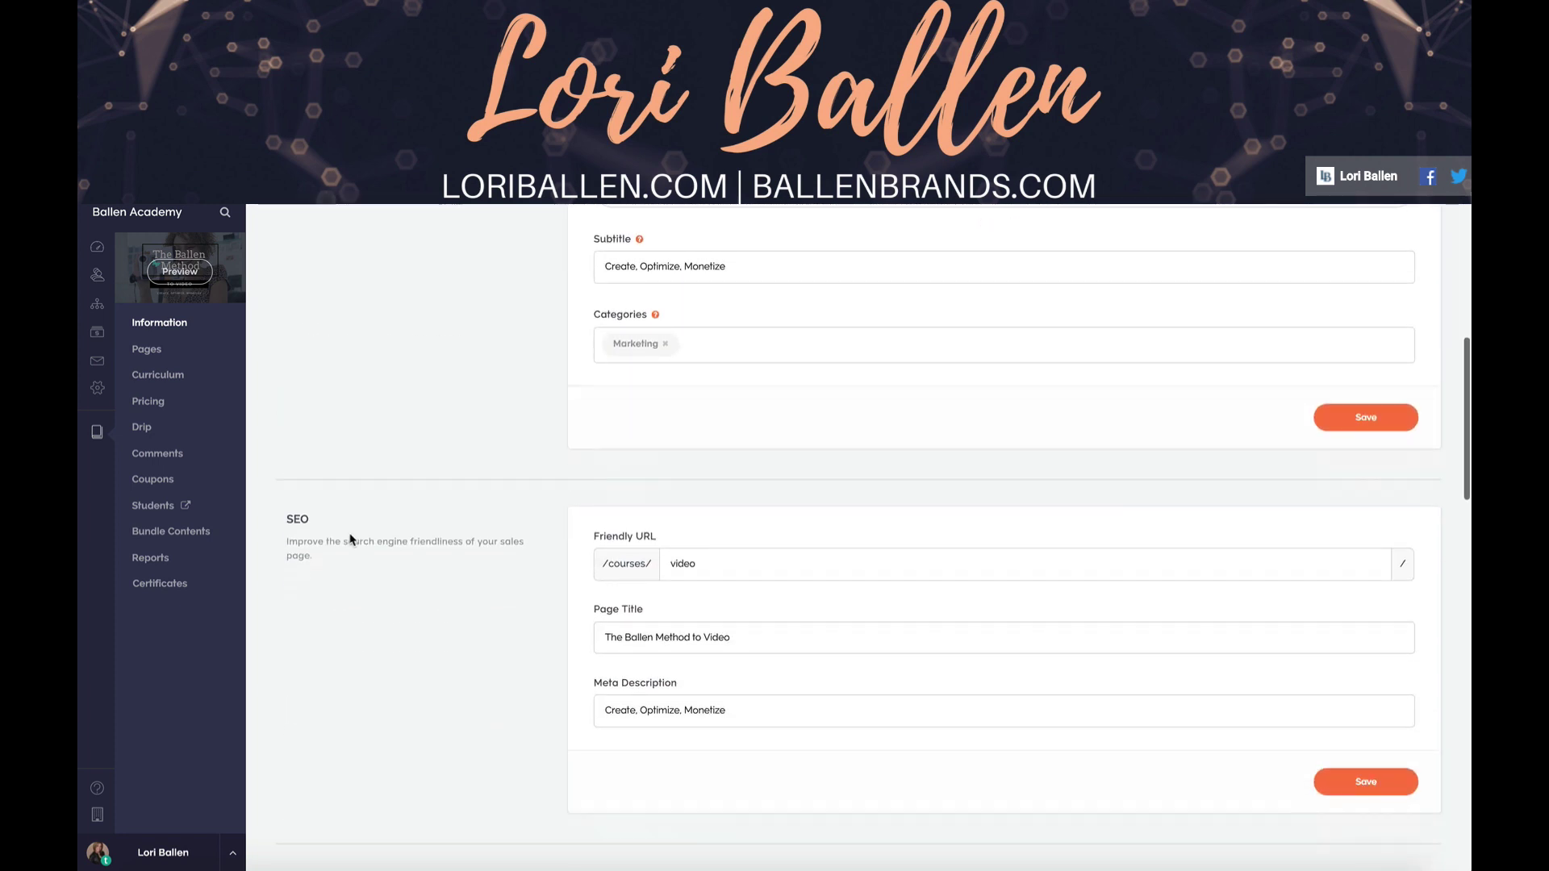
# Open the video course's curriculum and look through its sections and lectures from Channel Settings to Monetization.
pyautogui.click(179, 380)
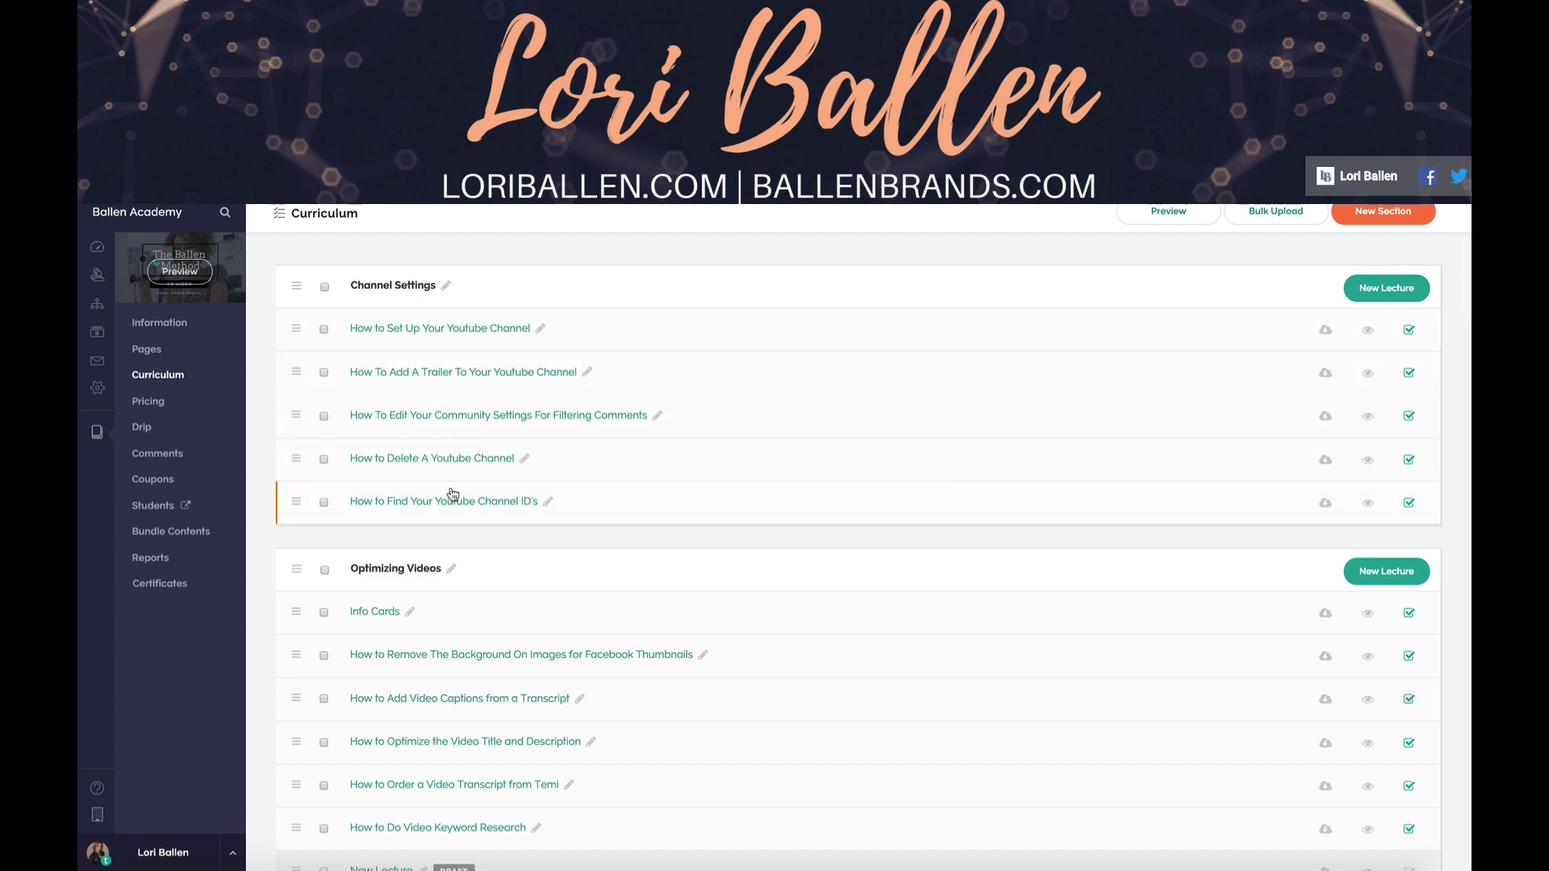
pyautogui.scroll(-3, 453, 495)
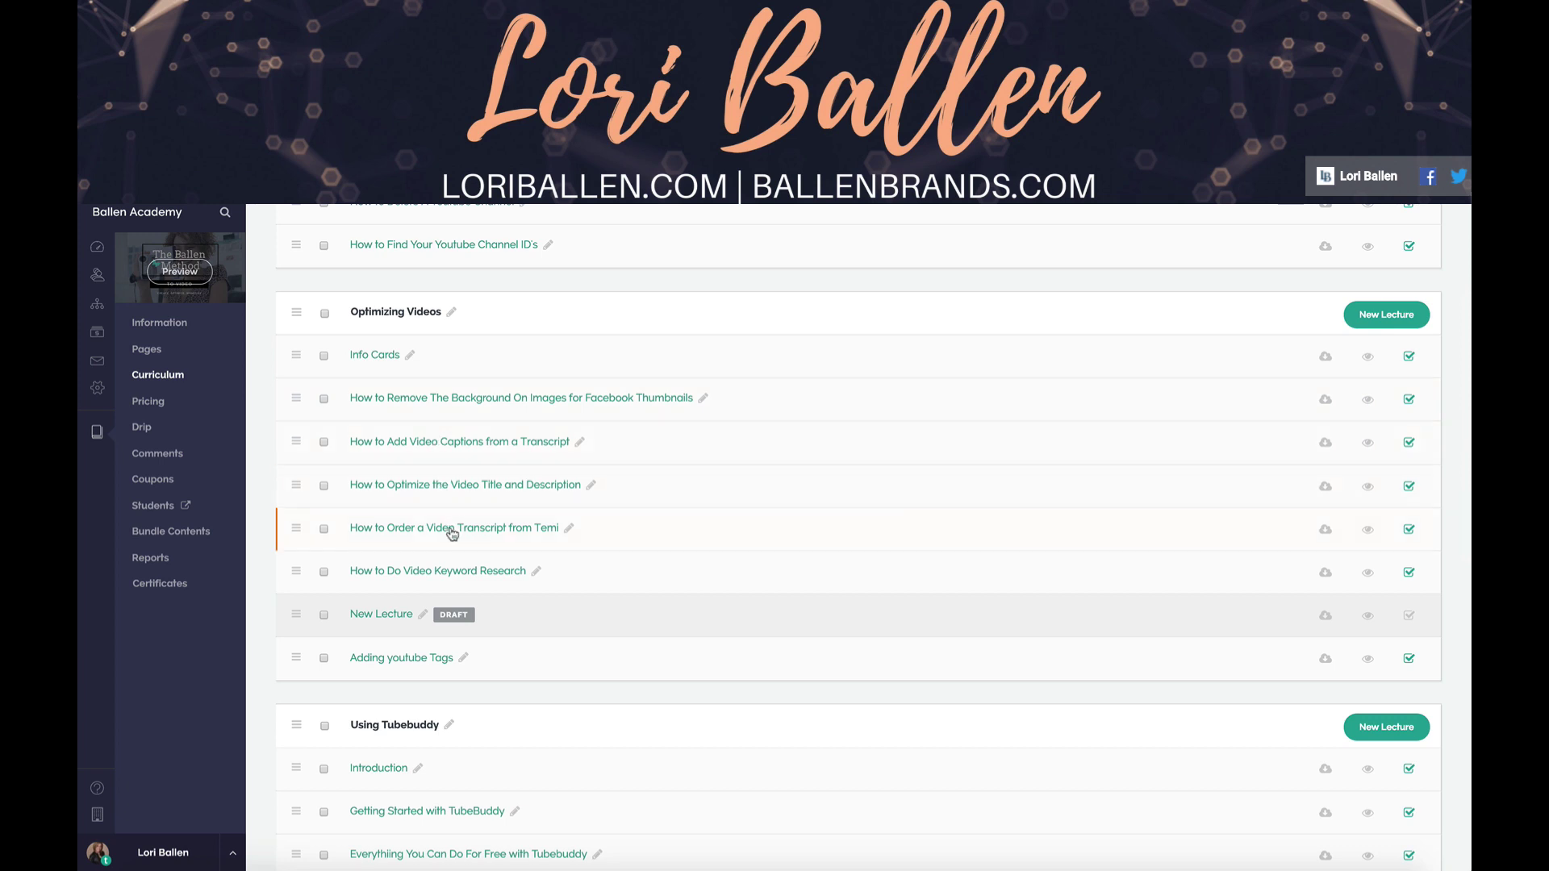
pyautogui.scroll(-4, 449, 681)
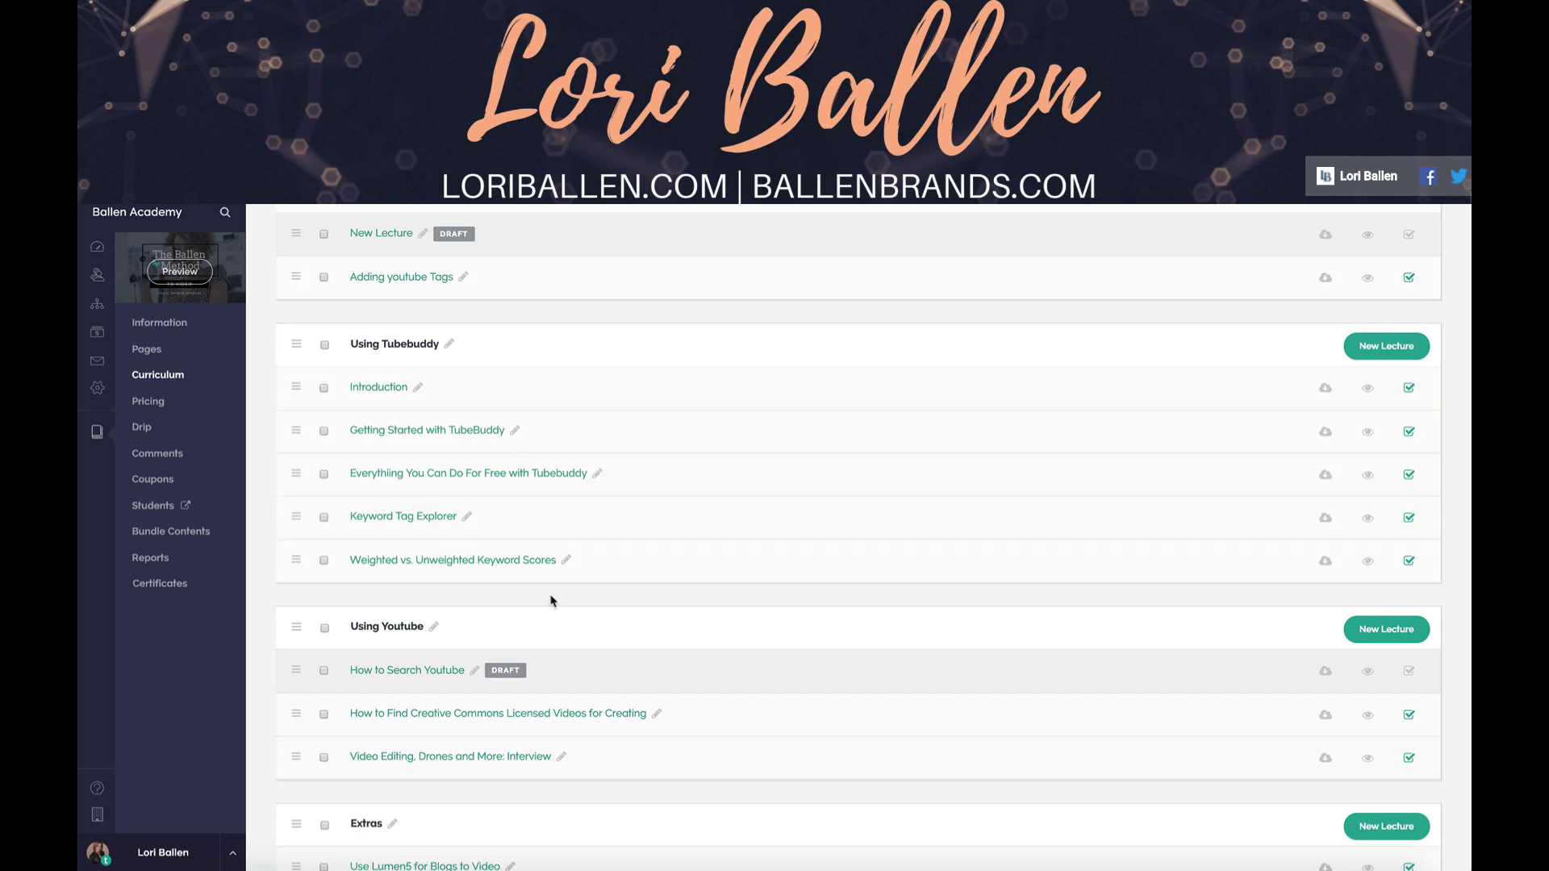
pyautogui.scroll(-4, 554, 599)
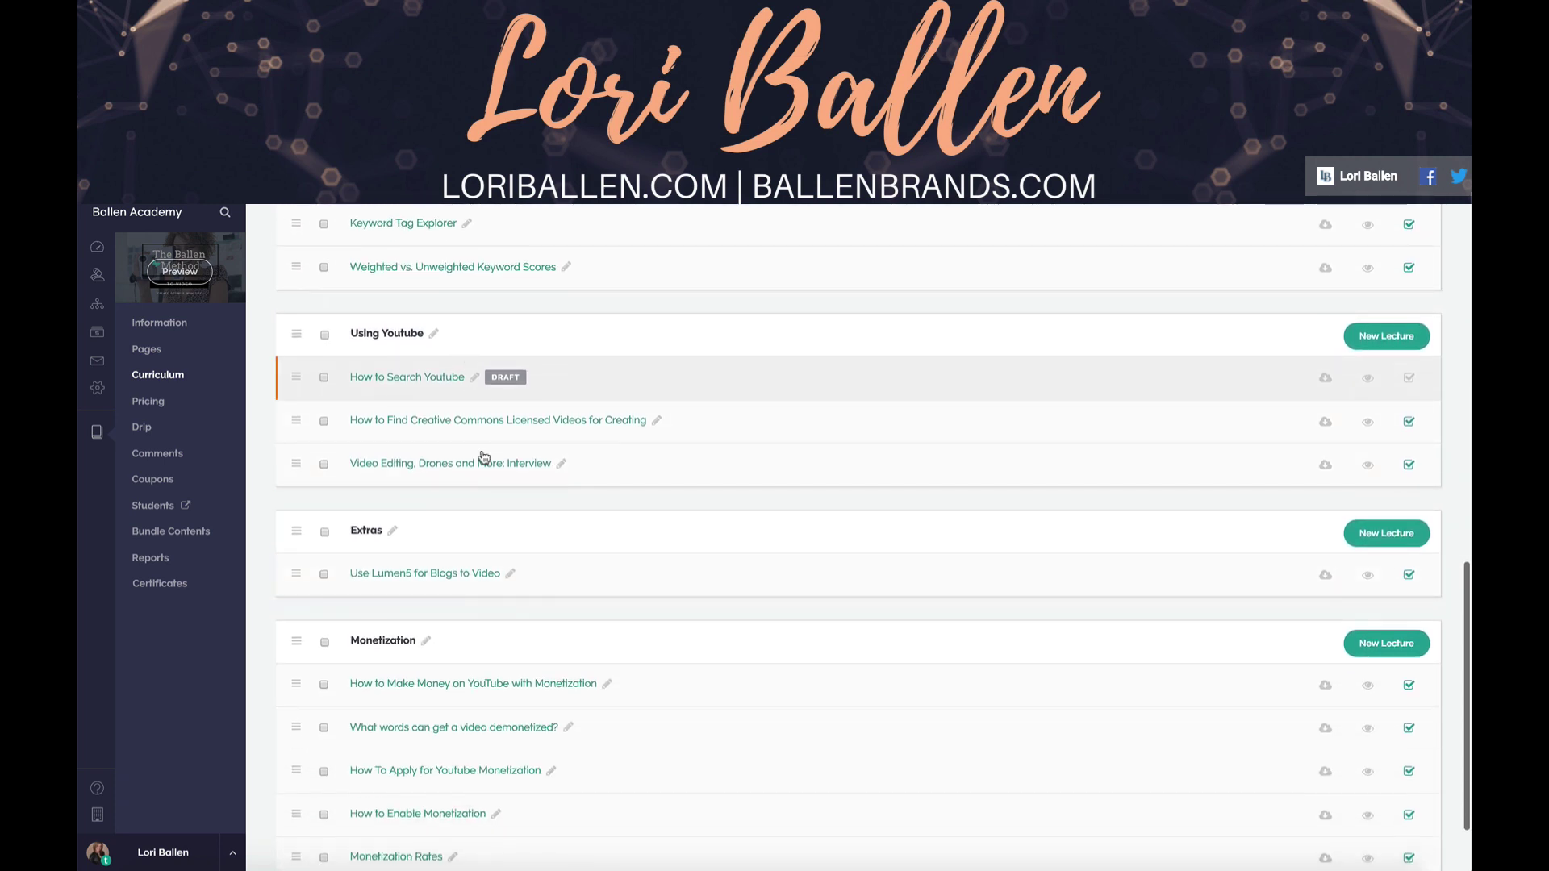
pyautogui.scroll(-2, 494, 516)
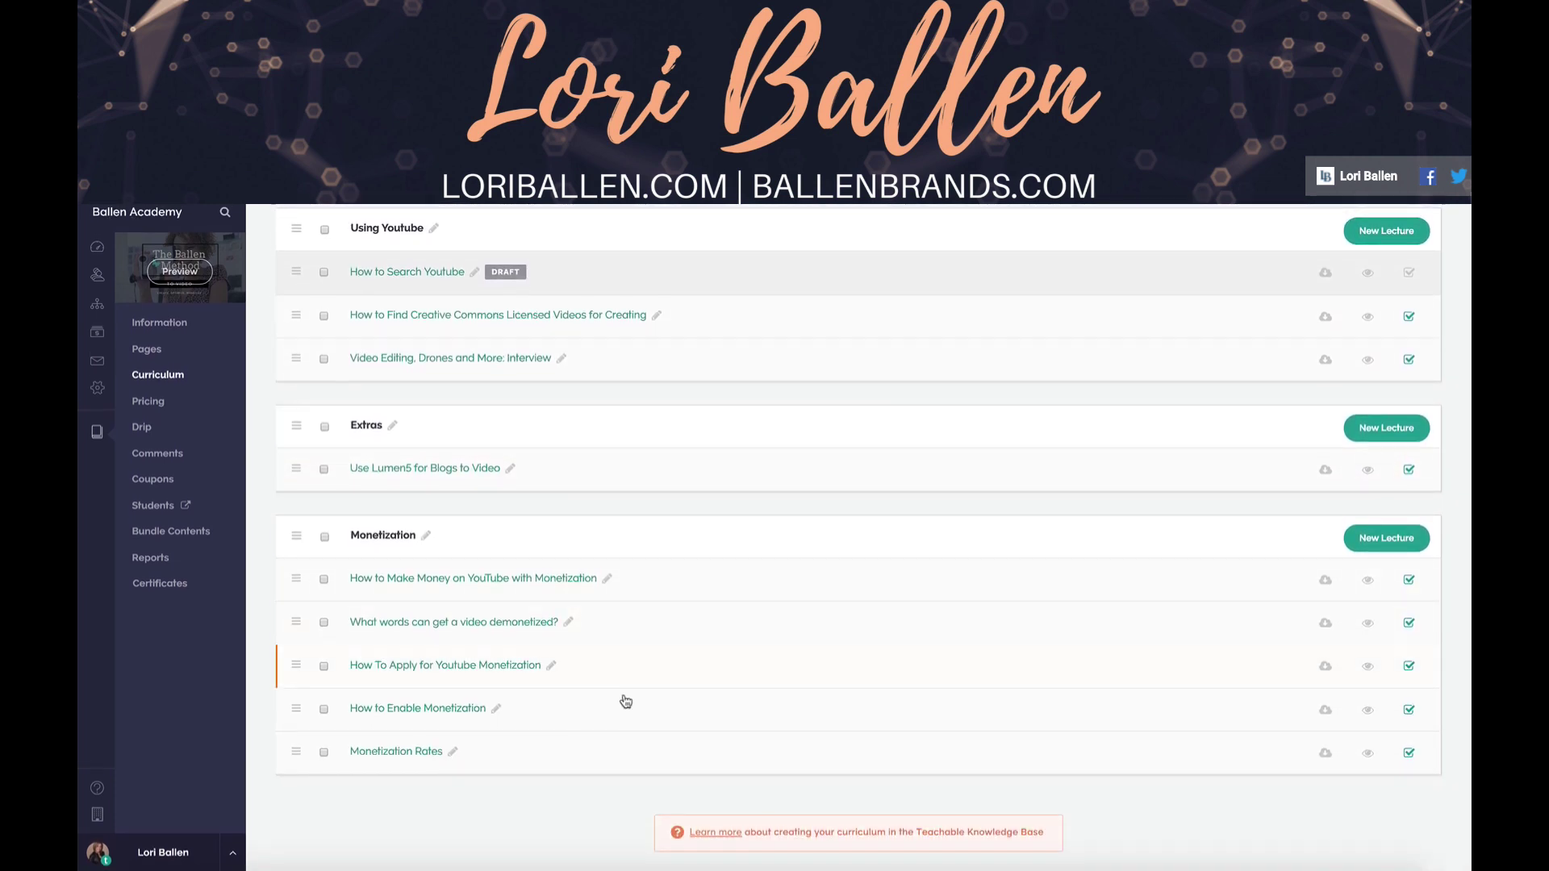
pyautogui.scroll(5, 524, 787)
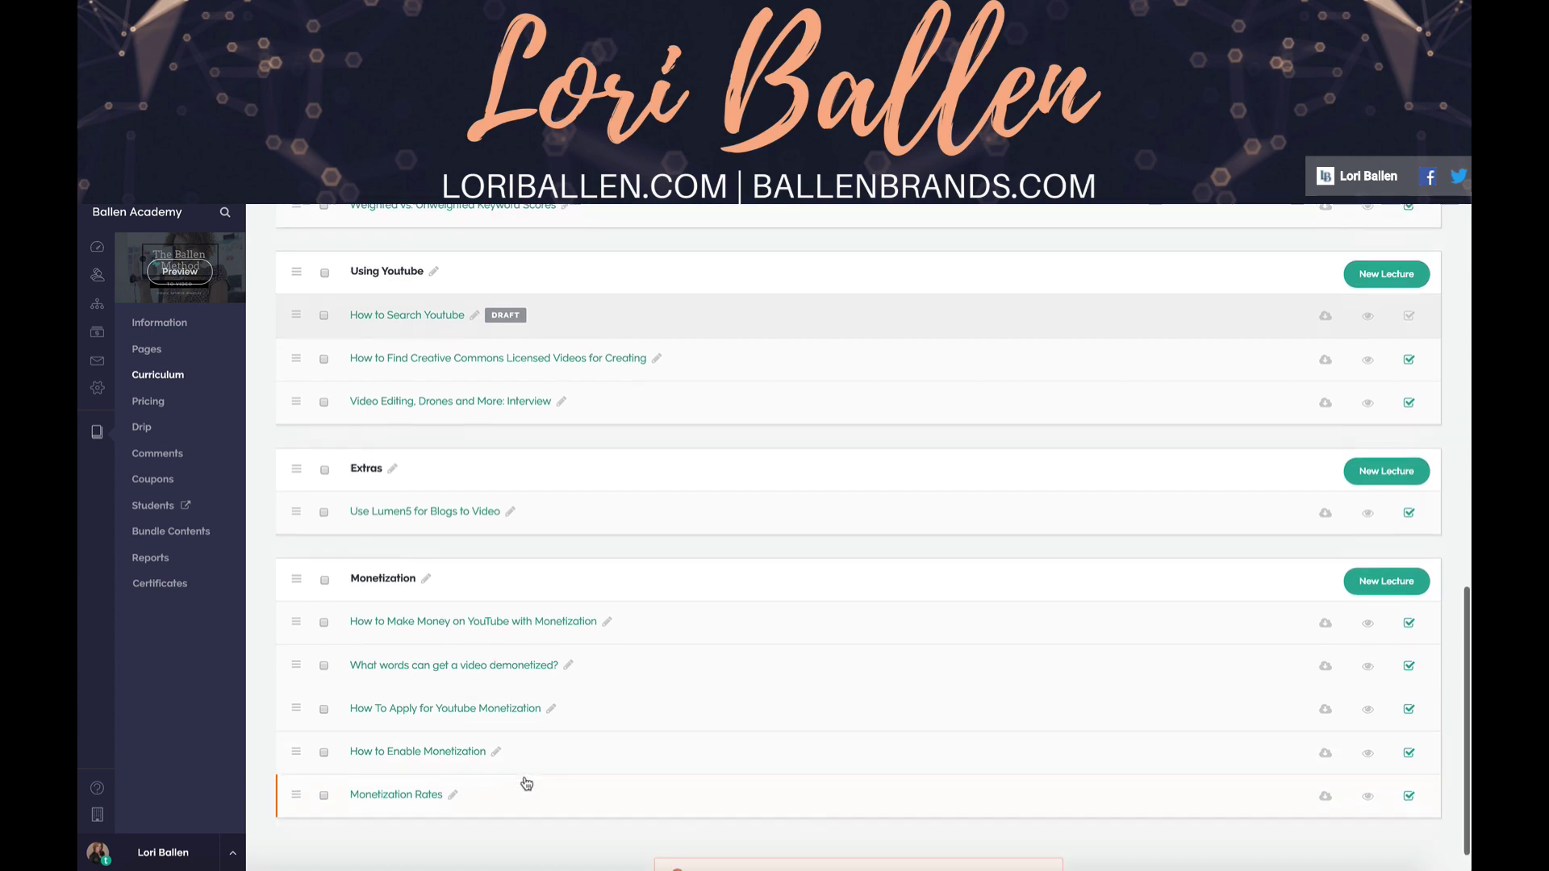
pyautogui.scroll(8, 535, 787)
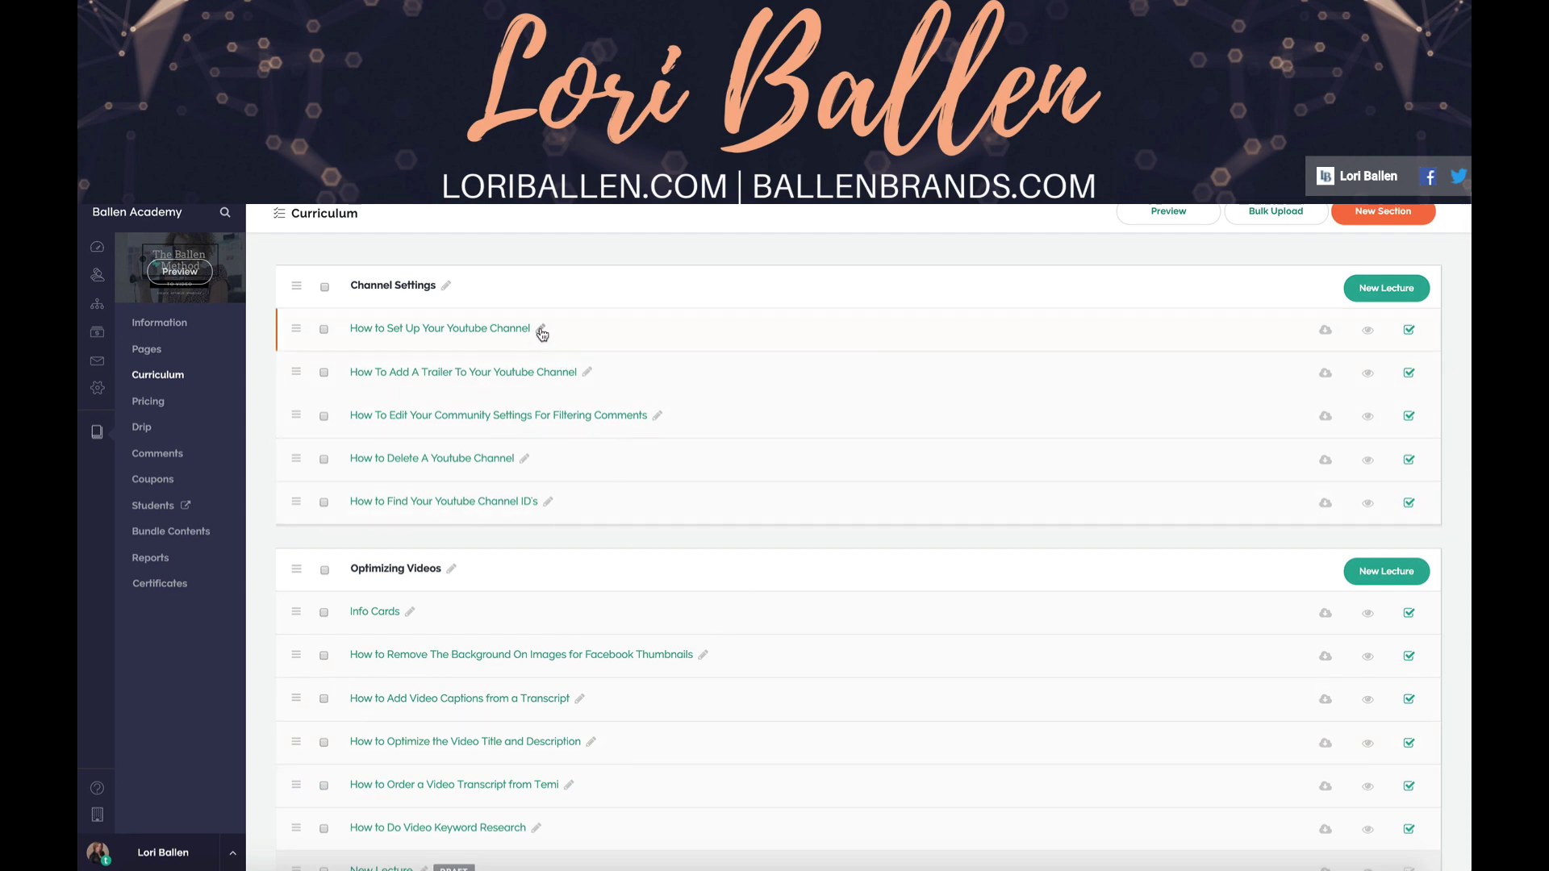
# Open the How to Set Up Your Youtube Channel lecture and enable comments on it.
pyautogui.click(446, 329)
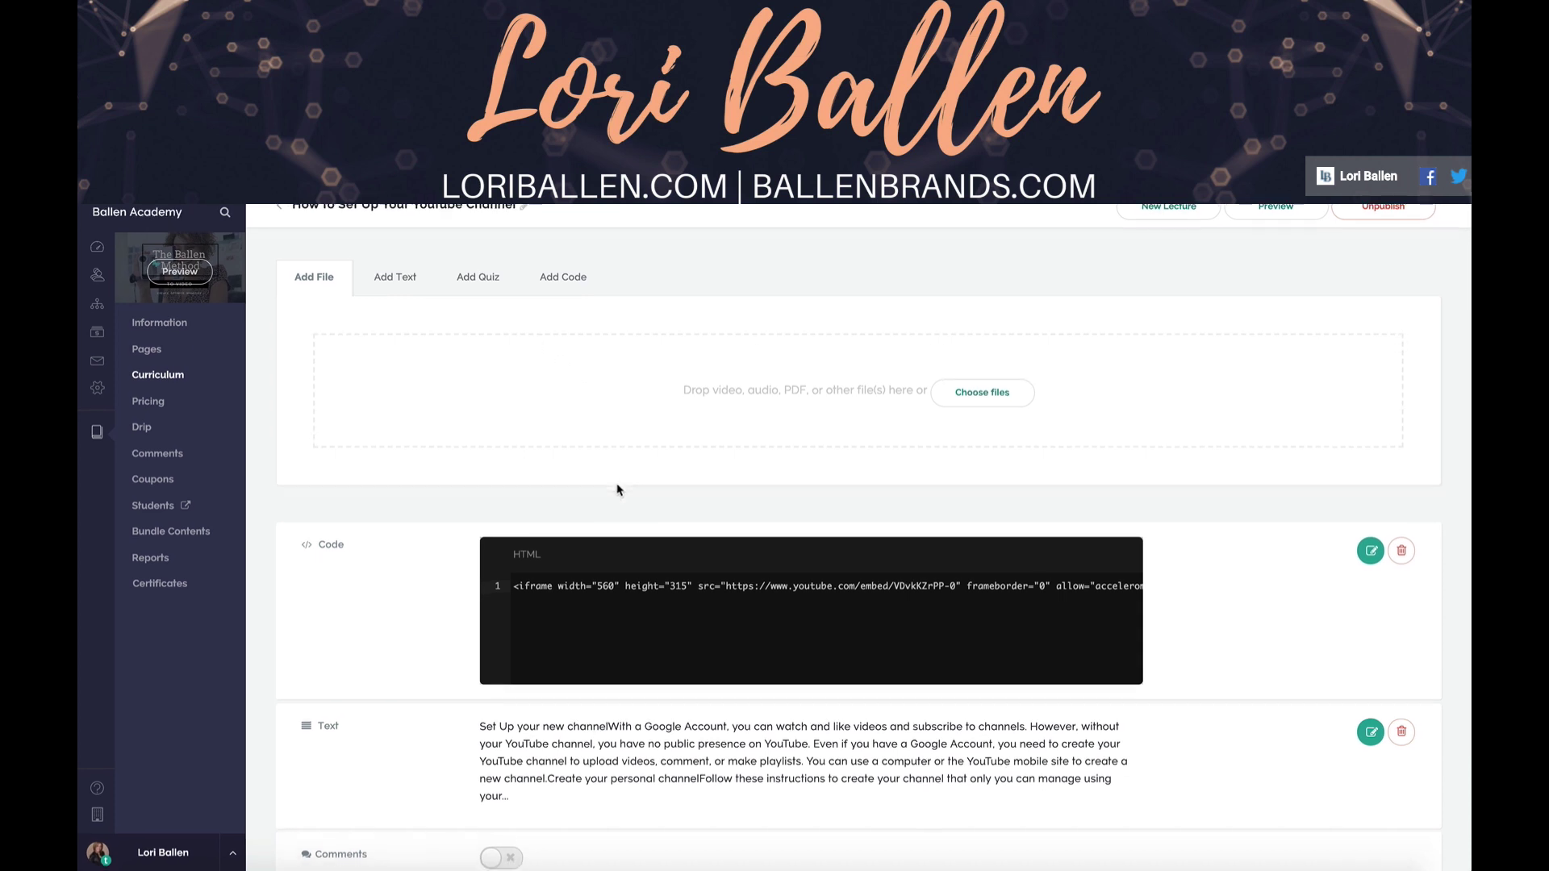
pyautogui.scroll(-1, 615, 495)
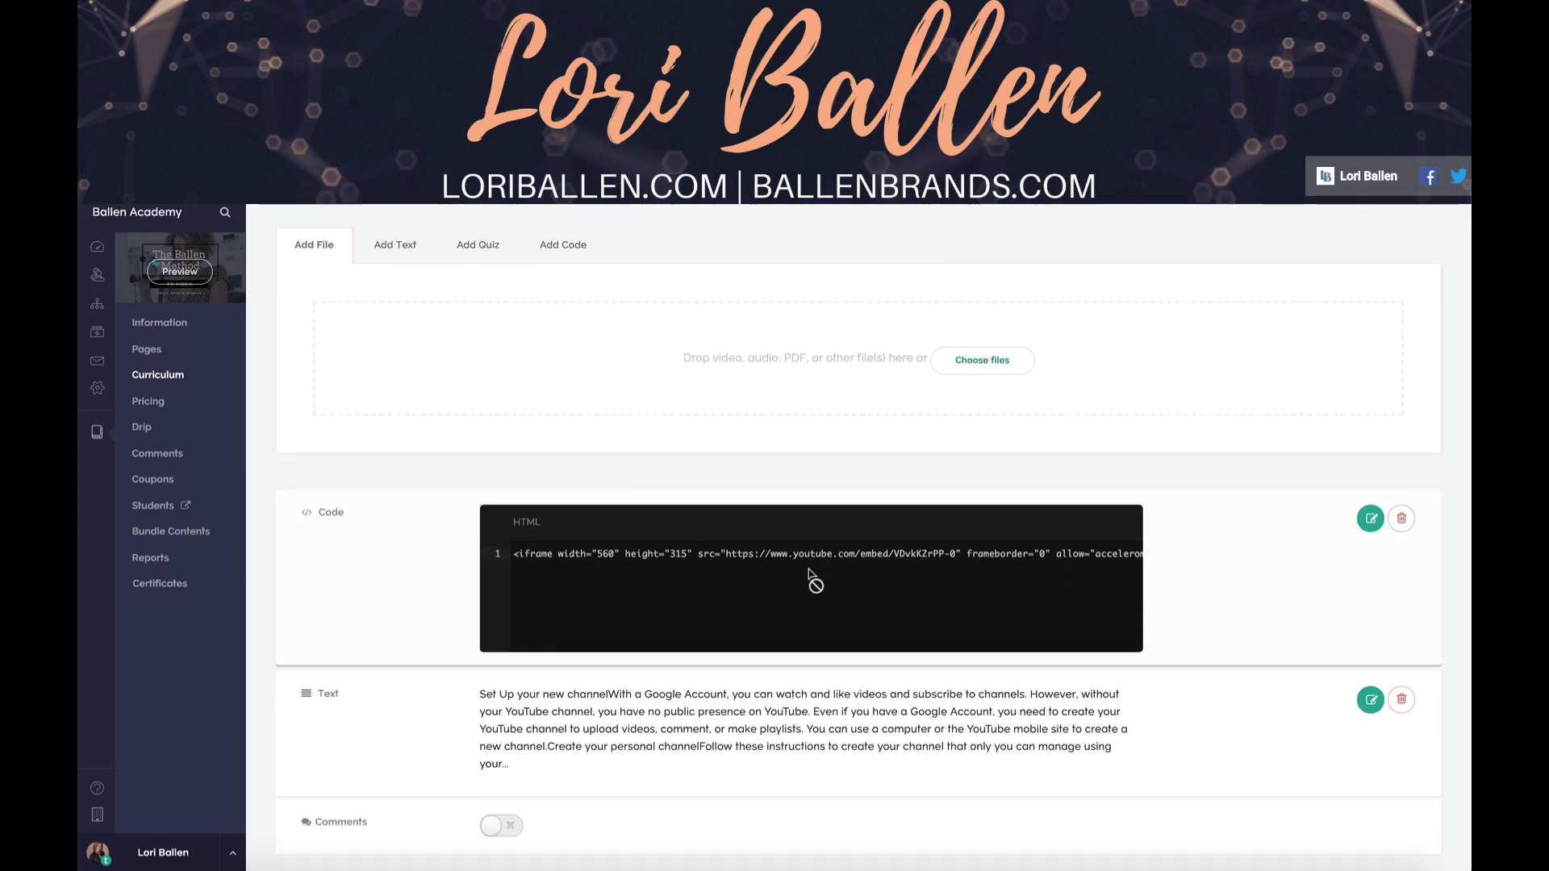
pyautogui.scroll(-1, 816, 581)
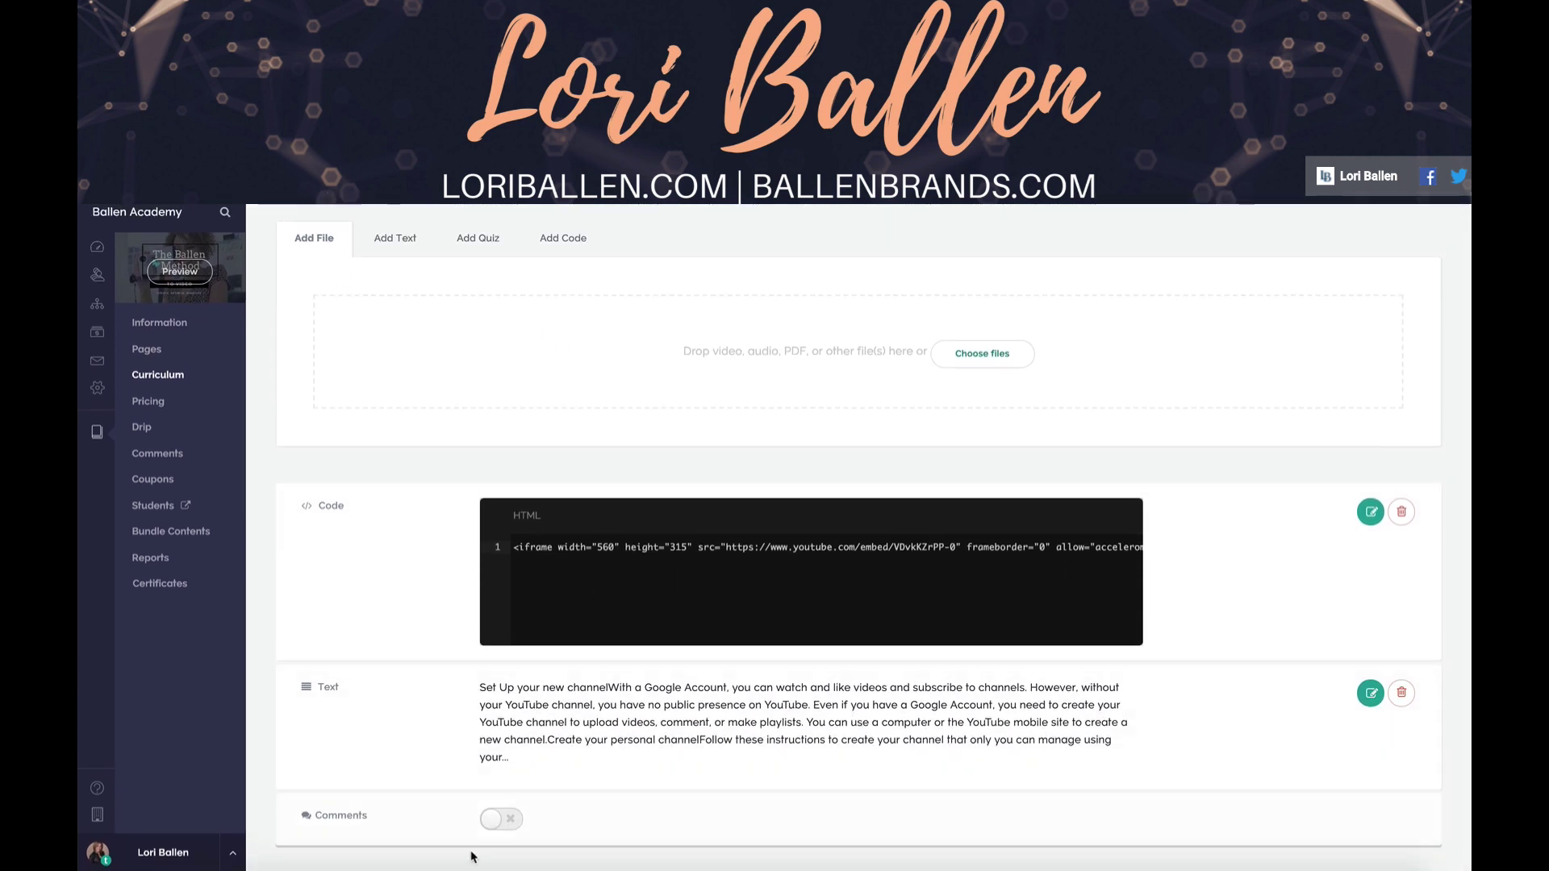
pyautogui.click(501, 820)
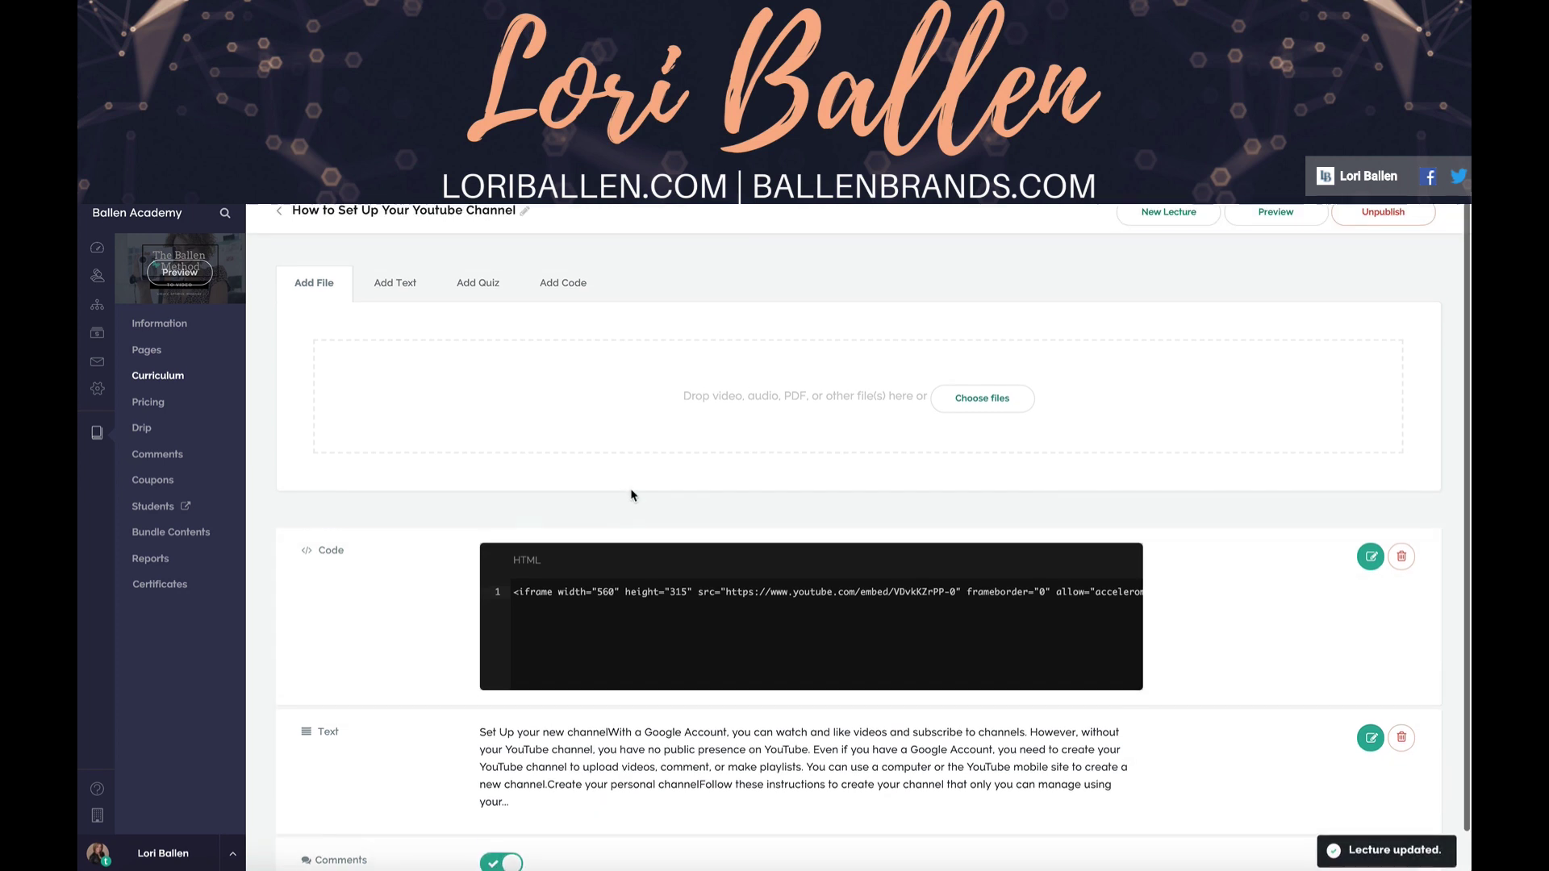
pyautogui.scroll(-1, 606, 488)
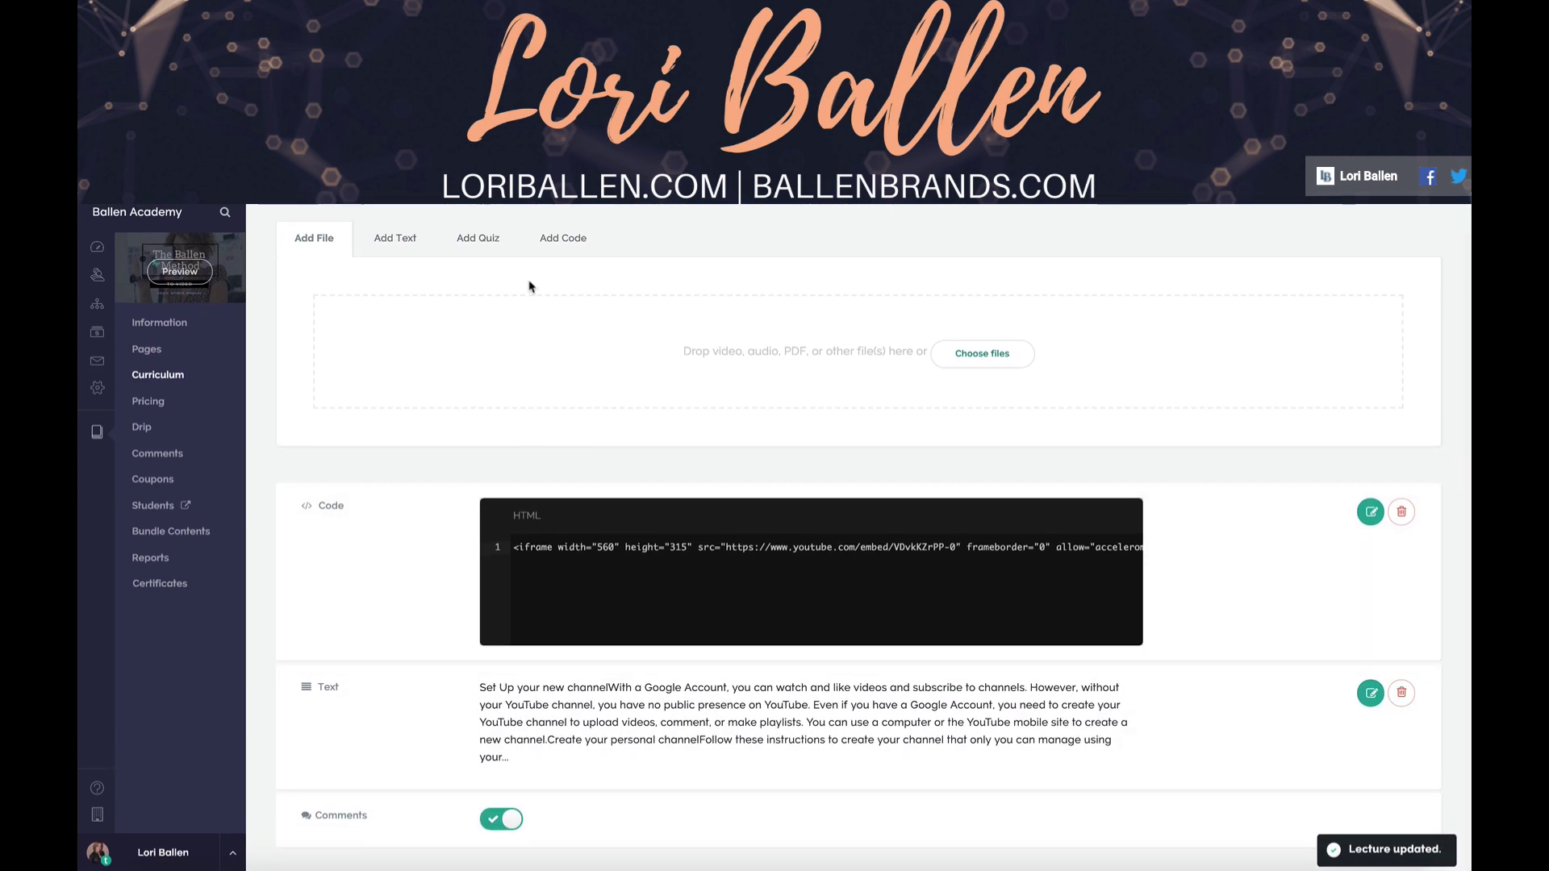
# Examine the lecture's options for adding a quiz, code, files and text, ending on the empty text editor.
pyautogui.click(488, 245)
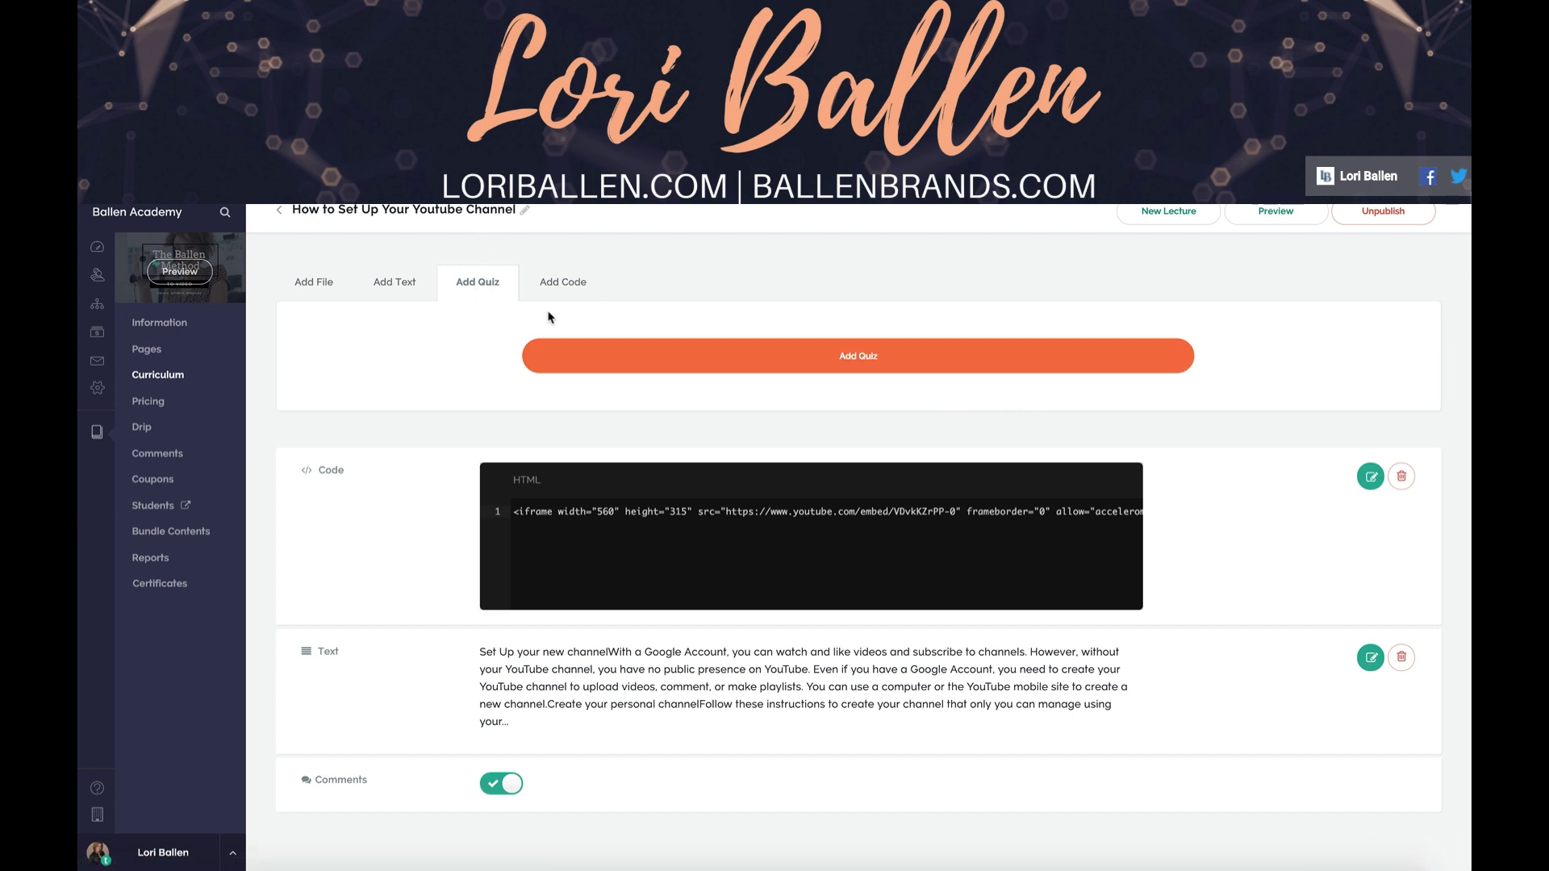
pyautogui.click(574, 284)
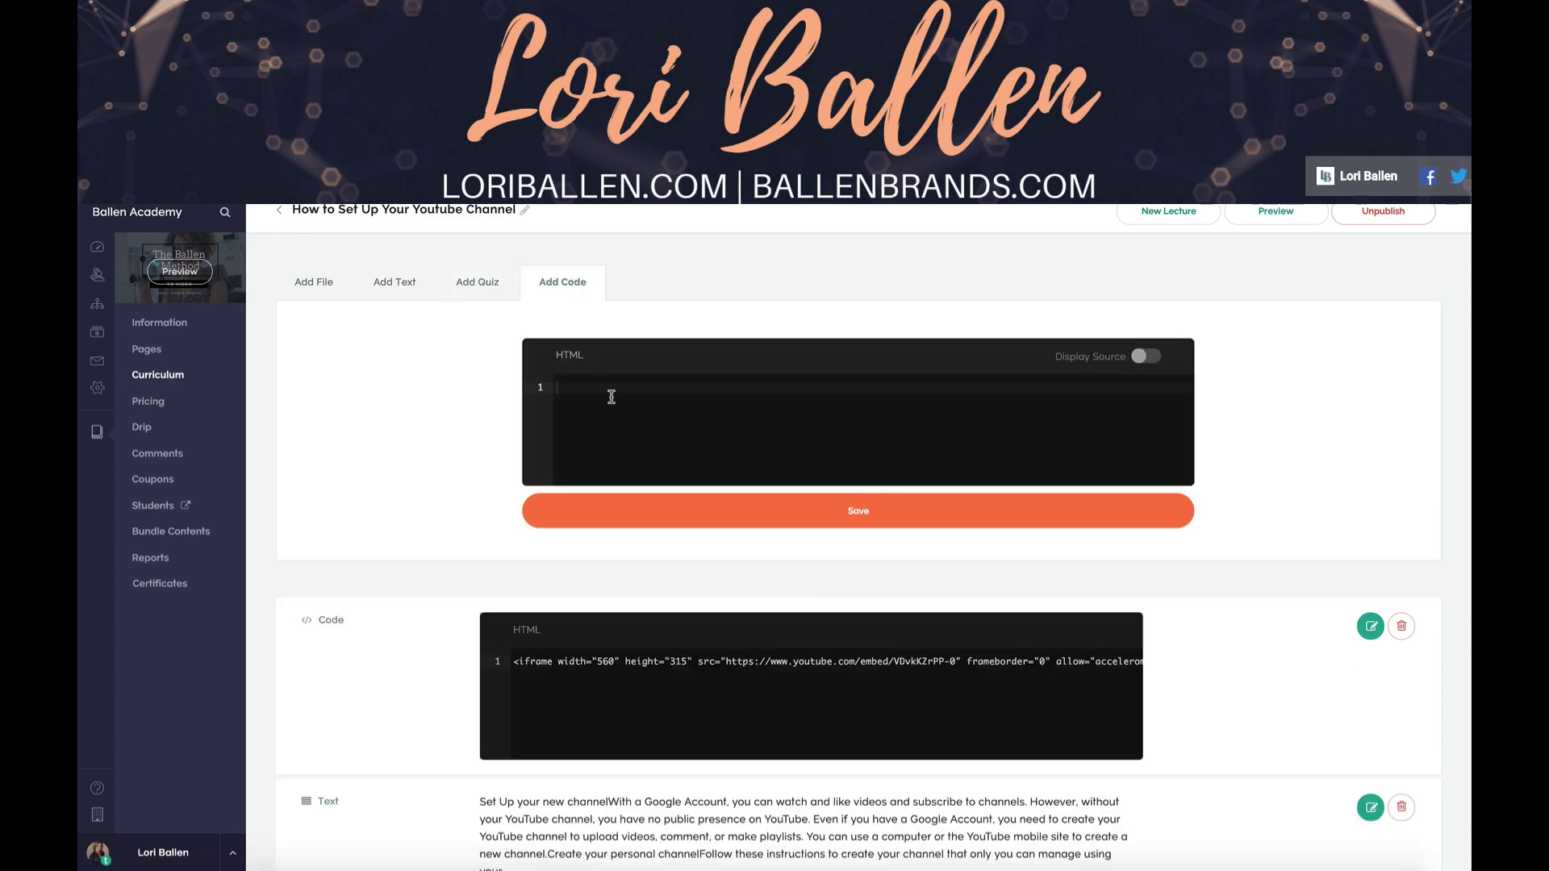
pyautogui.scroll(-2, 608, 408)
pyautogui.scroll(2, 608, 408)
pyautogui.click(330, 292)
pyautogui.scroll(-1, 613, 380)
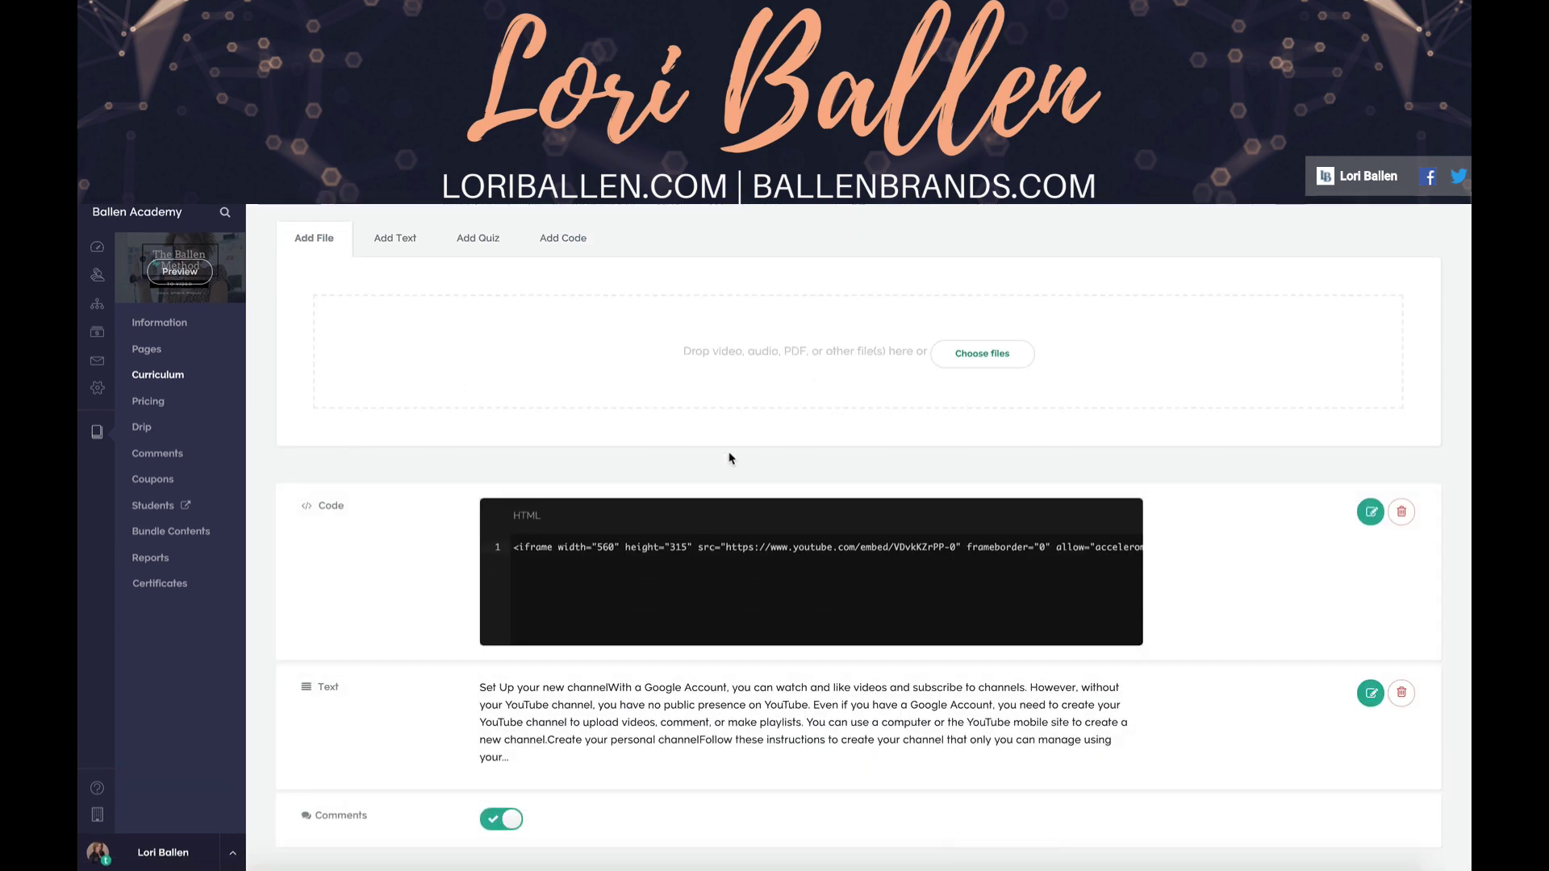
pyautogui.scroll(1, 552, 534)
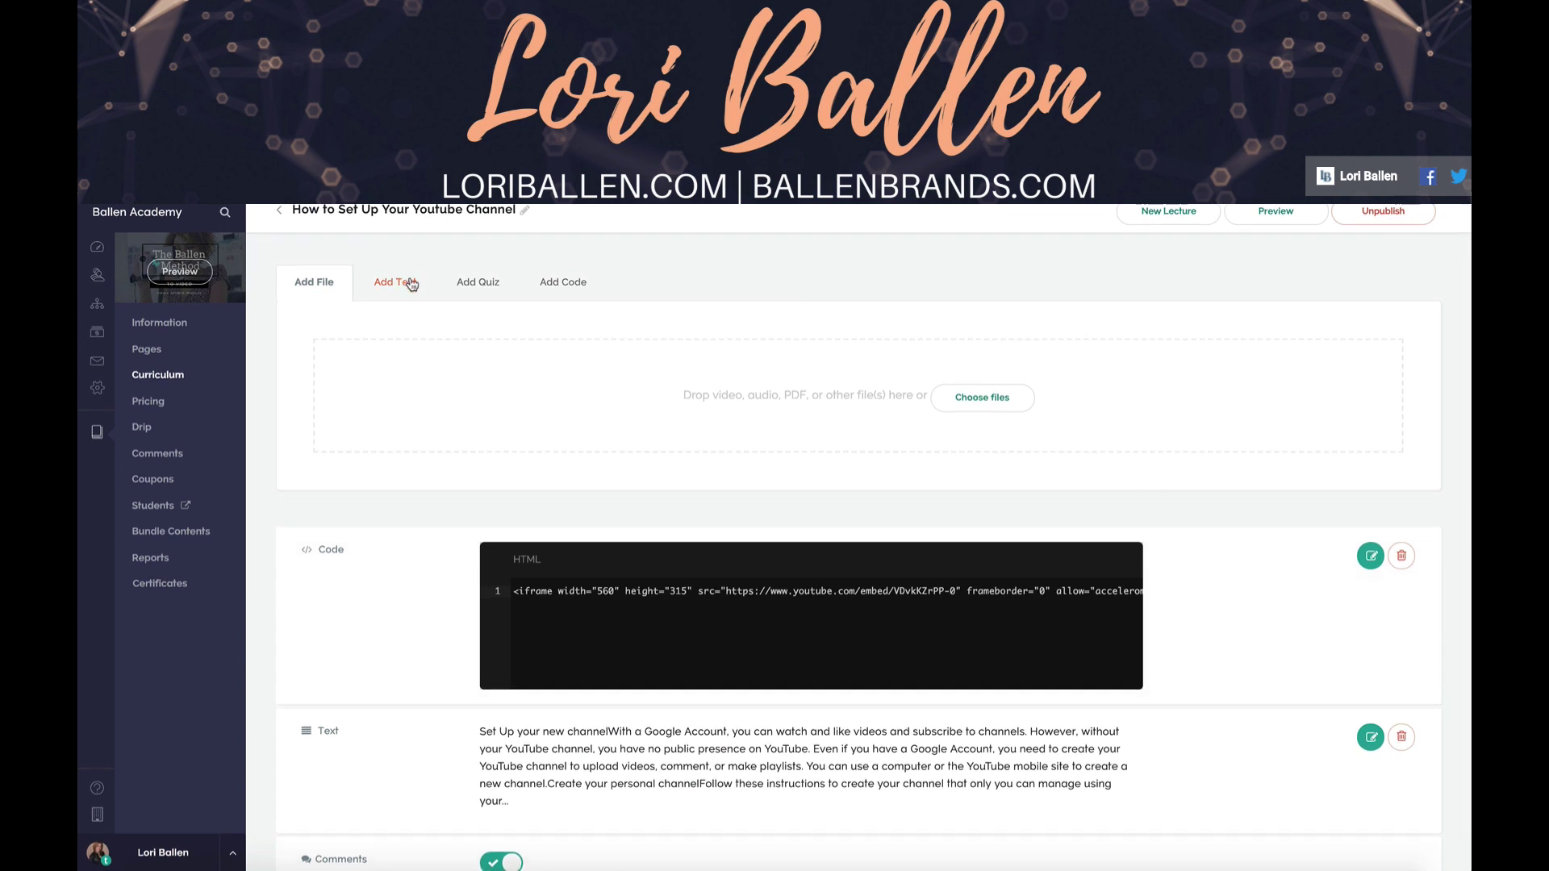
pyautogui.click(412, 284)
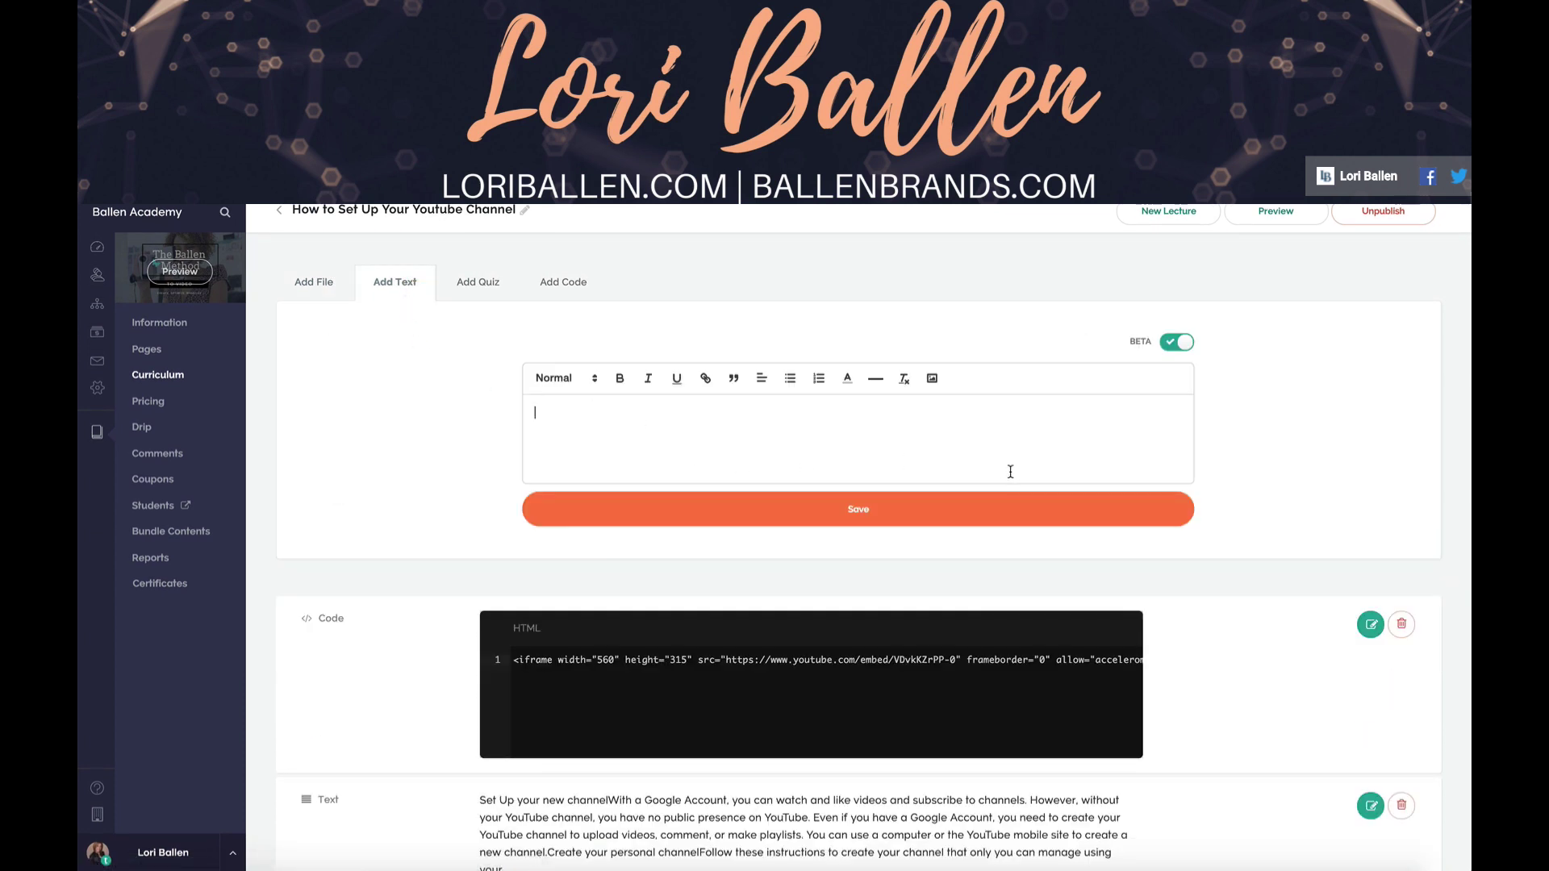